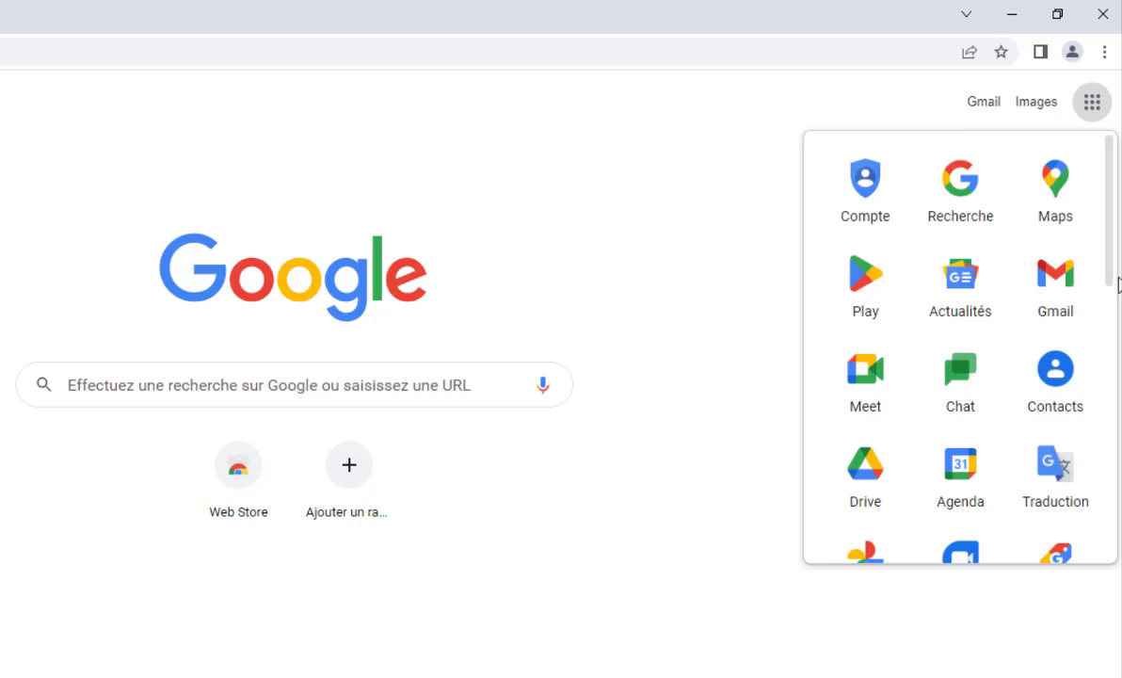
# Scroll through the whole Google apps grid, then dismiss it to leave the plain Google home page
pyautogui.moveTo(1110, 269); pyautogui.dragTo(1104, 338)
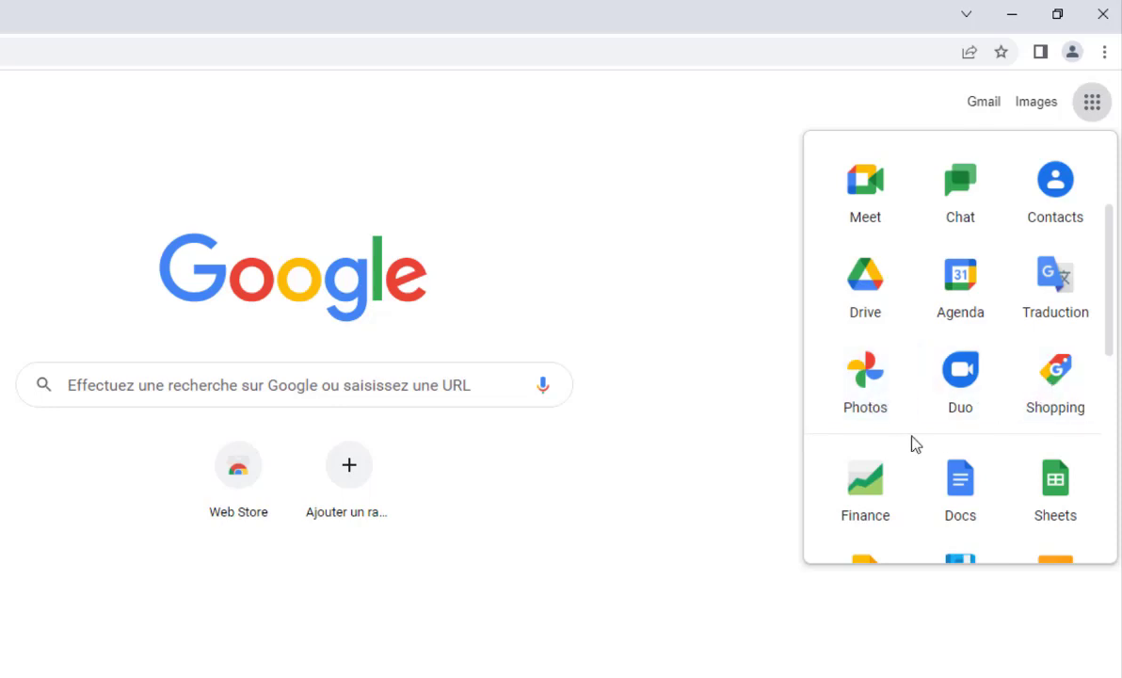
pyautogui.scroll(-3, 1109, 357)
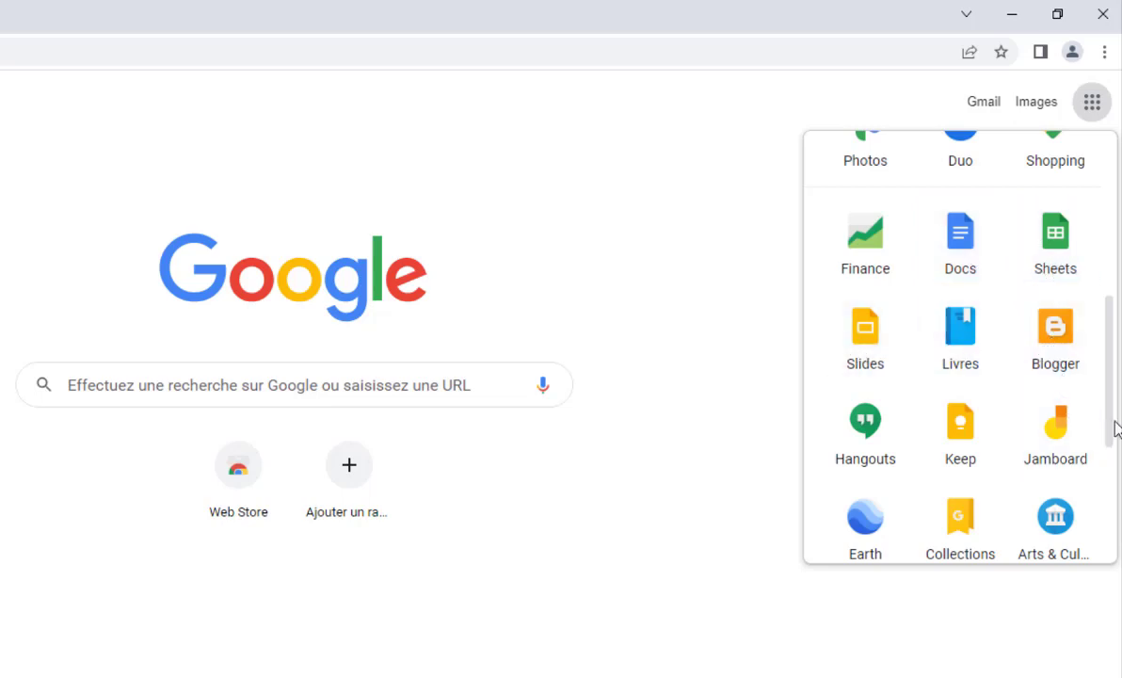
pyautogui.moveTo(1115, 421); pyautogui.dragTo(1085, 539)
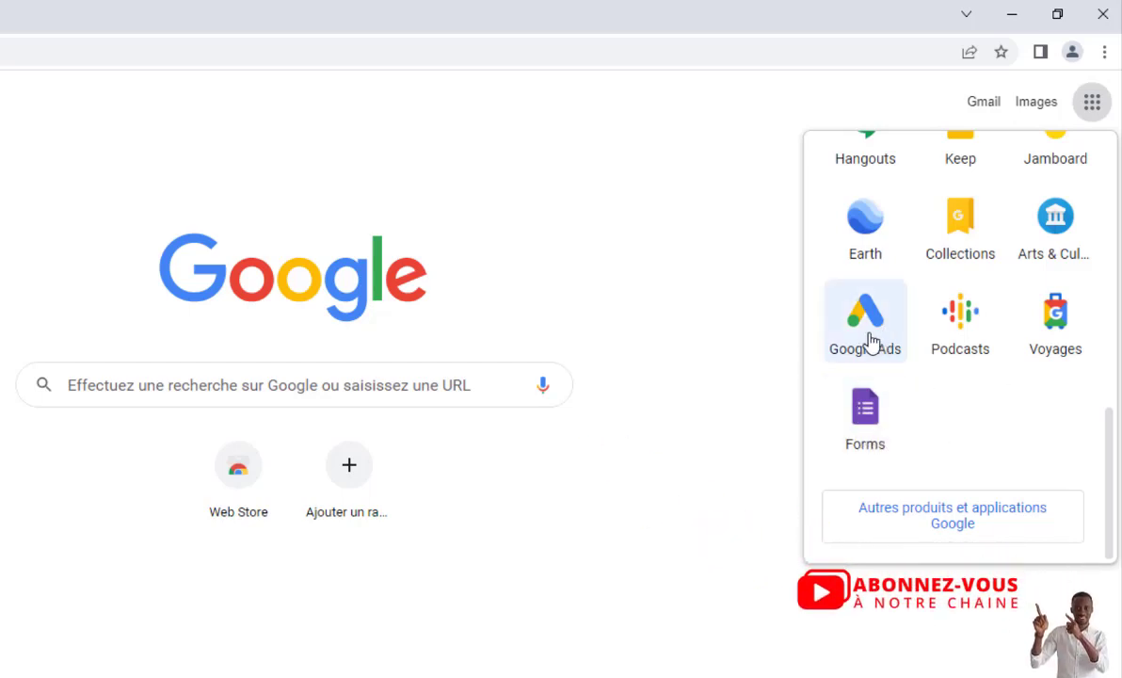
pyautogui.click(583, 265)
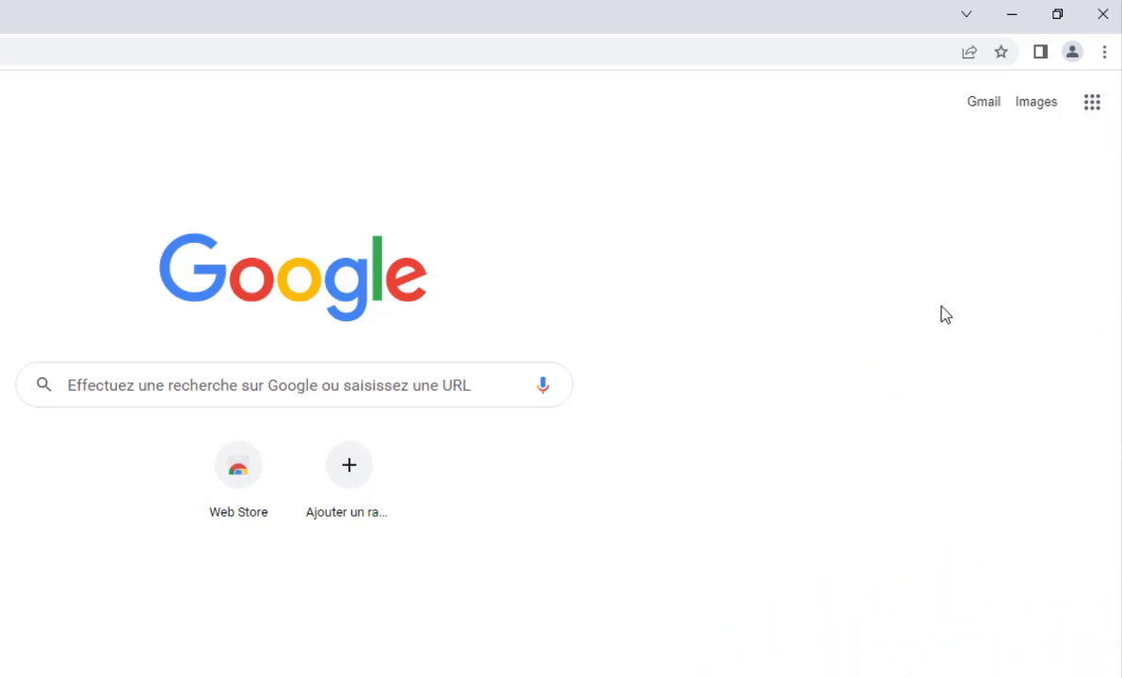
# Search Google for 'gmail' and open the Gmail information page from the results
pyautogui.click(1090, 108)
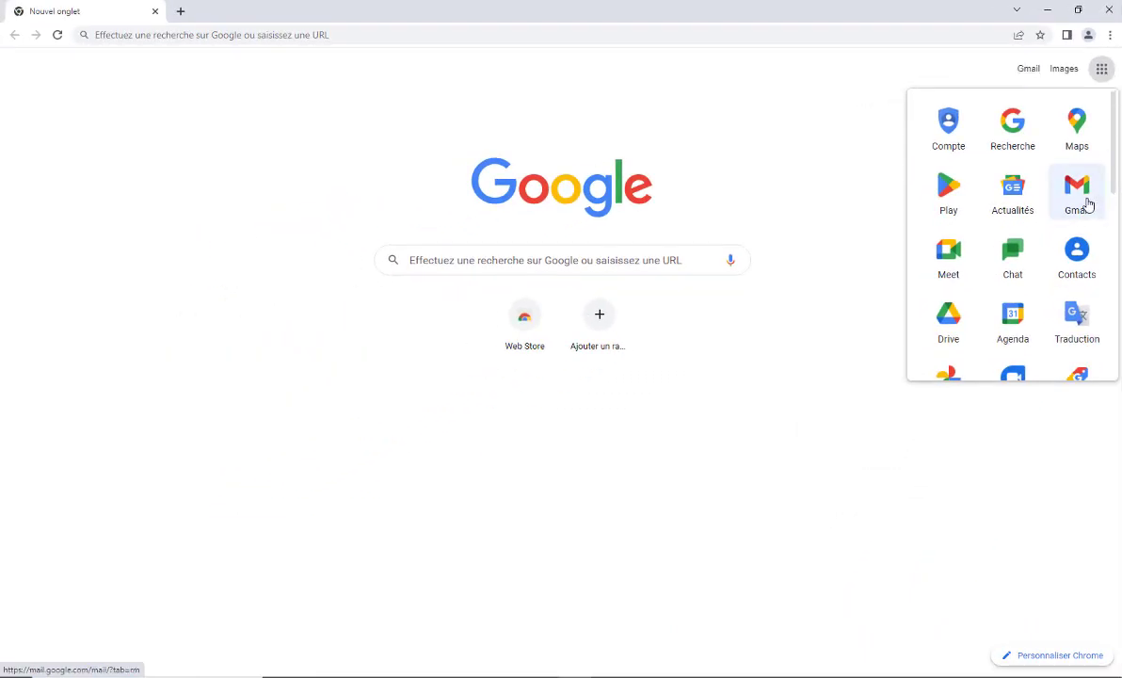
pyautogui.click(811, 117)
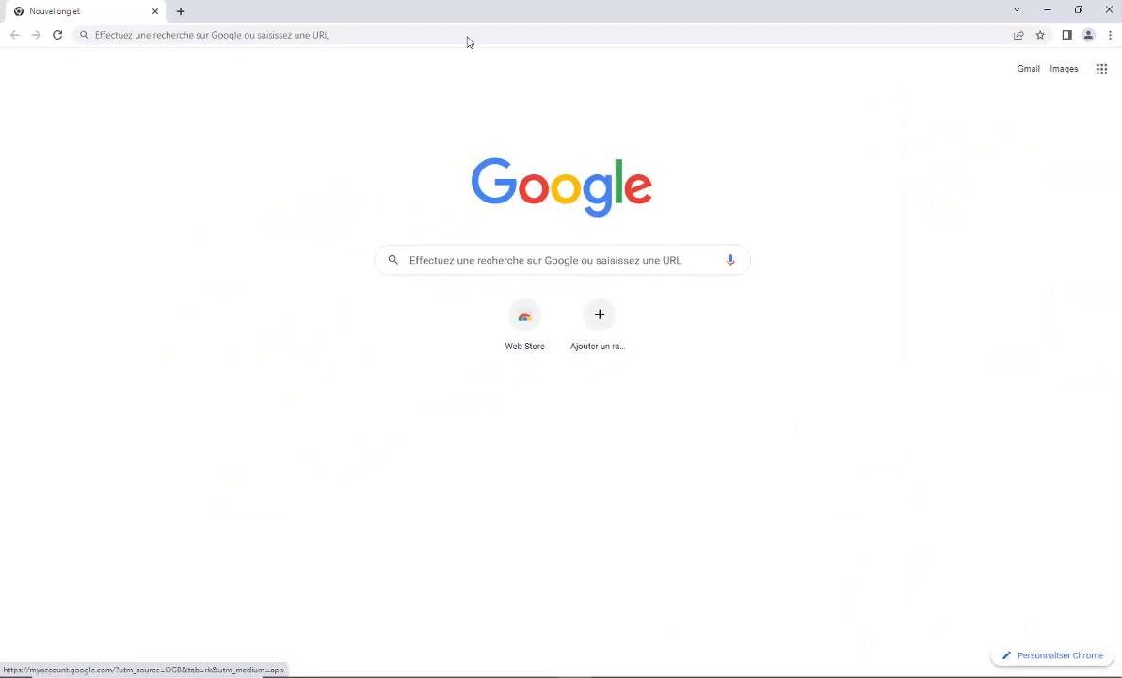
pyautogui.click(393, 35)
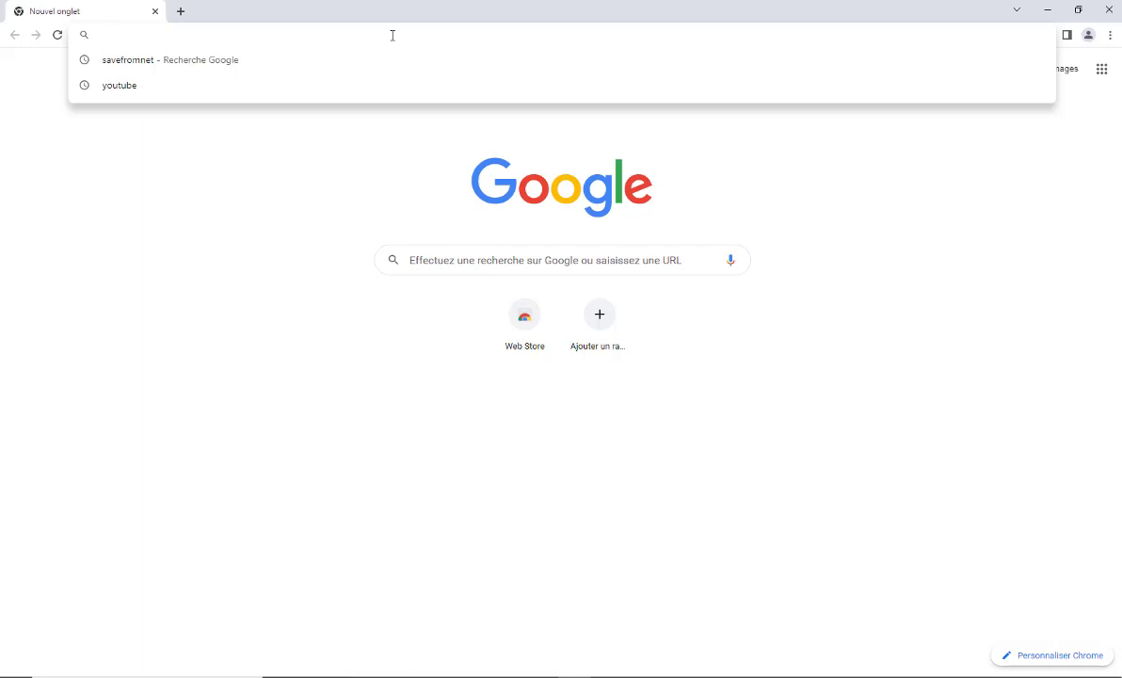
pyautogui.write('gmail')
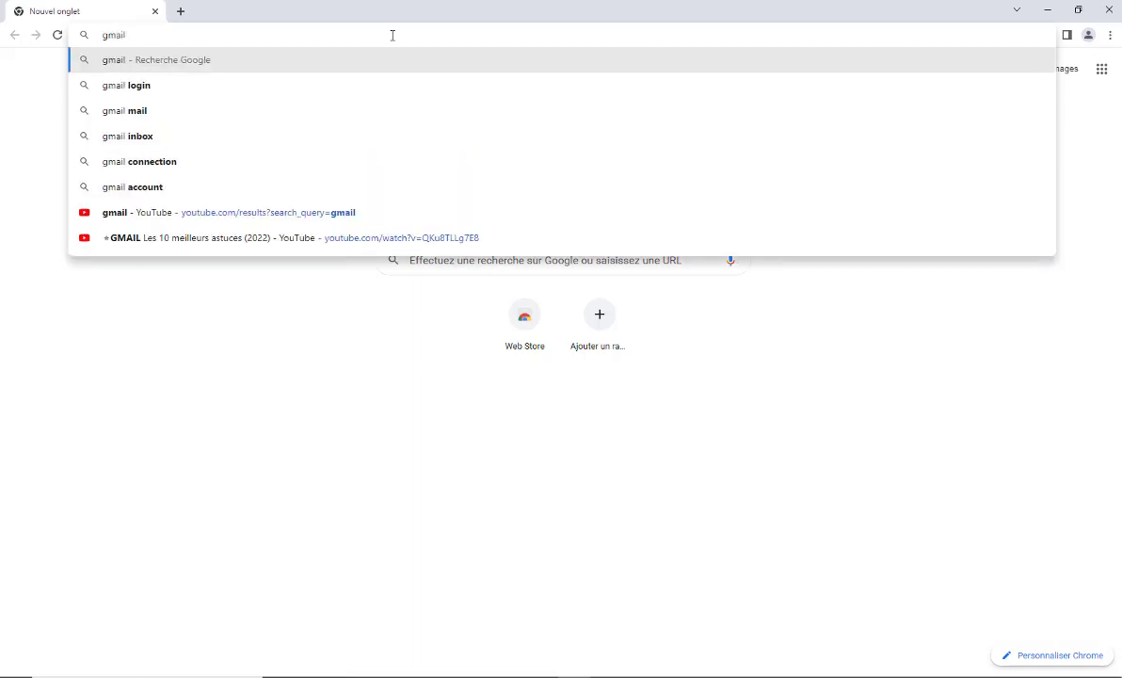
pyautogui.press('Return')
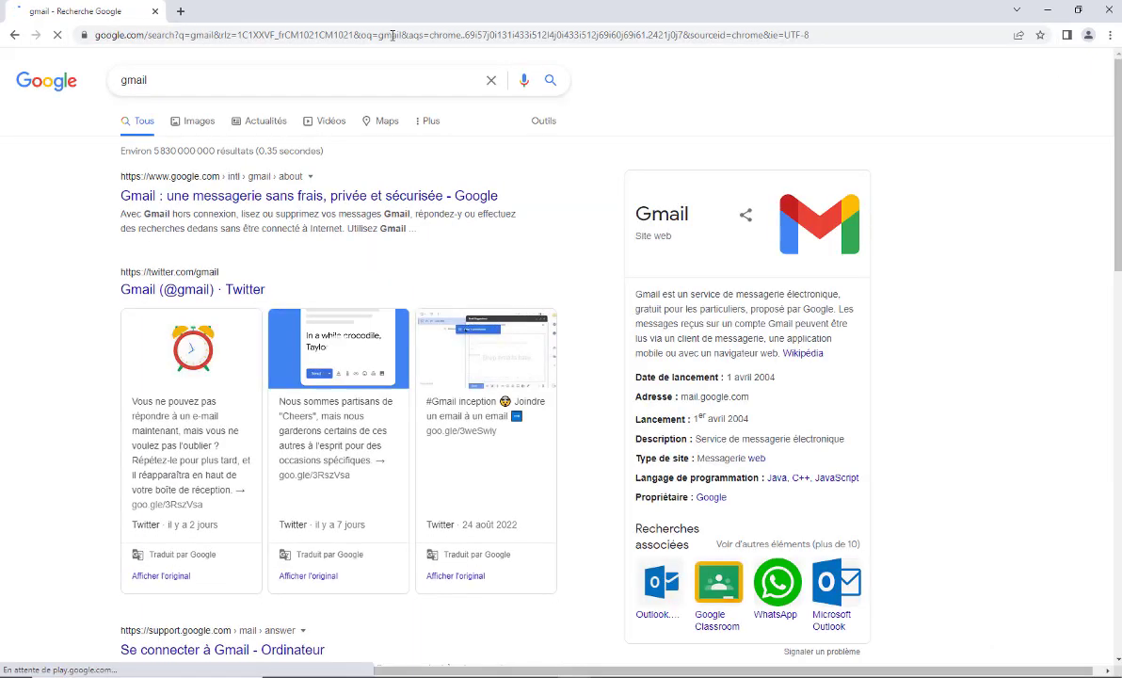
pyautogui.click(332, 196)
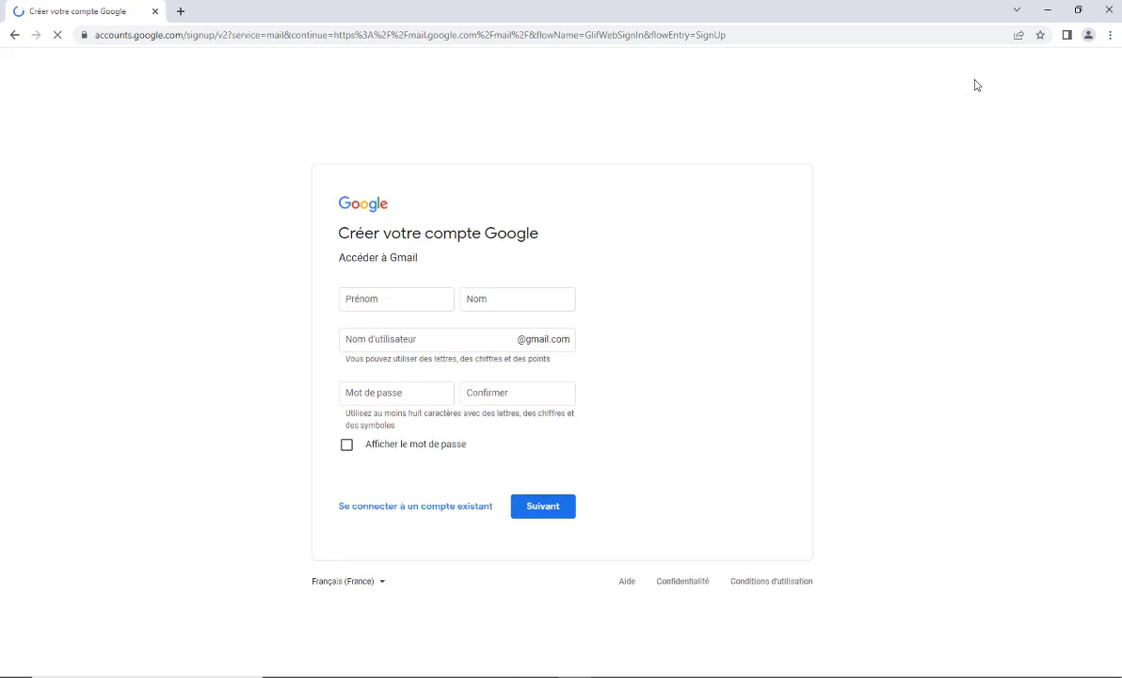
# Enter the first name in Prénom and the last name in Nom
pyautogui.click(425, 297)
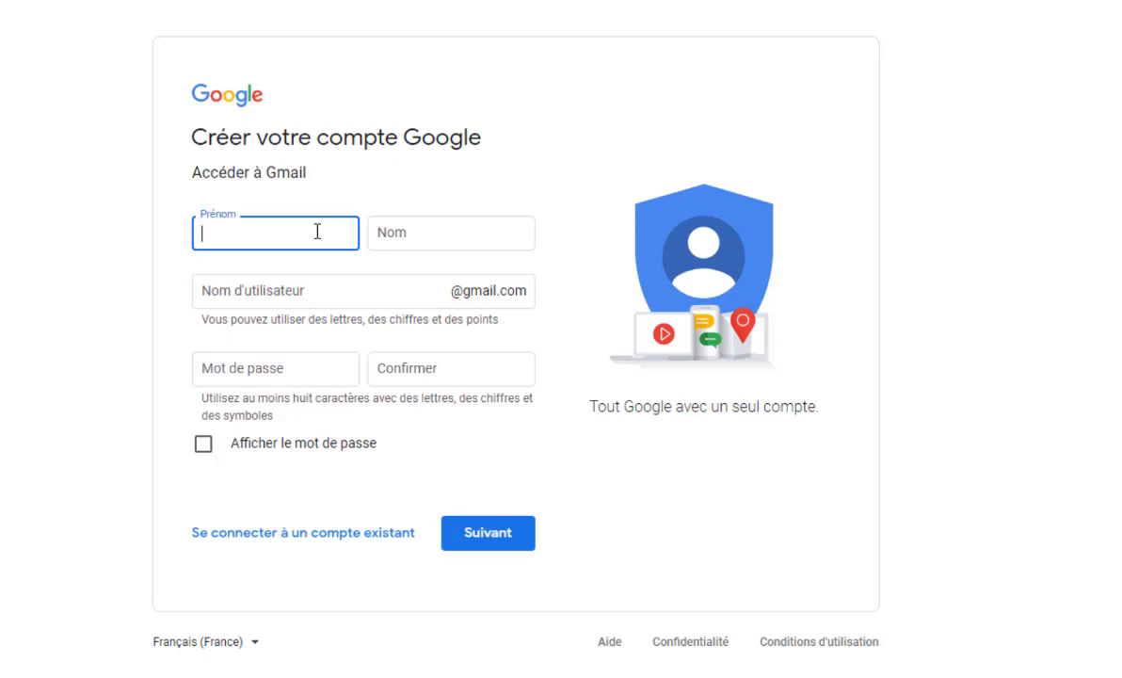
pyautogui.write('test')
pyautogui.click(440, 233)
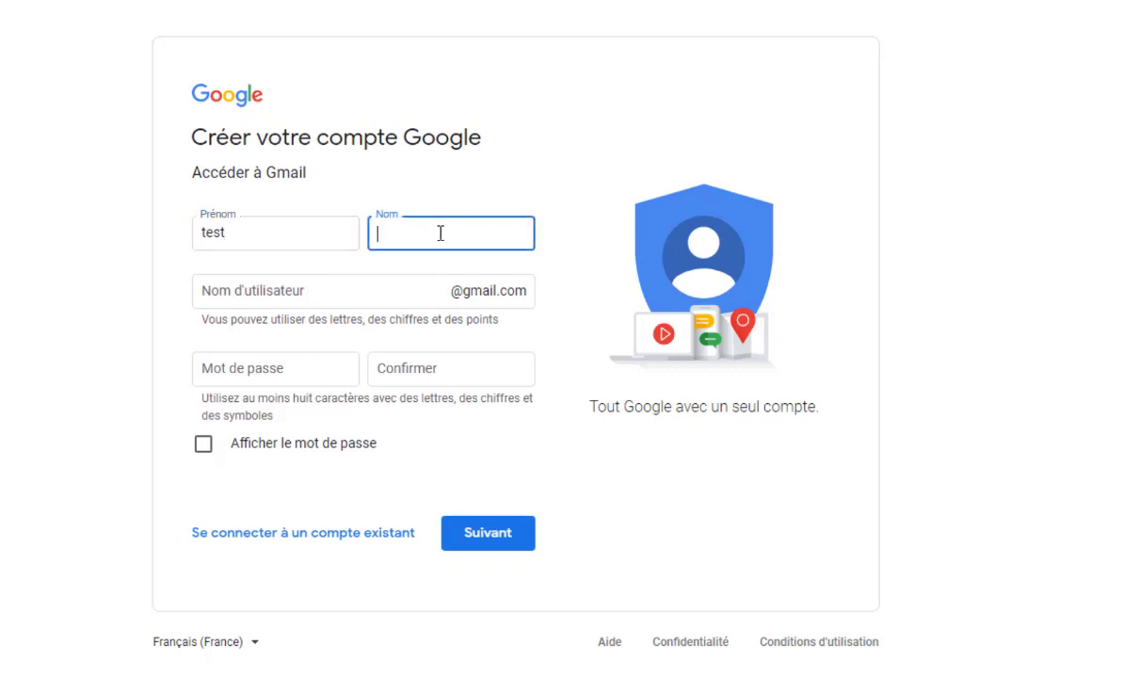
pyautogui.write('info')
# Replace the suggested username with a custom one, adding digits after it's reported taken
pyautogui.click(321, 295)
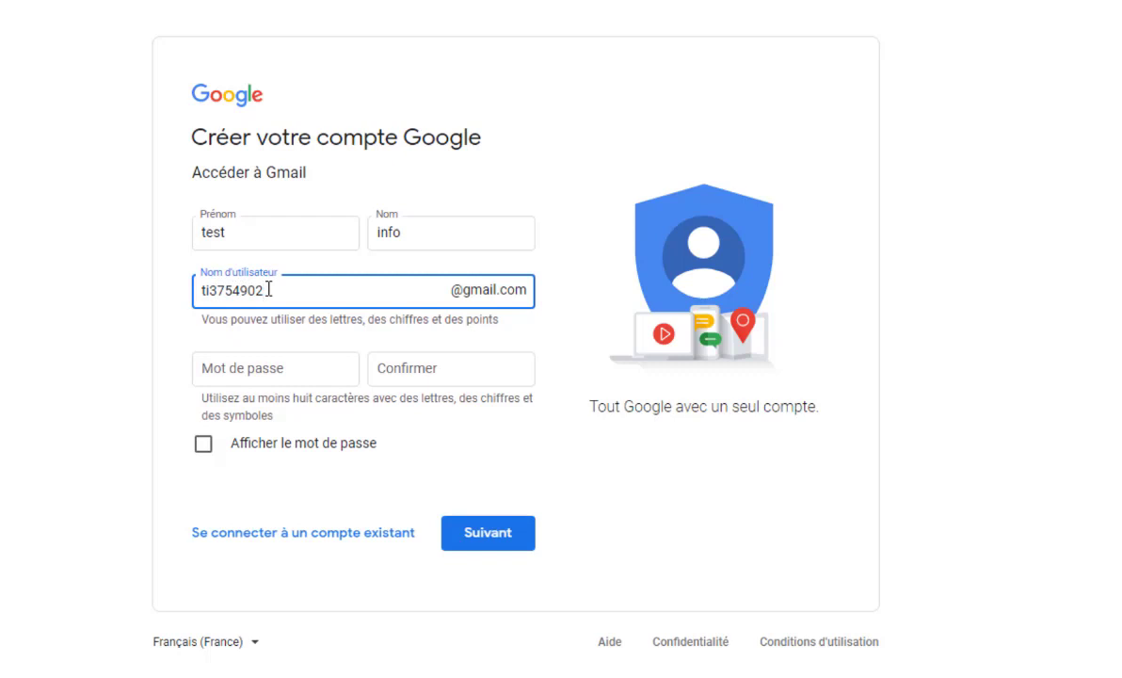
pyautogui.moveTo(266, 289); pyautogui.dragTo(172, 306)
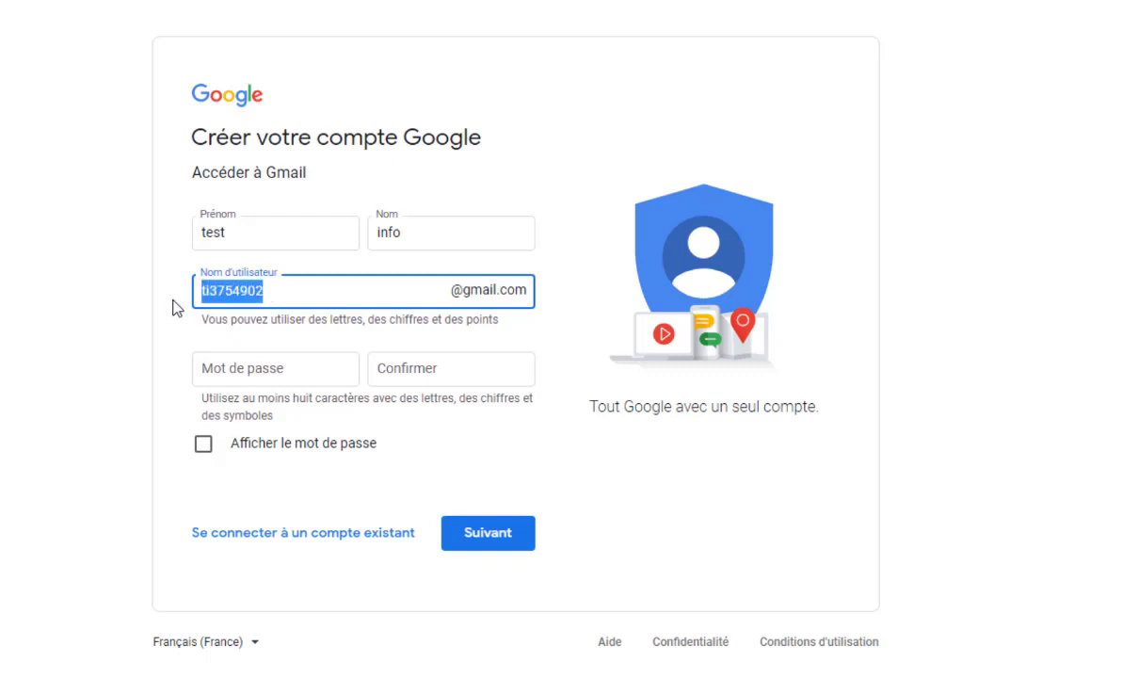
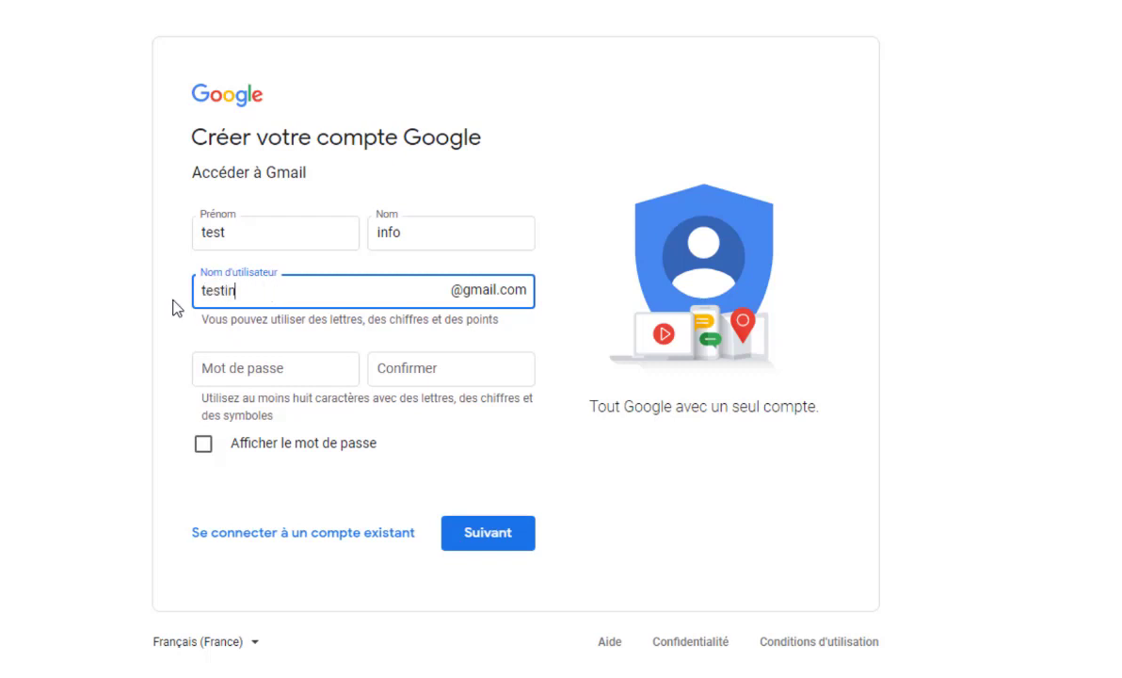
pyautogui.click(302, 378)
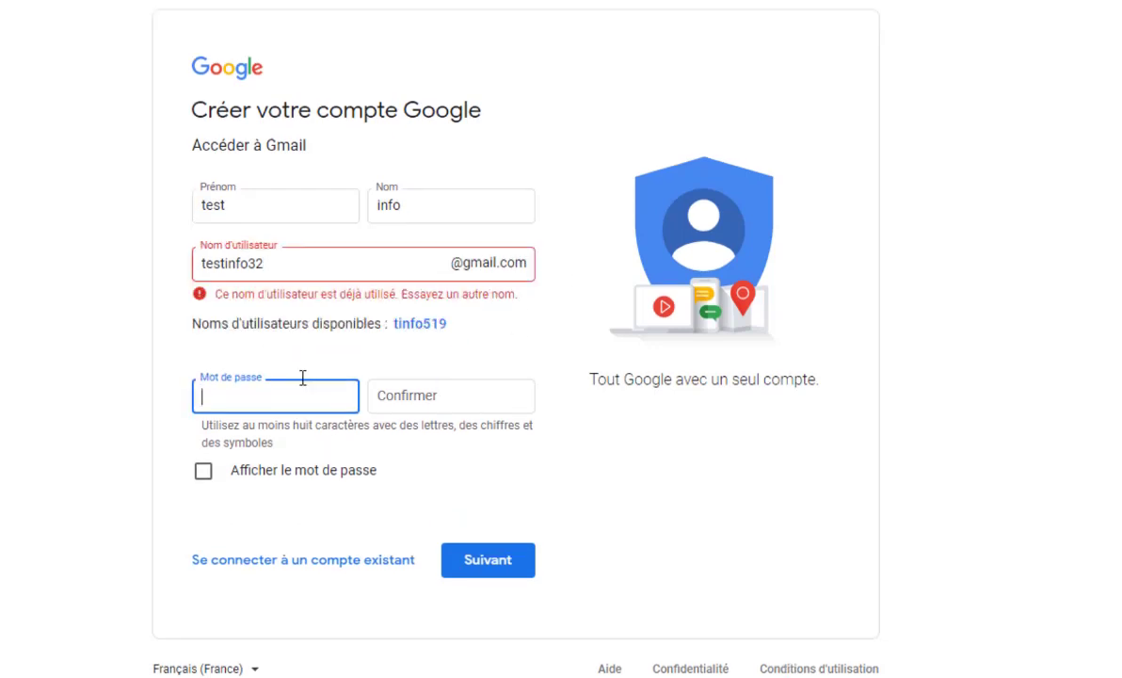
pyautogui.click(298, 260)
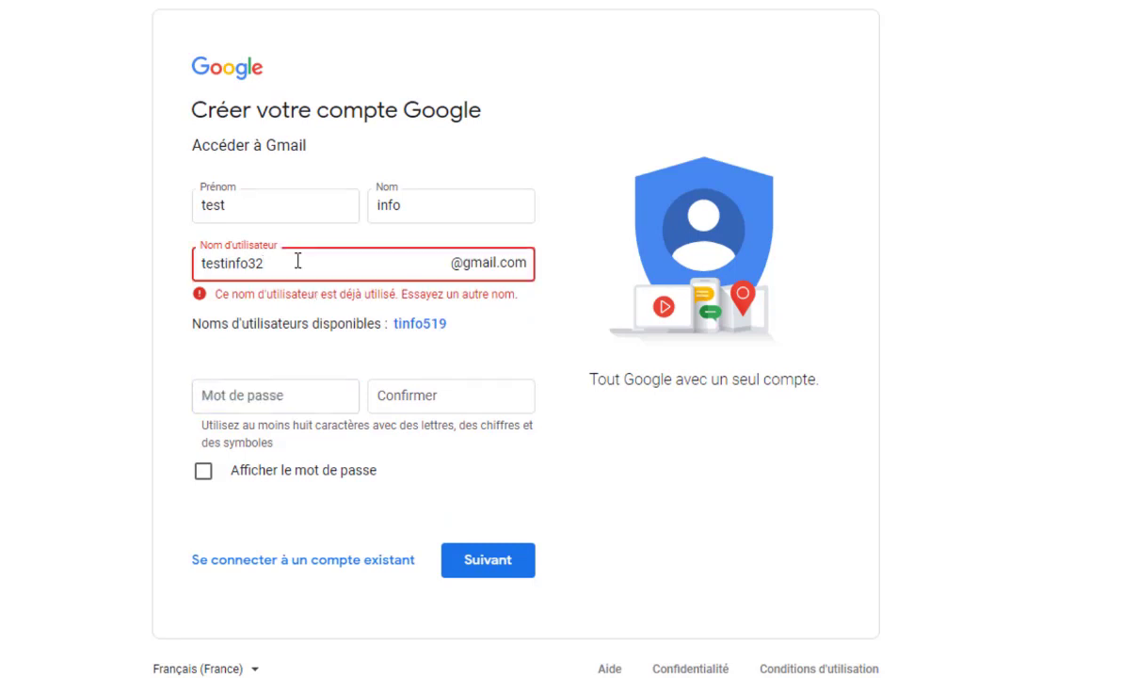
pyautogui.write('123')
# Enter and confirm a password with Afficher le mot de passe ticked, then submit with Suivant
pyautogui.click(266, 395)
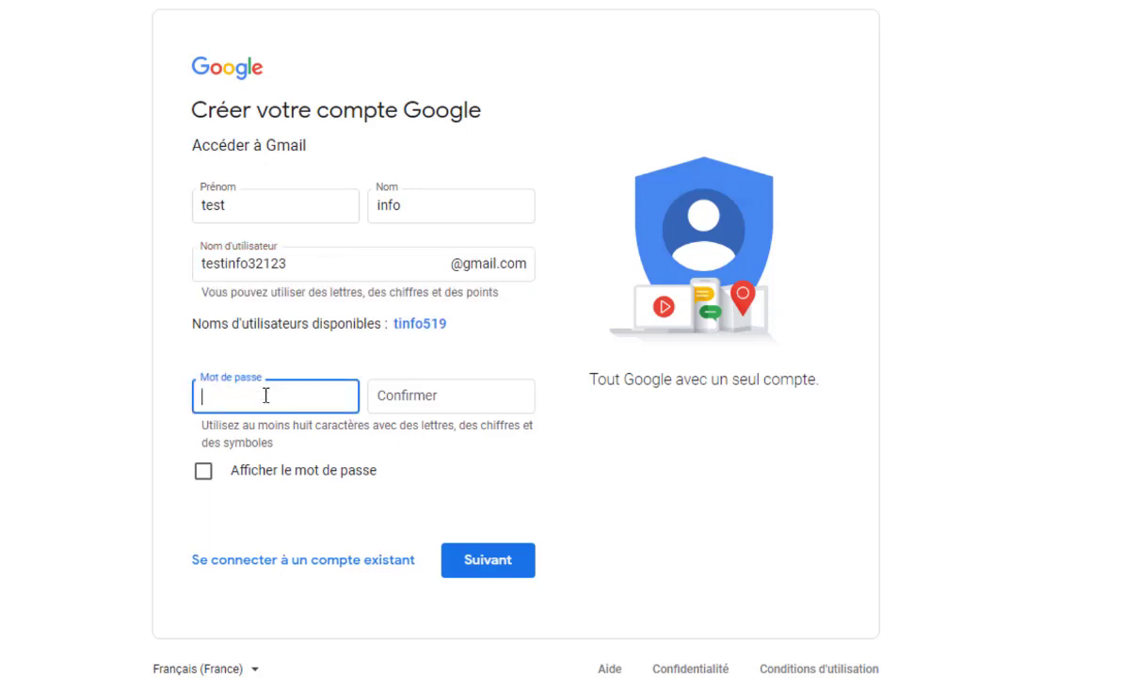
pyautogui.write('••••••')
pyautogui.press('BackSpace')
pyautogui.press('BackSpace')
pyautogui.press('BackSpace')
pyautogui.press('BackSpace')
pyautogui.press('BackSpace')
pyautogui.press('BackSpace')
pyautogui.write('••••••••')
pyautogui.click(207, 480)
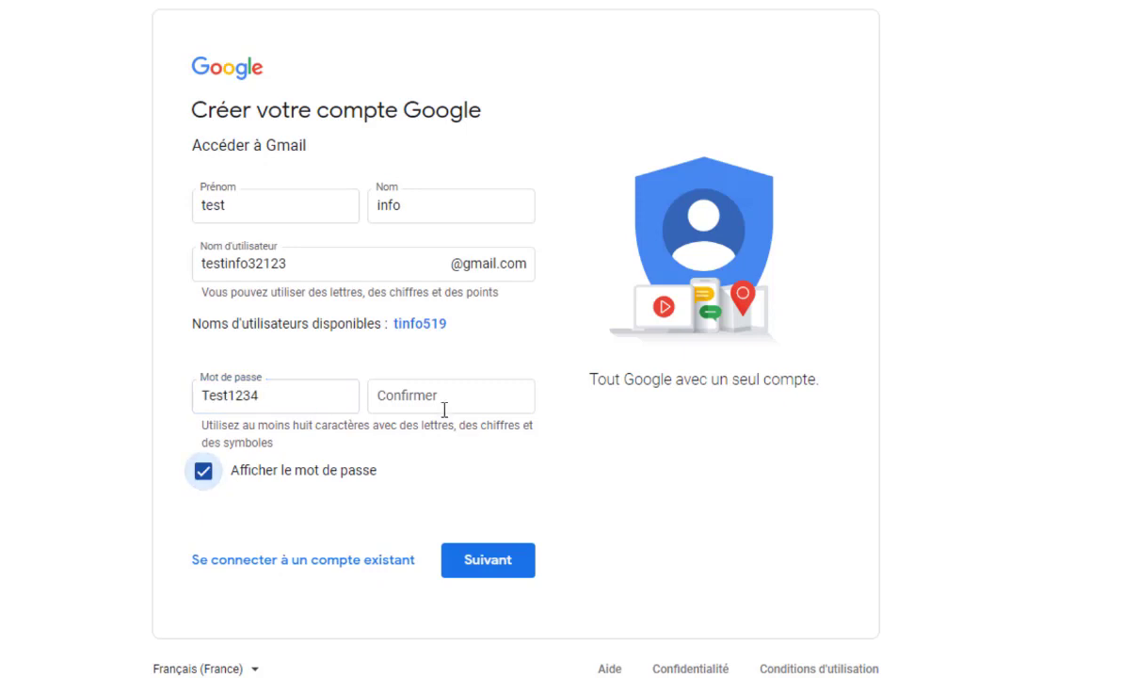
pyautogui.click(458, 389)
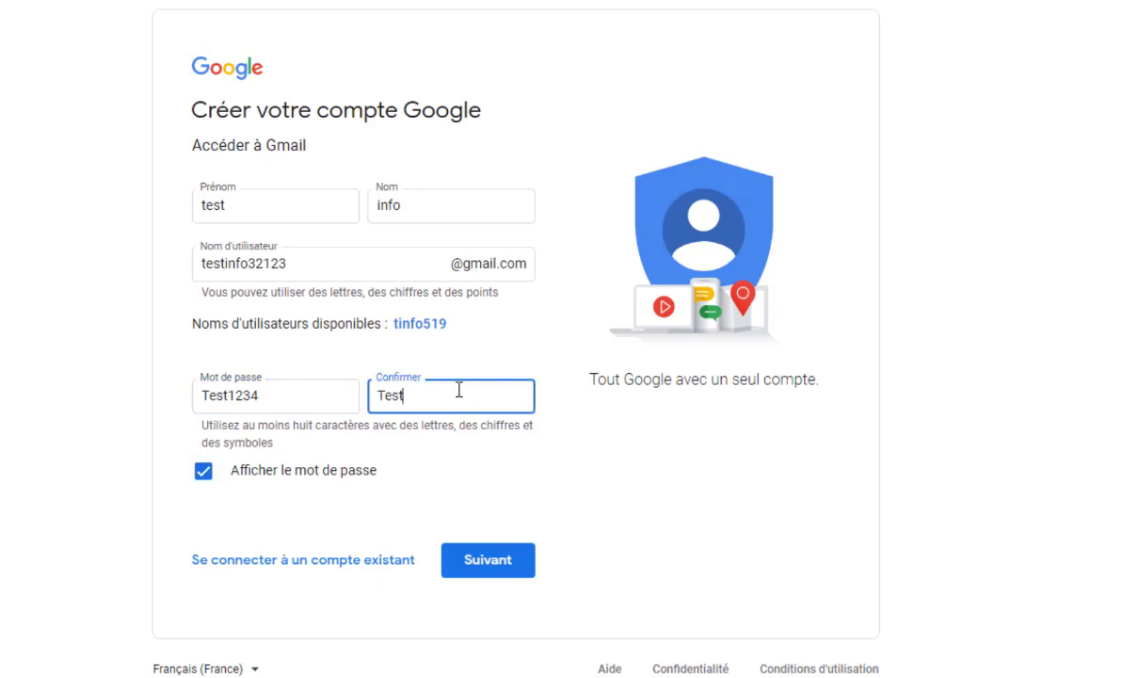
pyautogui.click(489, 544)
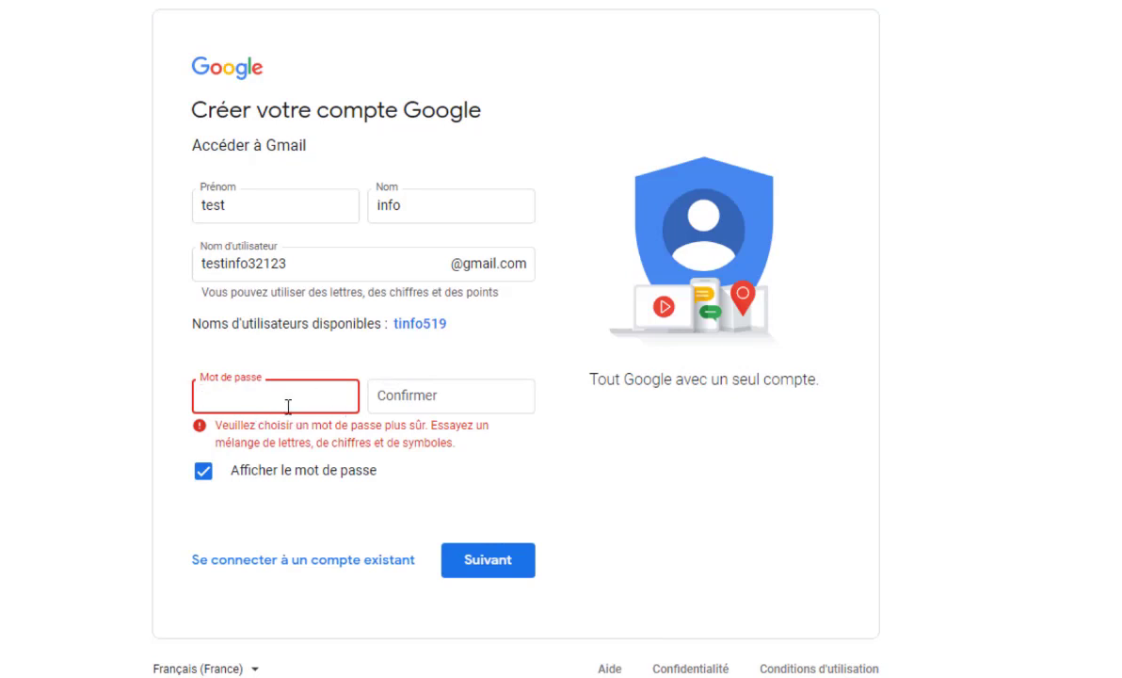
# Retype a stronger password in both password fields after the first was rejected
pyautogui.click(413, 392)
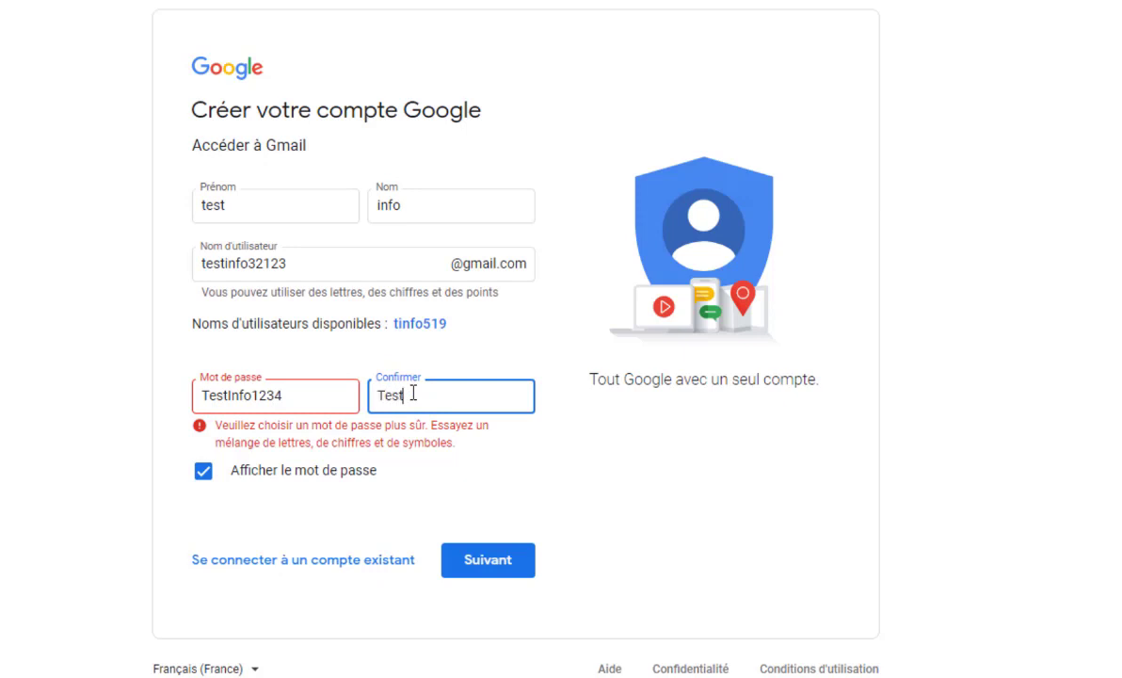
# Submit the account details, enter the phone number, and validate the SMS code received
pyautogui.click(465, 568)
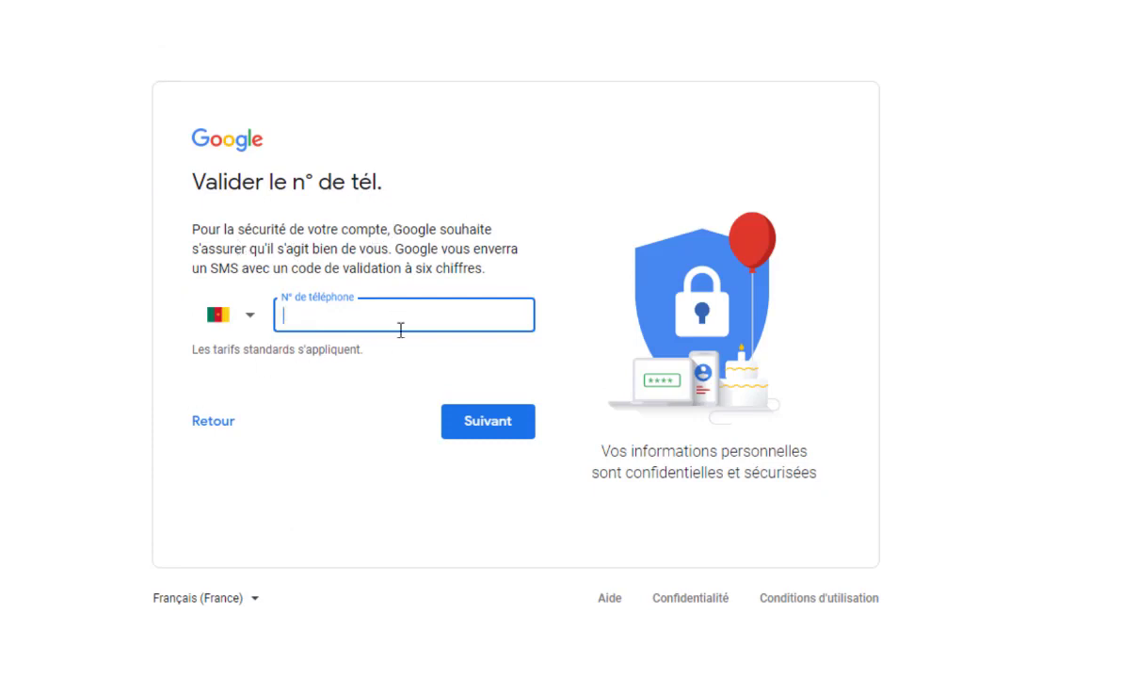
pyautogui.write('6')
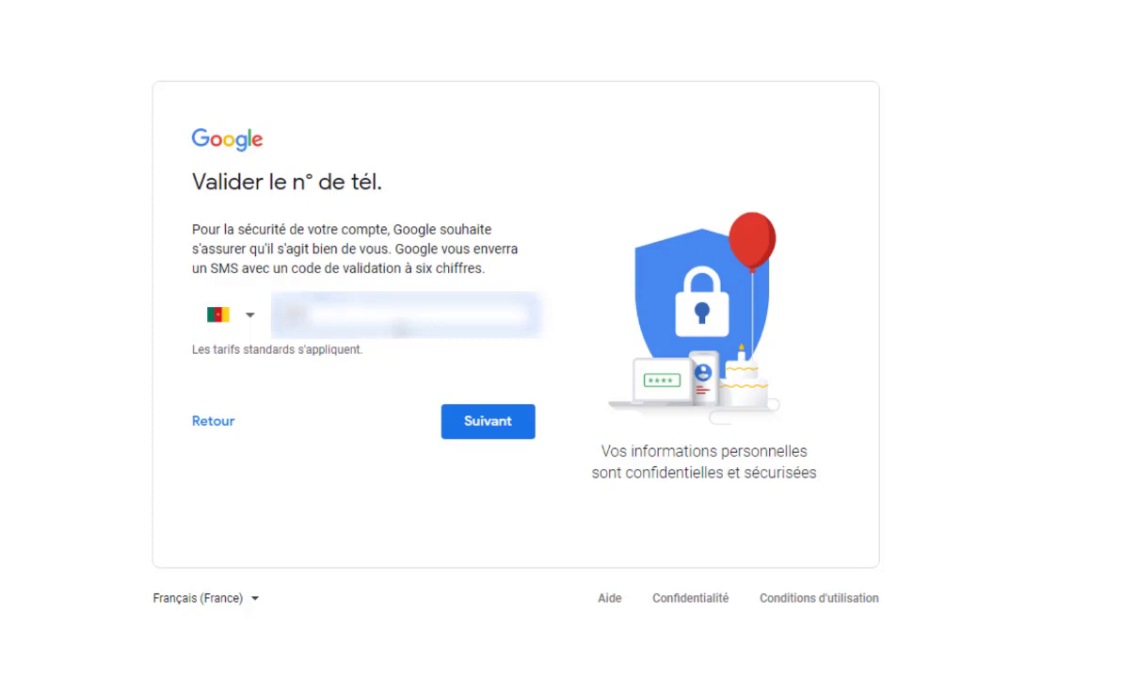
pyautogui.write('??????')
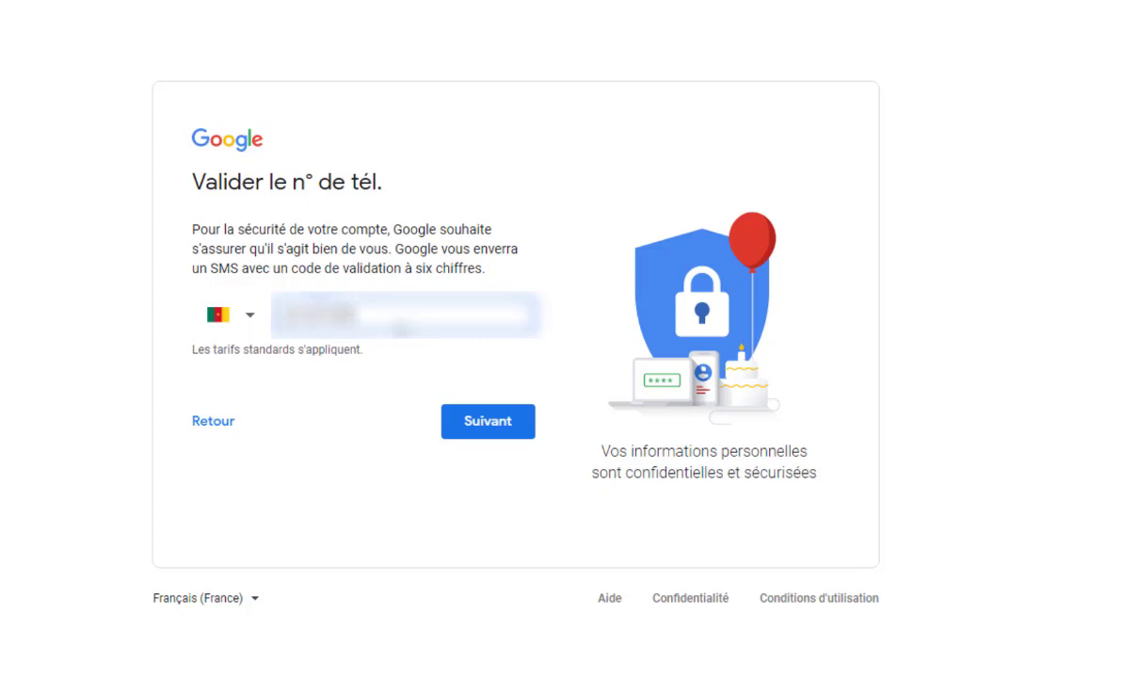
pyautogui.click(508, 429)
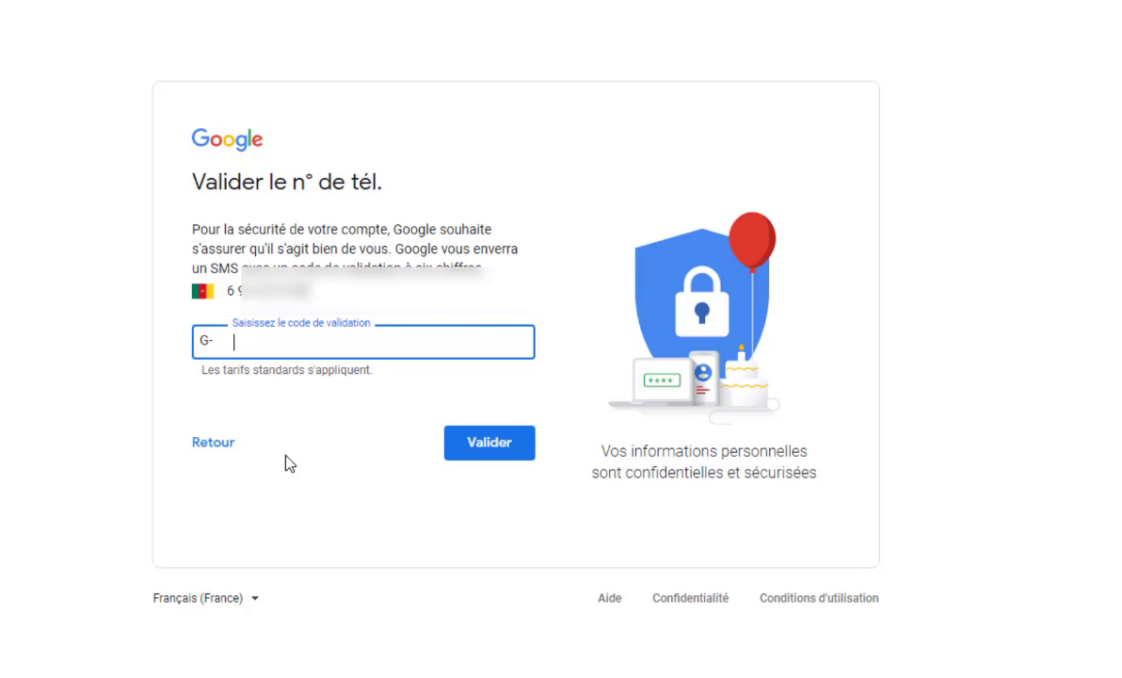
pyautogui.click(488, 452)
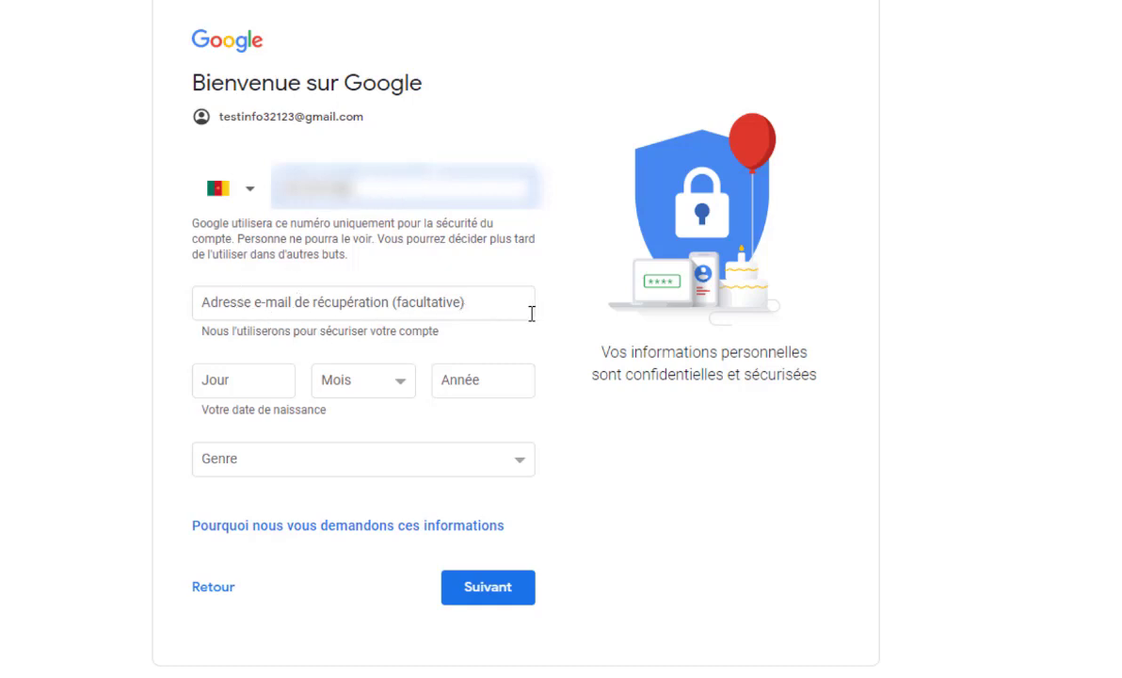
# Set the birth date to 12 Juin 2000 and gender to Homme, then continue
pyautogui.click(215, 384)
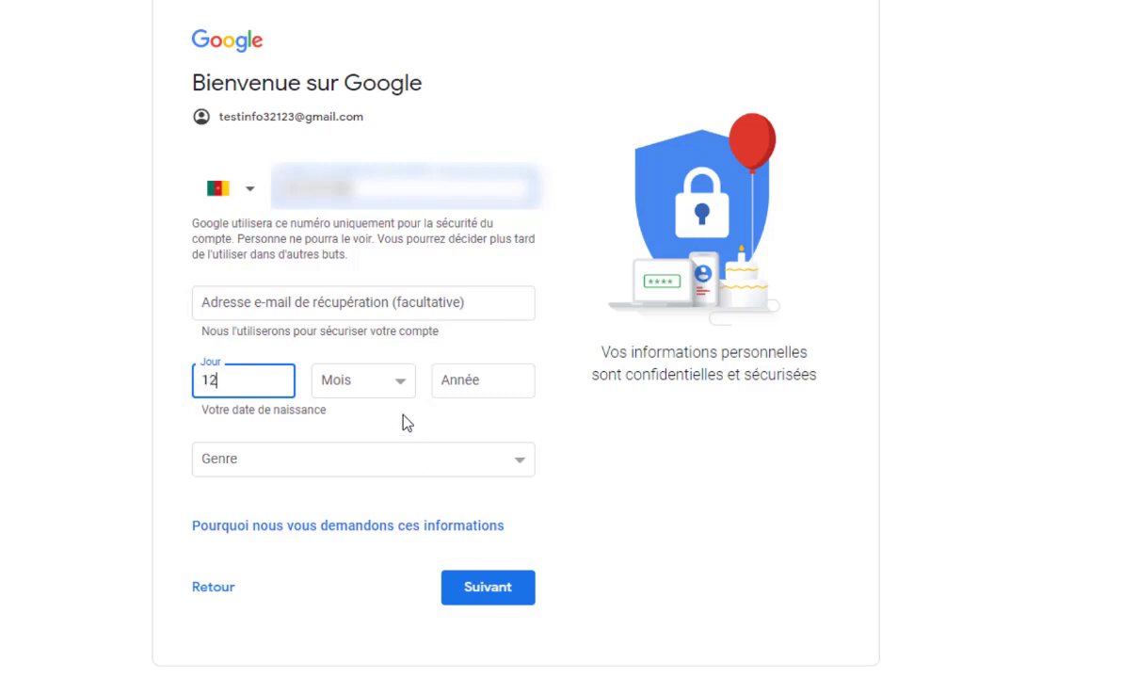
pyautogui.click(400, 383)
pyautogui.click(380, 496)
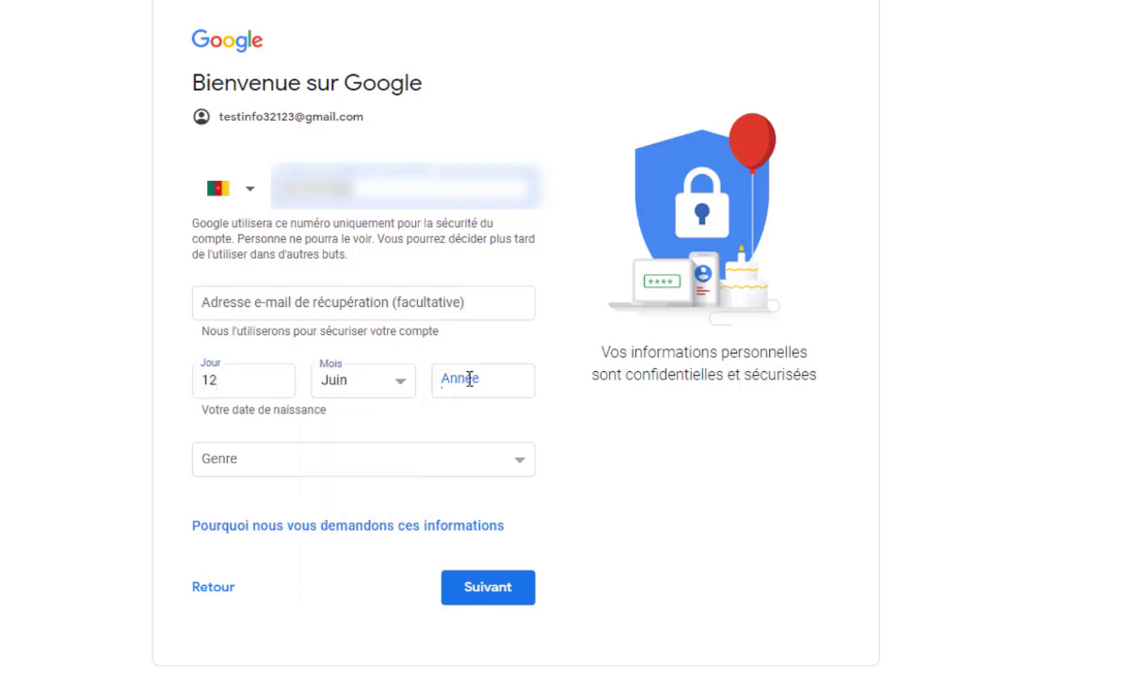
pyautogui.click(465, 381)
pyautogui.write('2000')
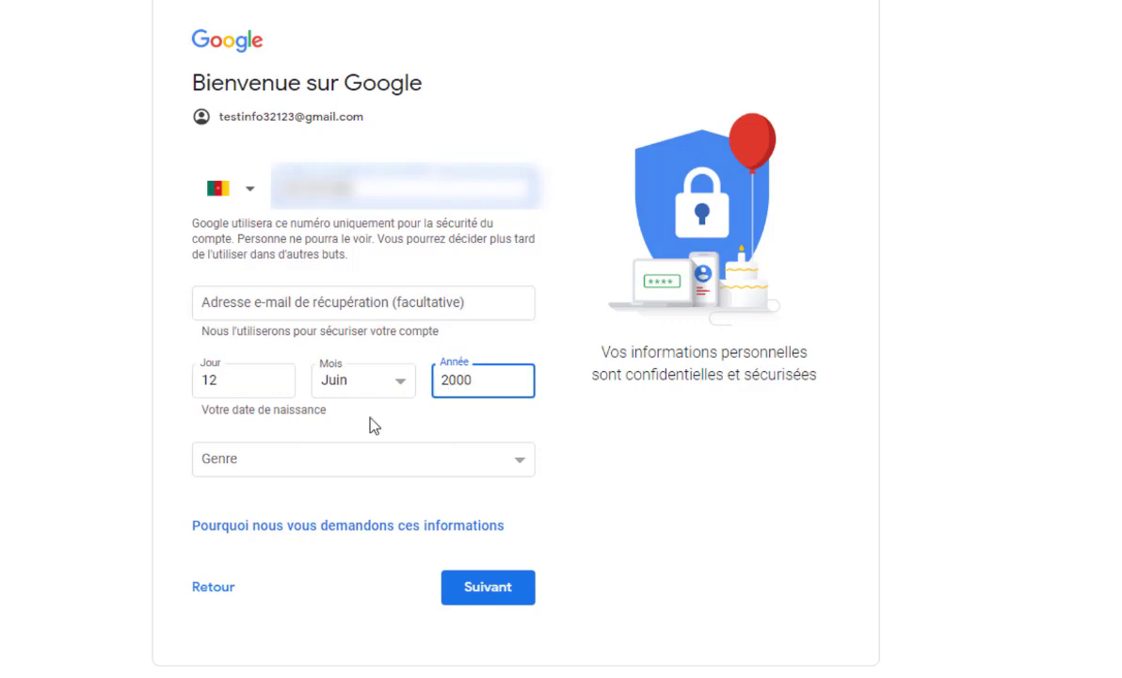
pyautogui.click(470, 458)
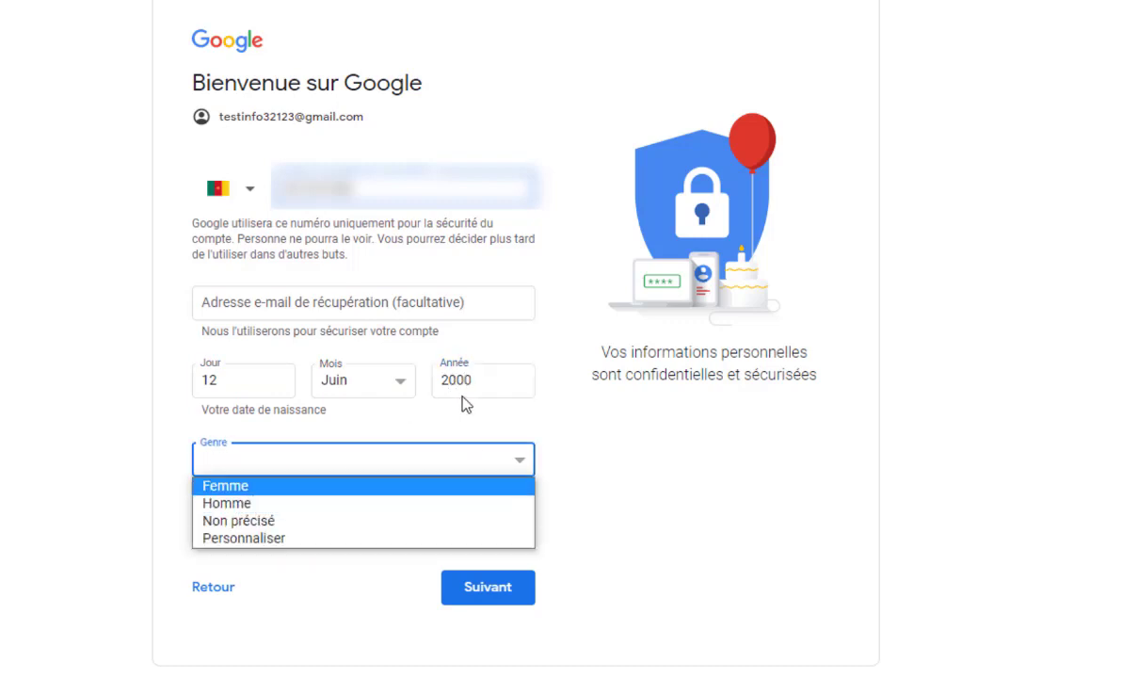
pyautogui.click(235, 505)
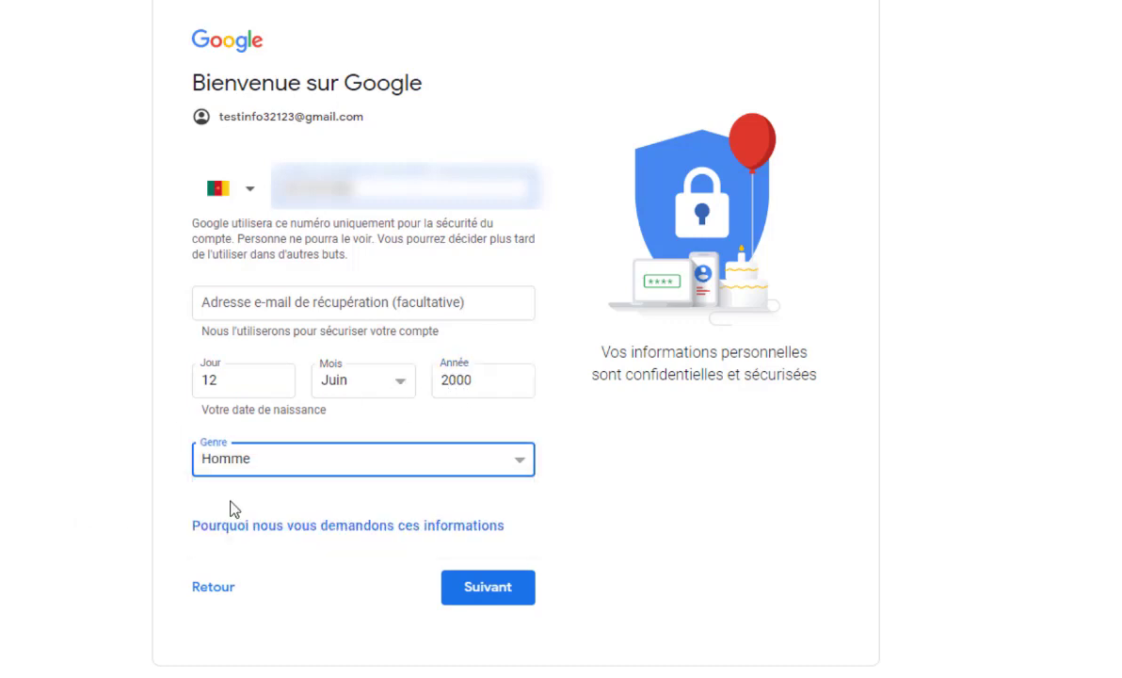
pyautogui.click(488, 595)
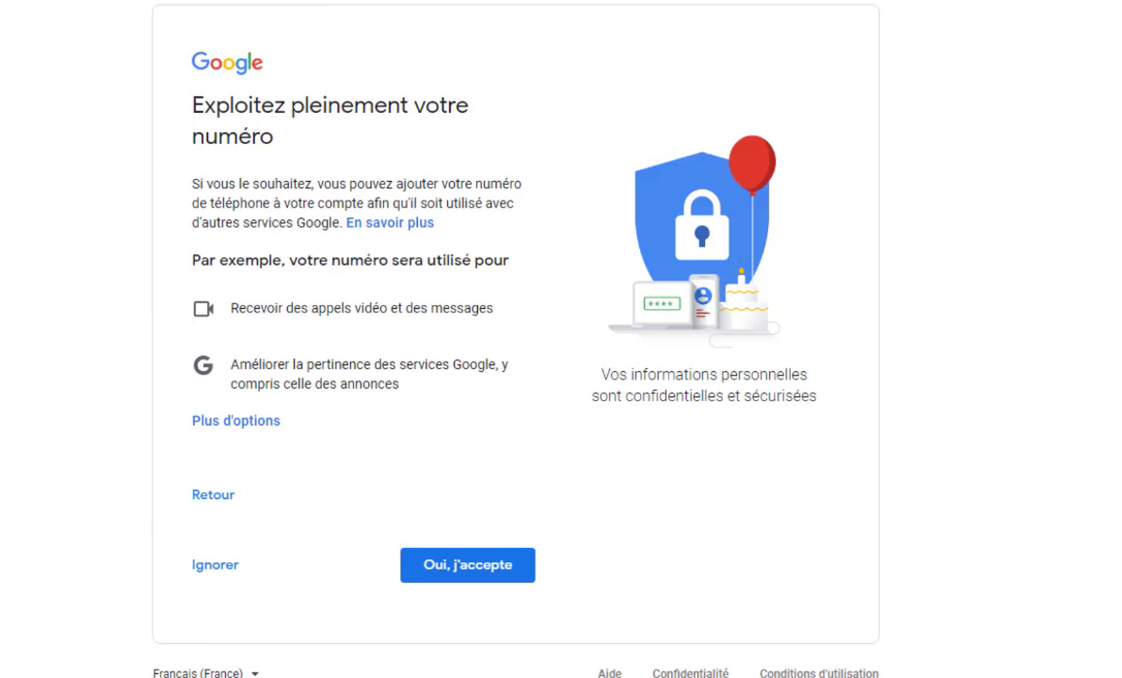
# Skip the extra phone-number services and accept Google's terms of use to reach the inbox
pyautogui.click(236, 573)
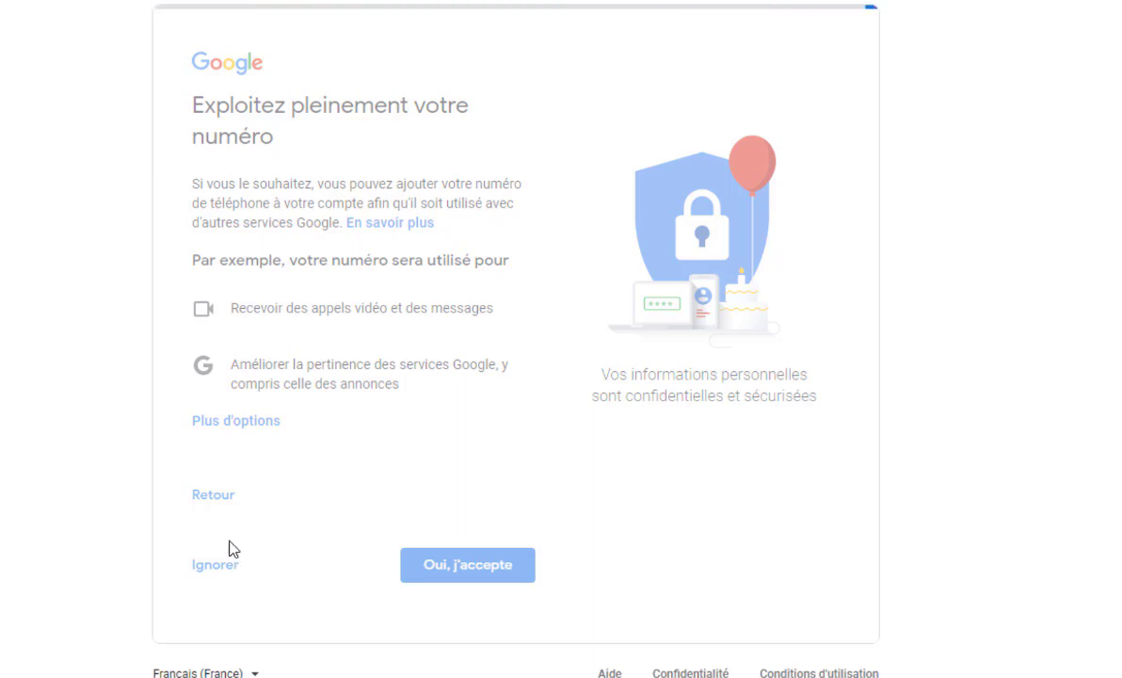
pyautogui.scroll(-10, 671, 633)
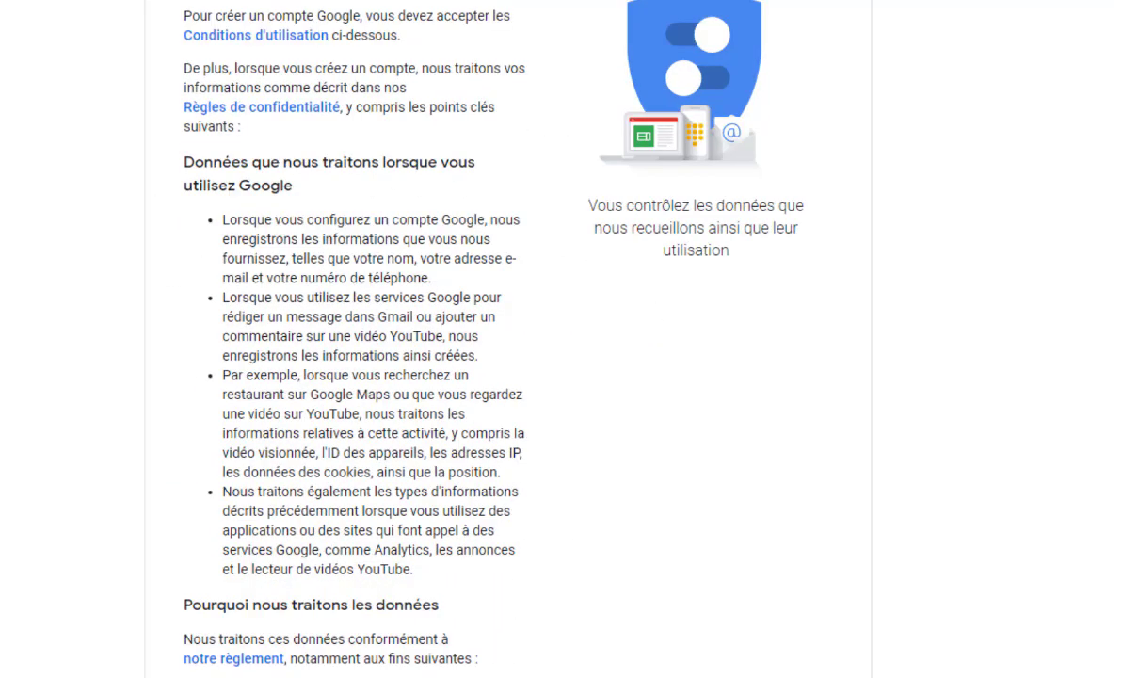
pyautogui.click(439, 641)
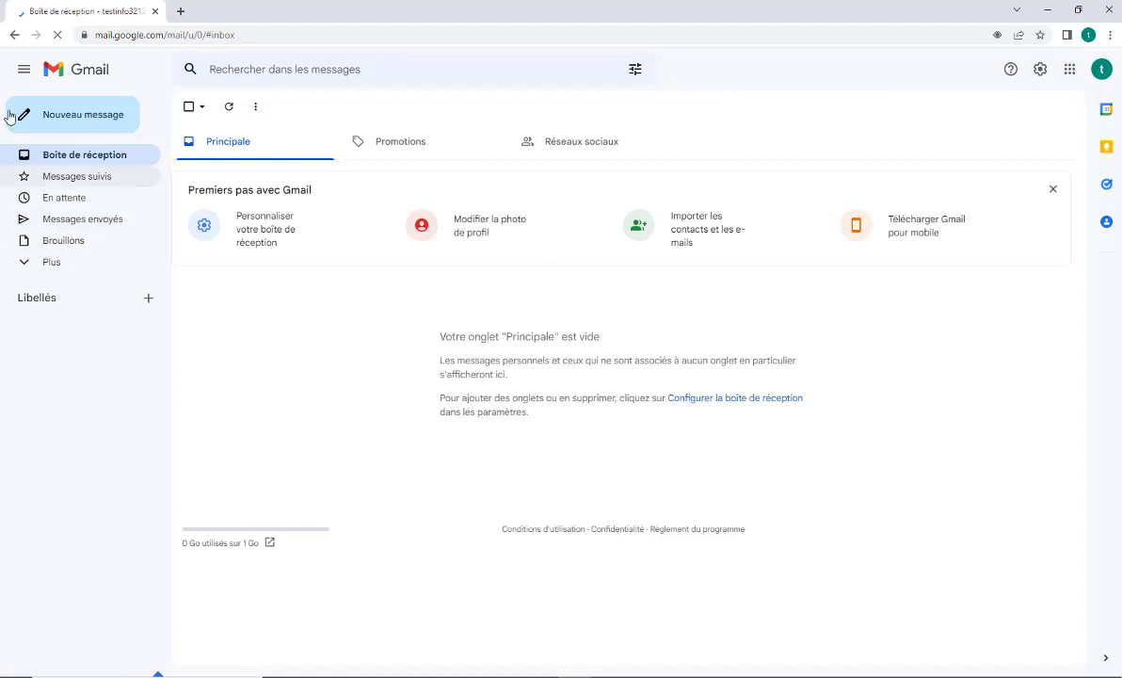
# Toggle the Gmail side menu several times, then open the profile photo dialog from the account avatar
pyautogui.click(23, 73)
pyautogui.click(24, 73)
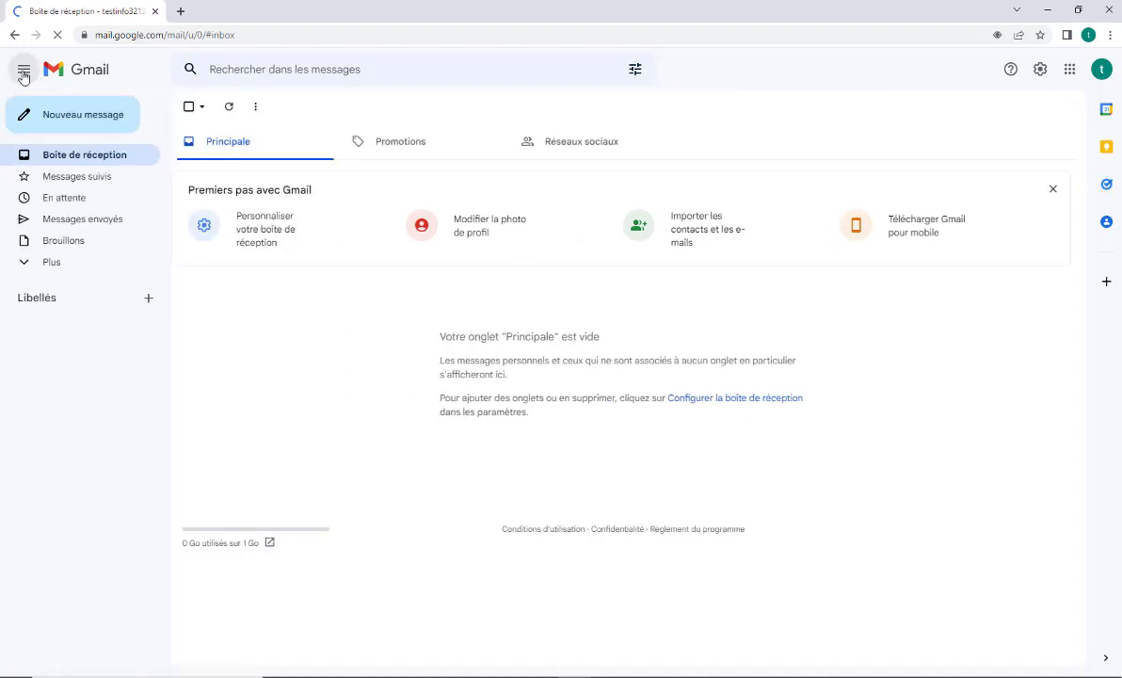
pyautogui.click(23, 74)
pyautogui.click(24, 74)
pyautogui.click(23, 74)
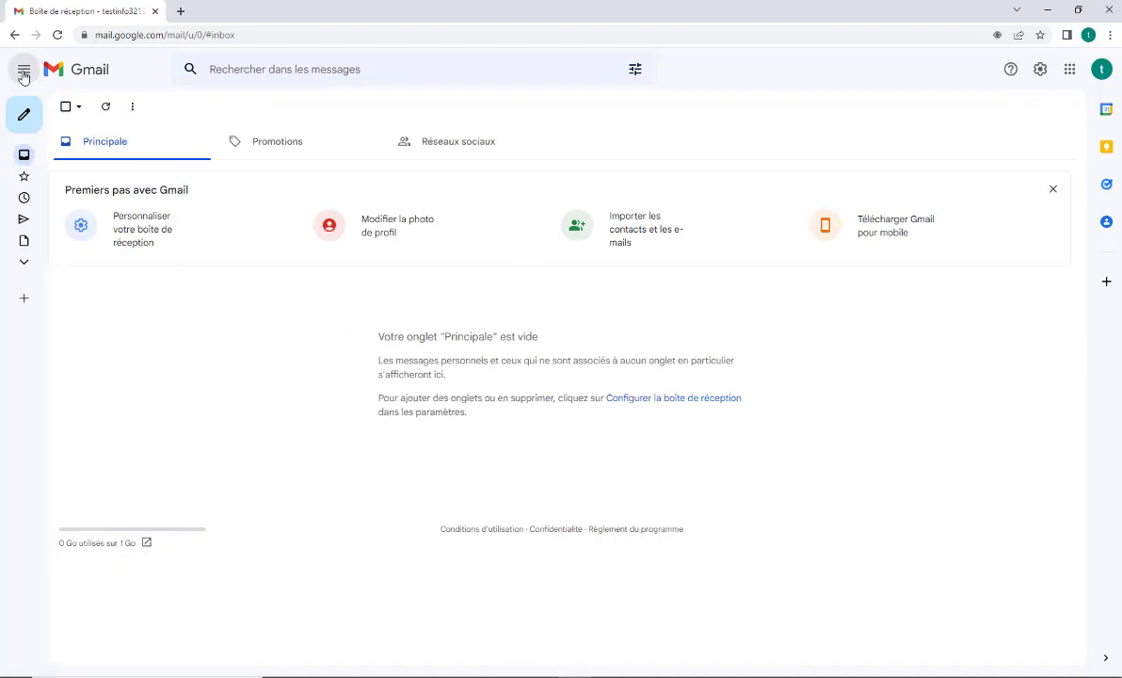
pyautogui.click(23, 74)
pyautogui.click(24, 74)
pyautogui.click(23, 74)
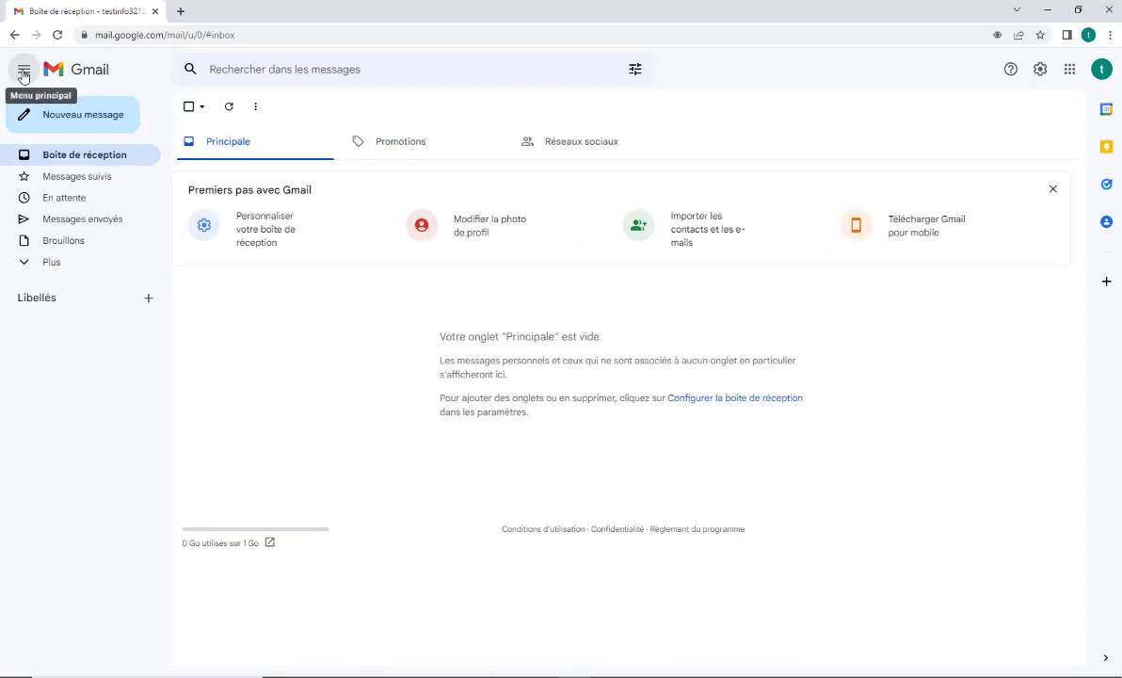
pyautogui.click(1103, 71)
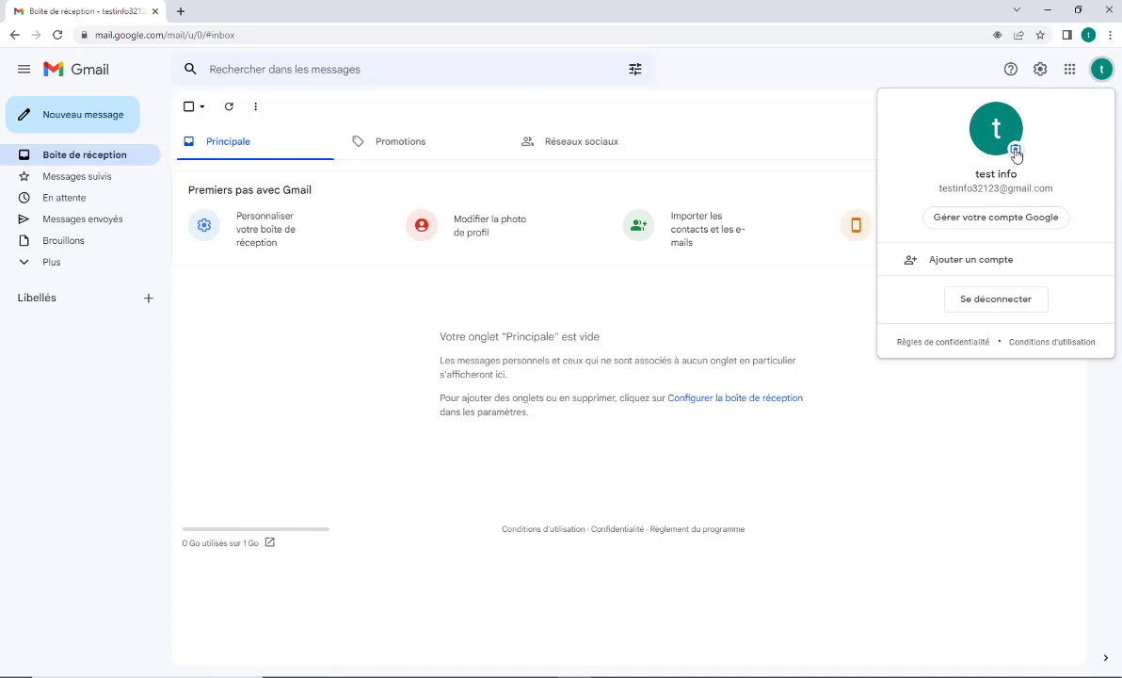
pyautogui.click(1016, 152)
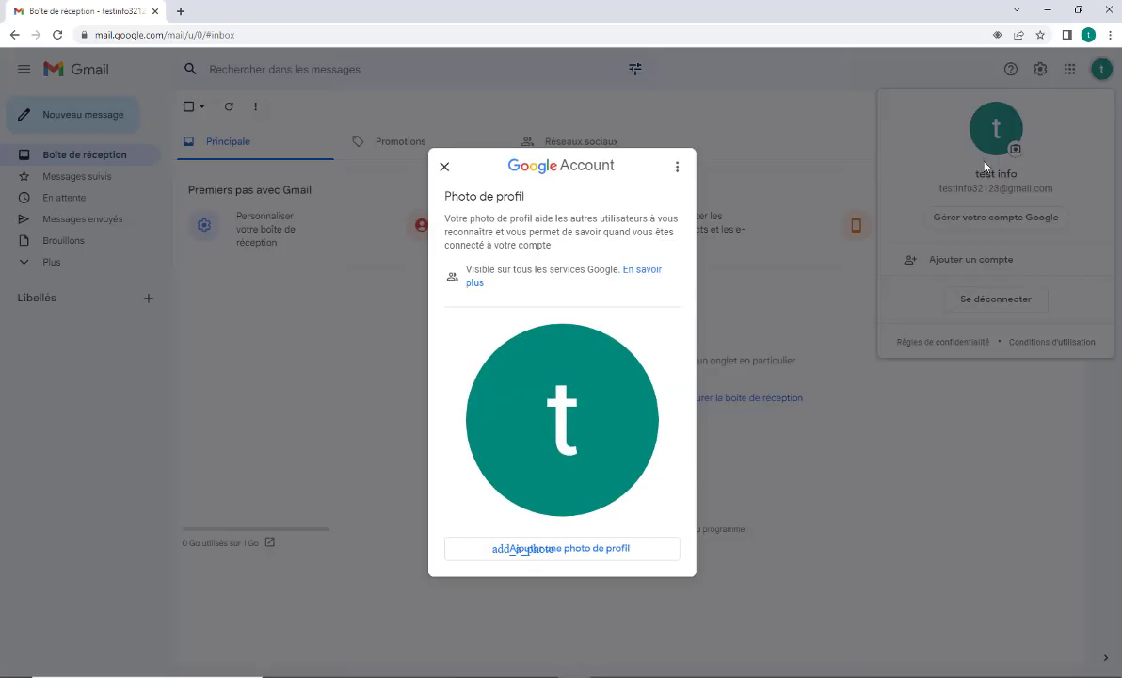
# Browse the Illustrations and Depuis l'ordinateur profile picture options, then go back without choosing one
pyautogui.click(580, 550)
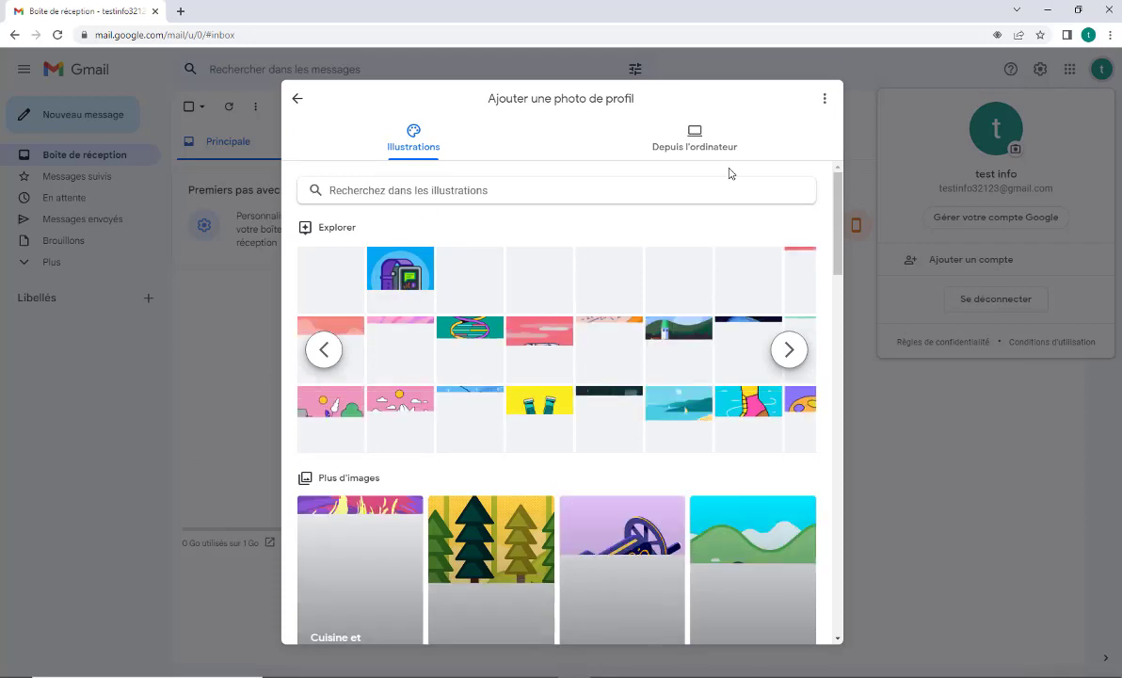
pyautogui.click(703, 150)
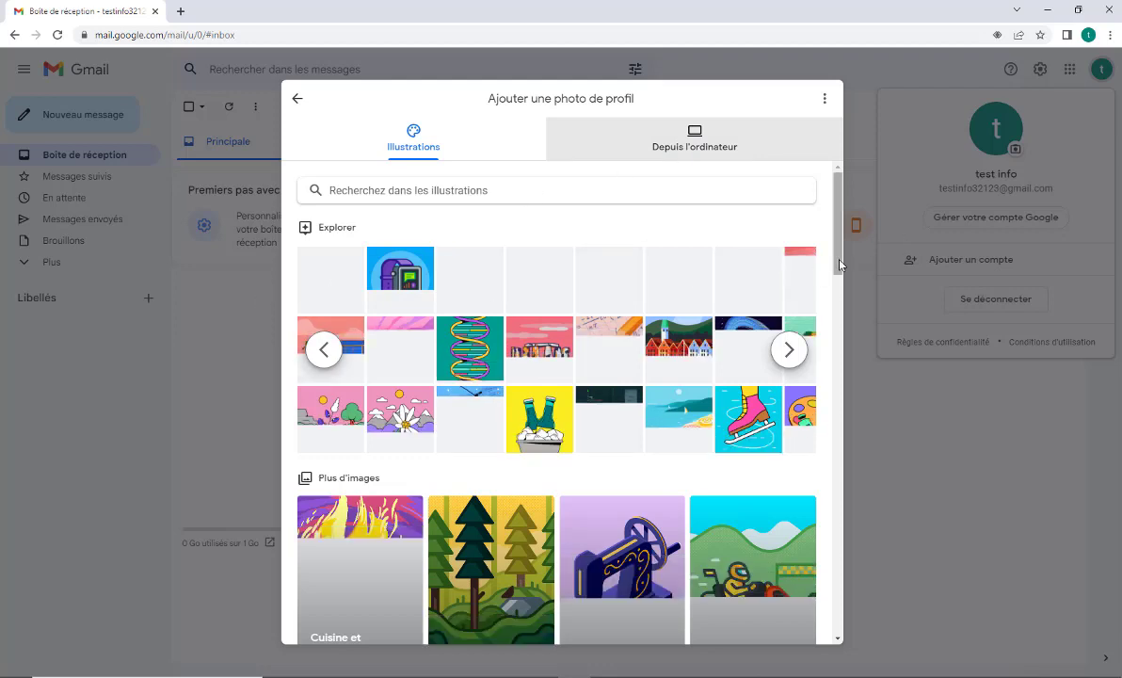
pyautogui.moveTo(837, 264); pyautogui.dragTo(862, 287)
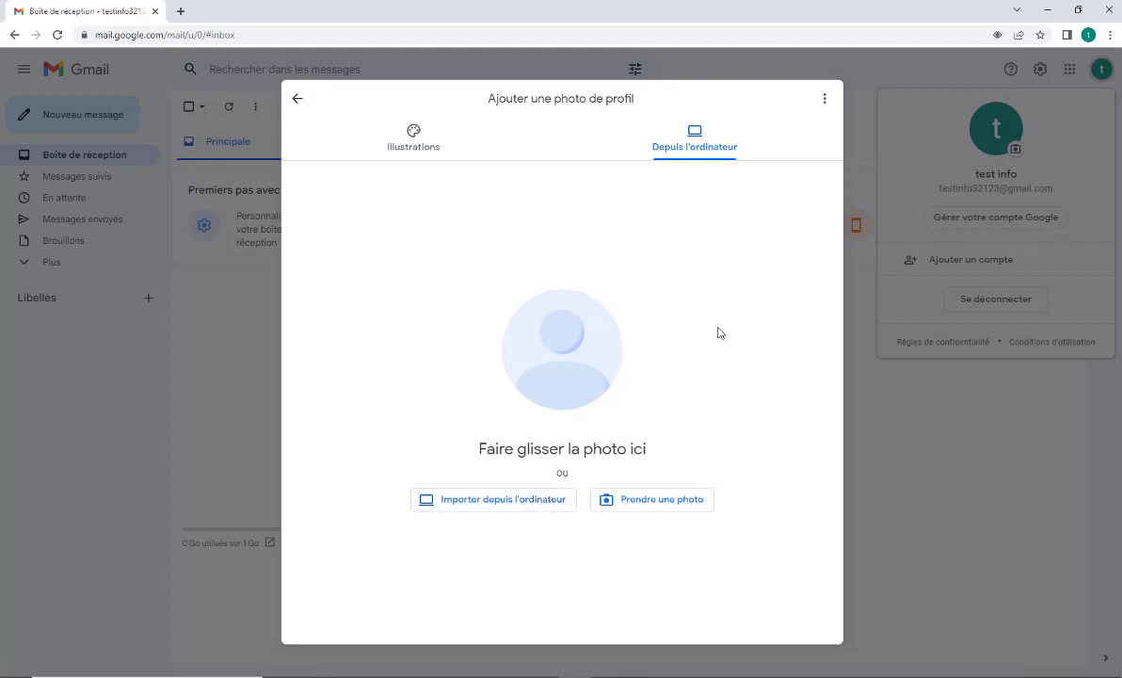
pyautogui.click(416, 147)
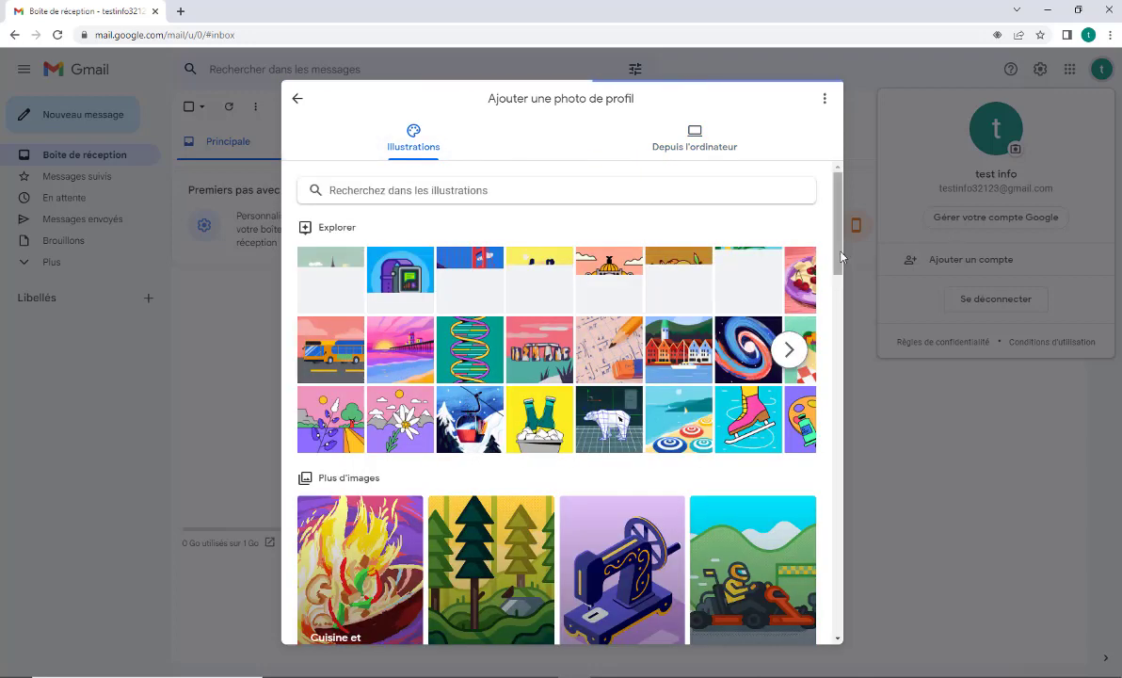
pyautogui.moveTo(913, 597); pyautogui.dragTo(912, 595)
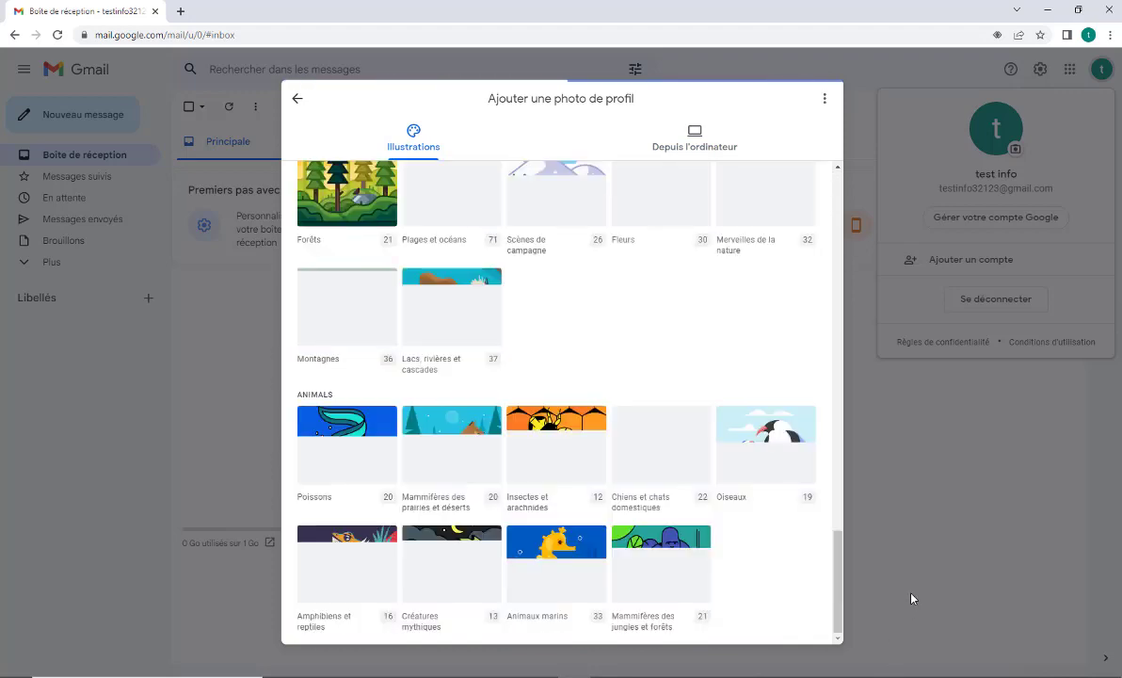
pyautogui.scroll(15, 819, 278)
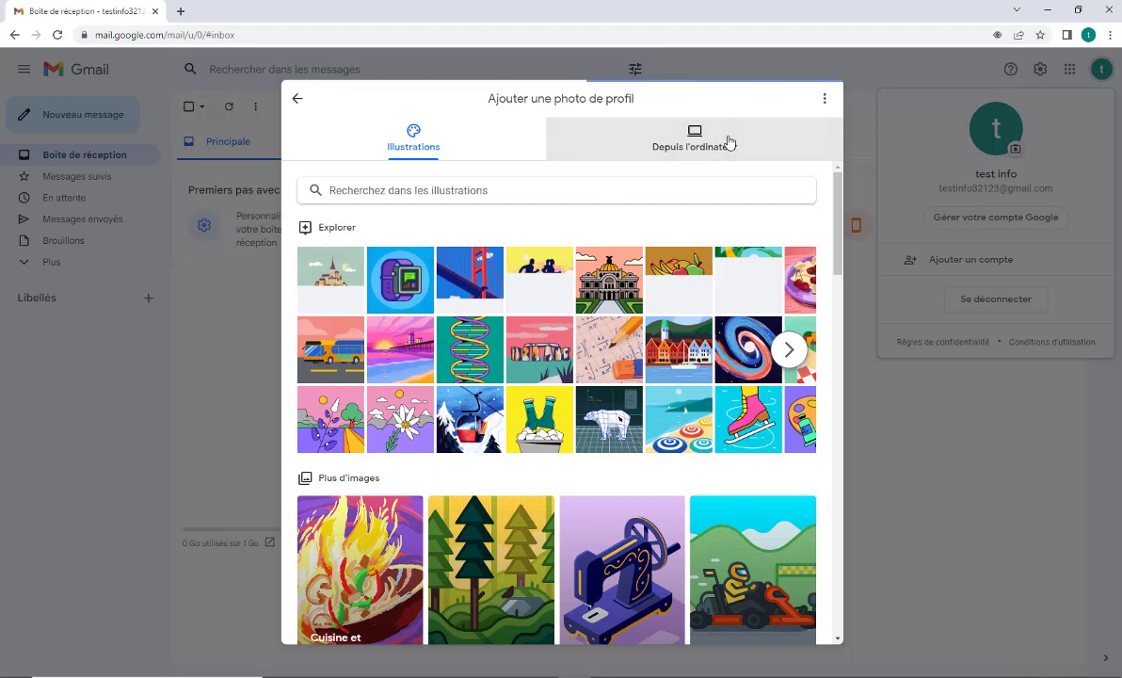
pyautogui.click(297, 104)
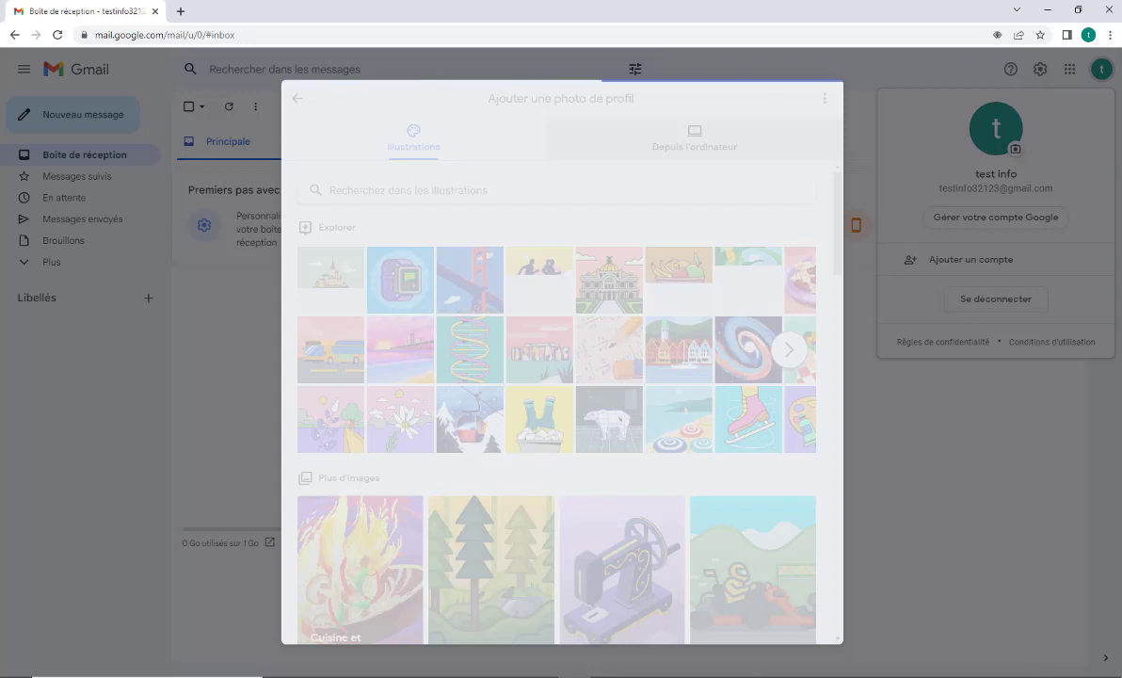
# Close the profile photo window, open and then close the Google account page, returning to the inbox
pyautogui.click(862, 68)
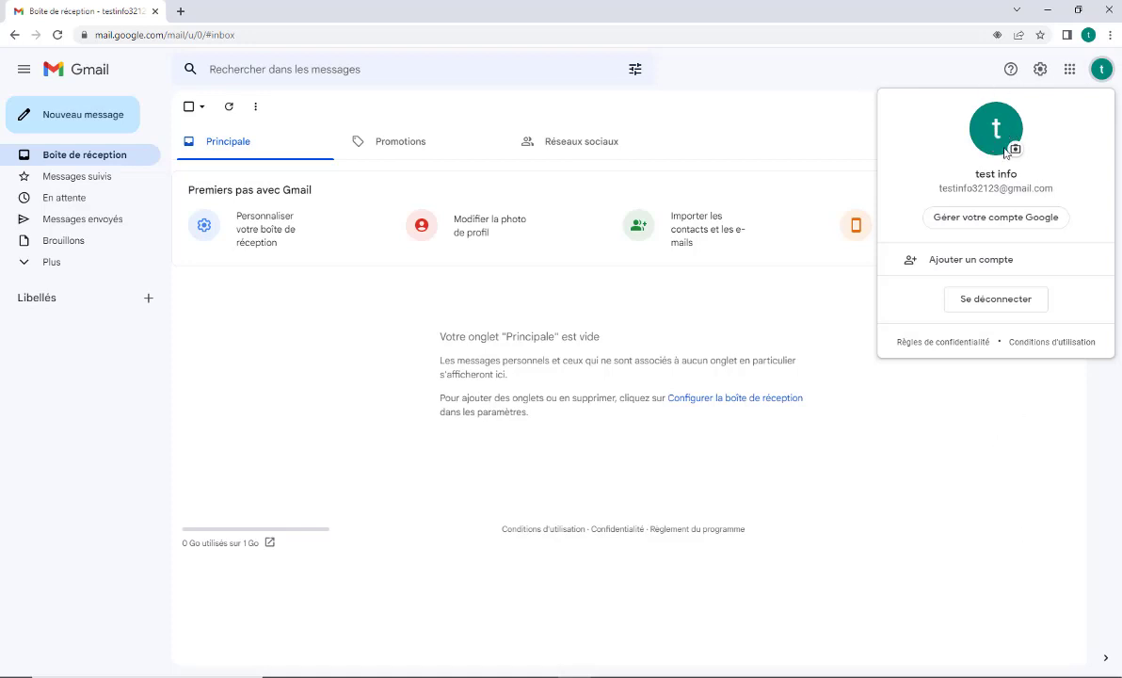
pyautogui.click(1013, 223)
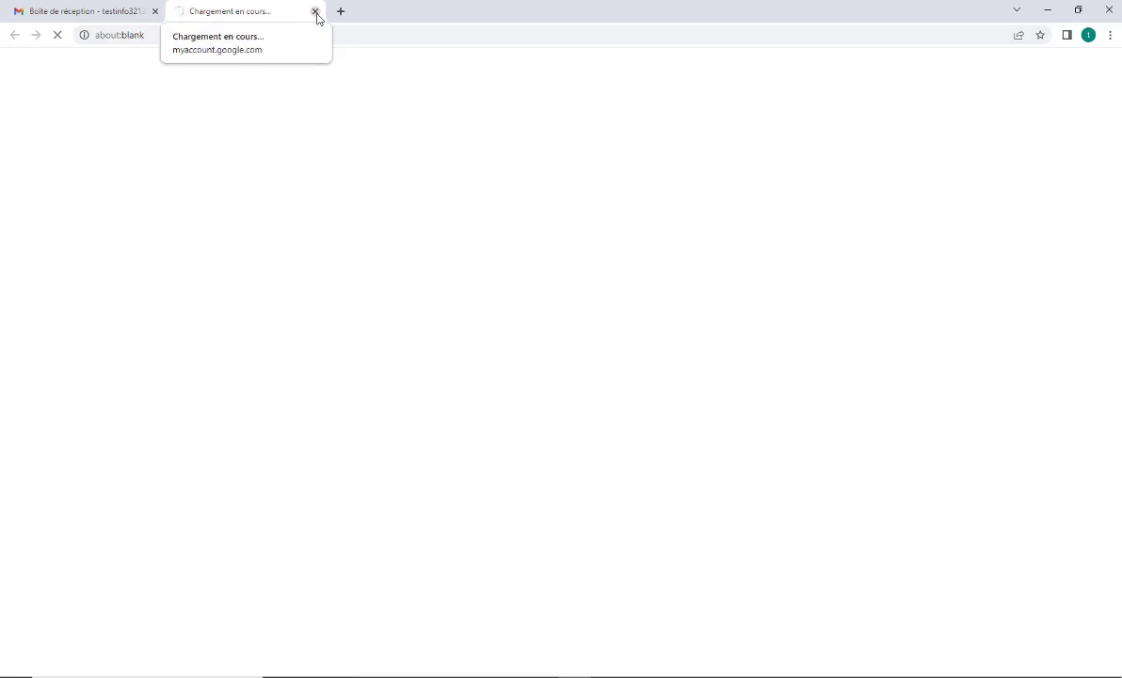
pyautogui.click(315, 11)
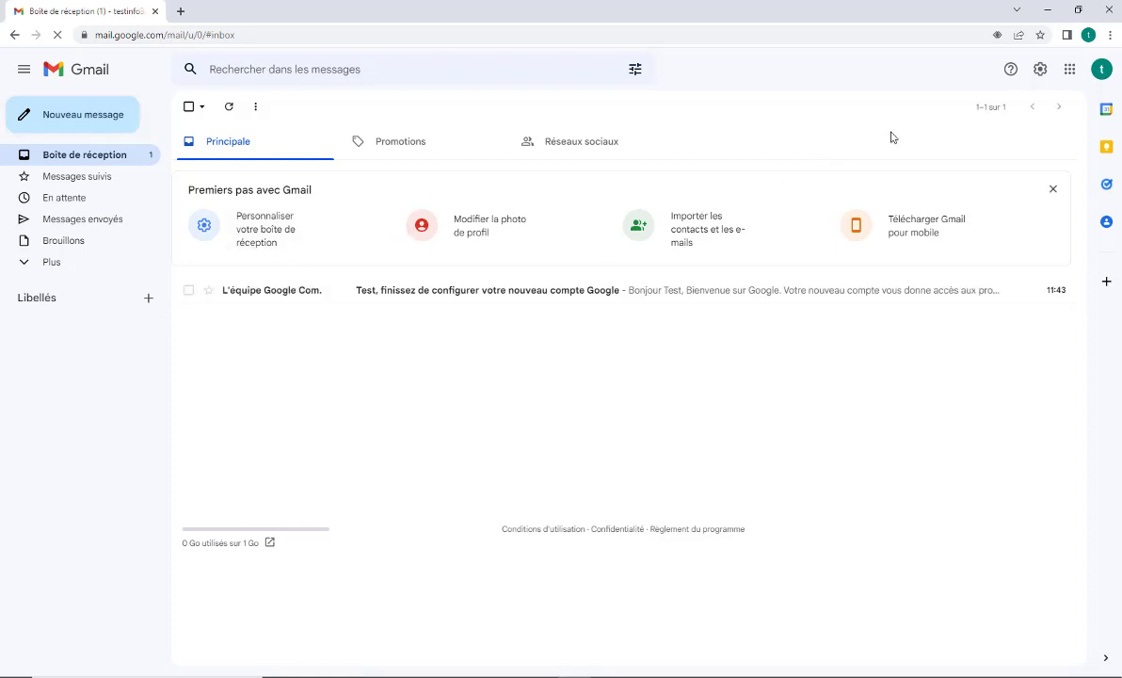
# Open the inbox customisation card and Google's welcome email, then return to the inbox and start a new email
pyautogui.click(264, 241)
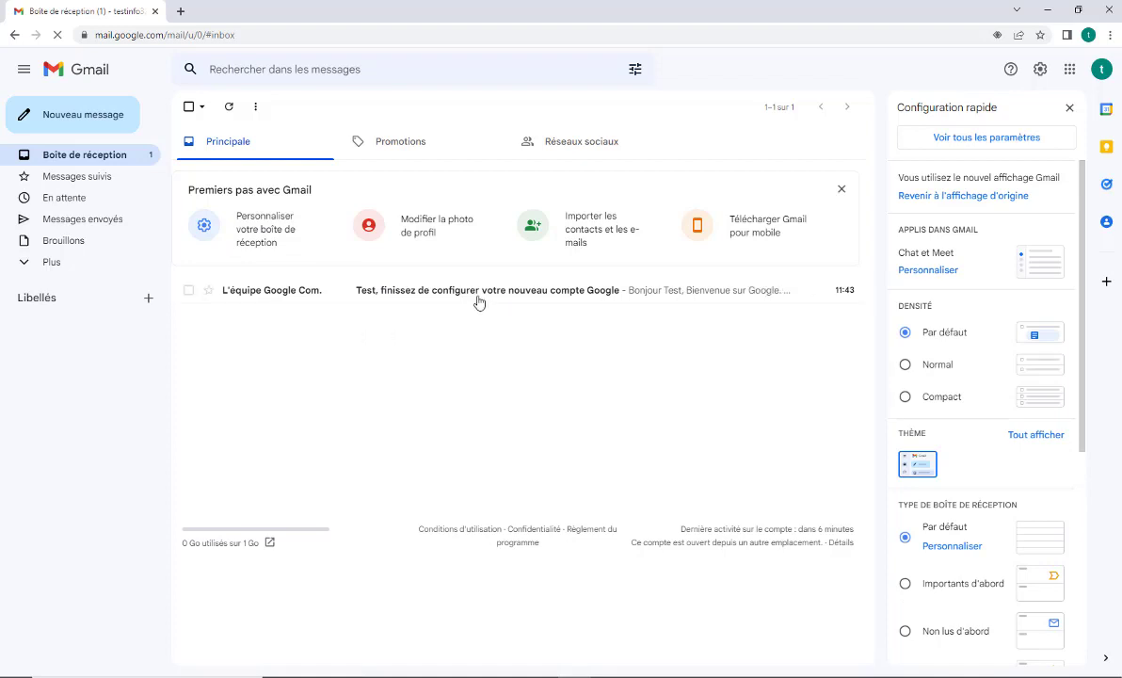
pyautogui.click(579, 302)
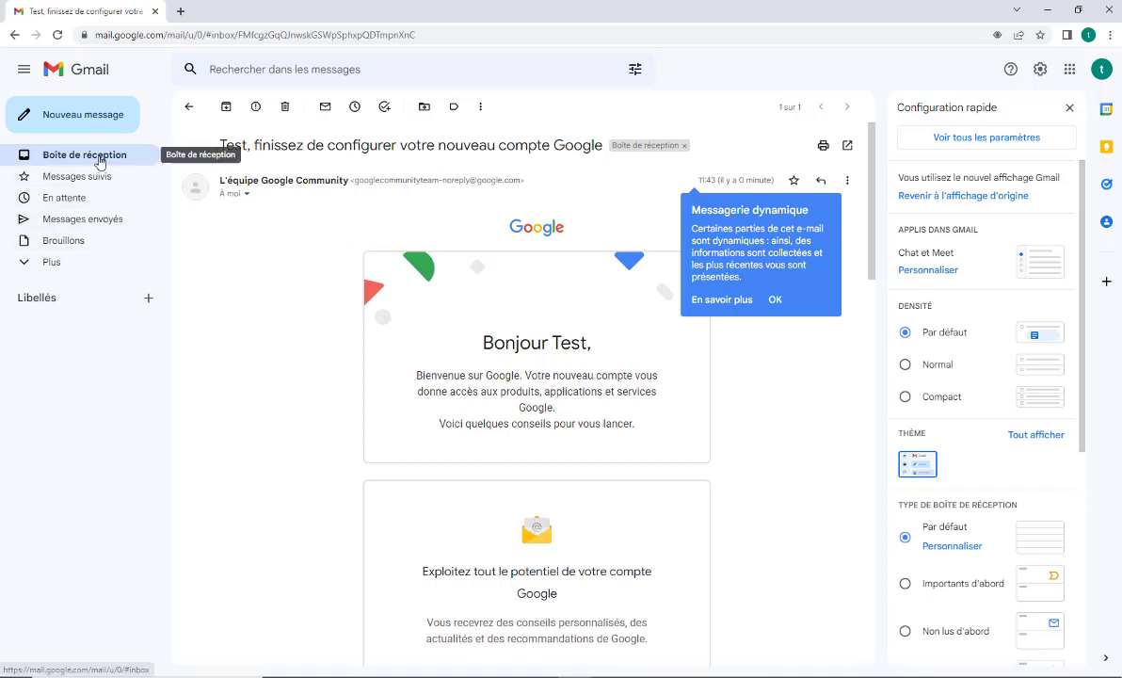
pyautogui.click(64, 159)
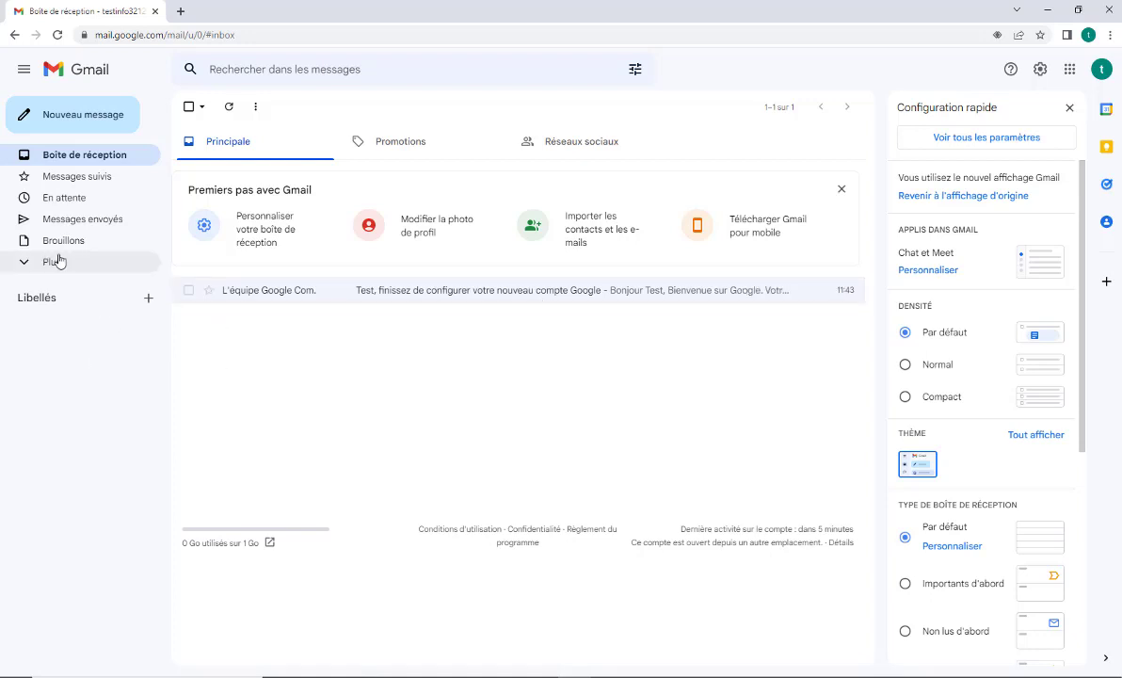
pyautogui.click(56, 122)
# Send a test email to the recipient with subject 'test d'envoie' and body 'salut c'est un test'
pyautogui.click(1070, 108)
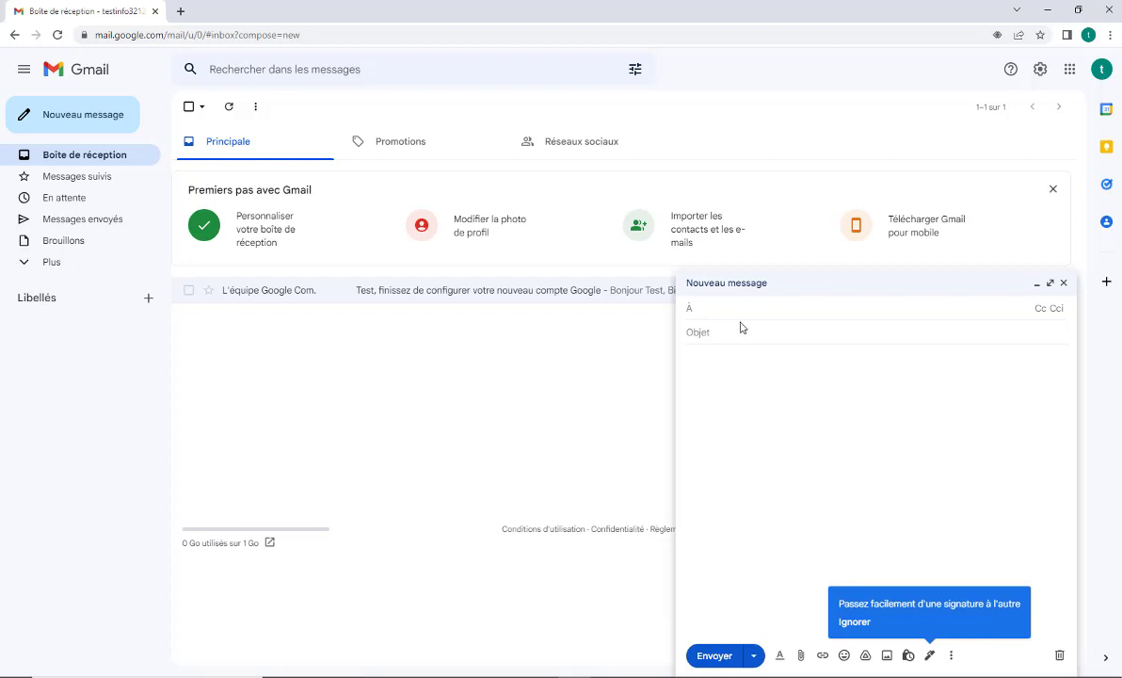
pyautogui.click(752, 337)
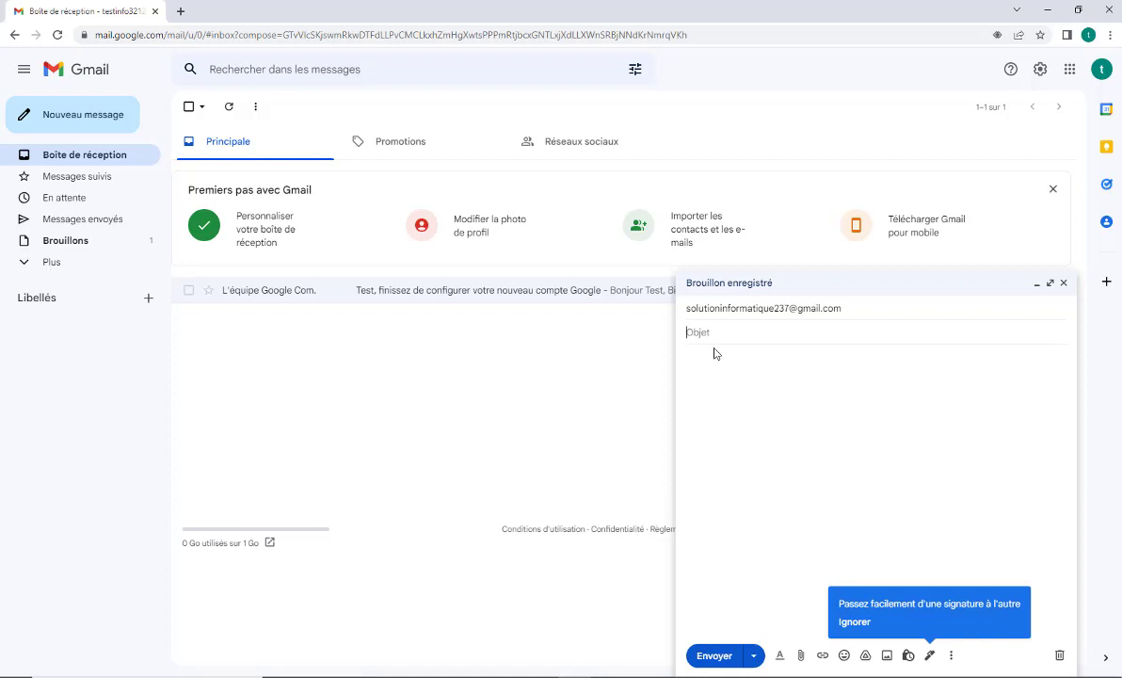
pyautogui.write("test d'envoie")
pyautogui.click(726, 364)
pyautogui.write("salut c'est un test")
pyautogui.click(947, 286)
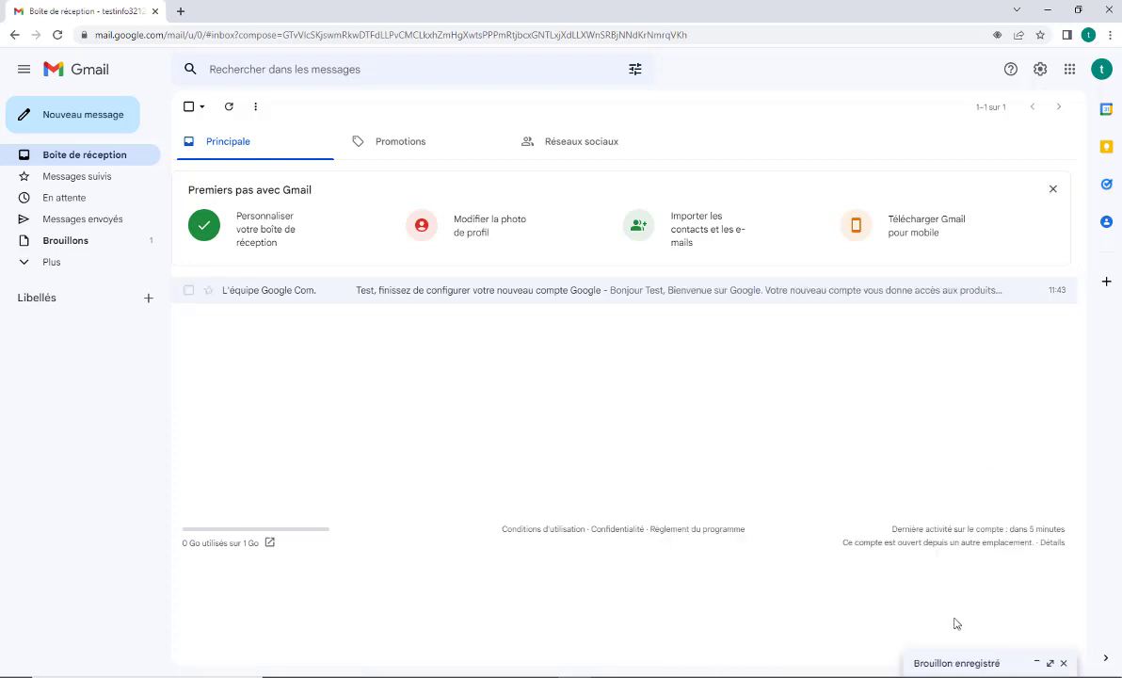
pyautogui.click(968, 664)
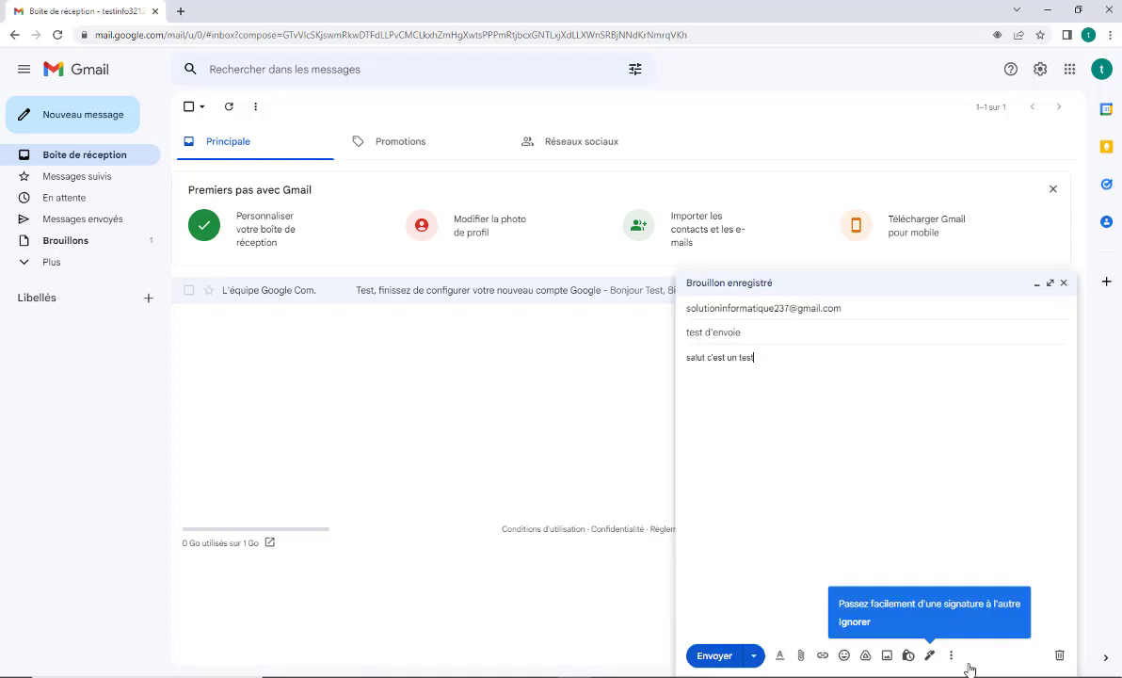
pyautogui.click(719, 662)
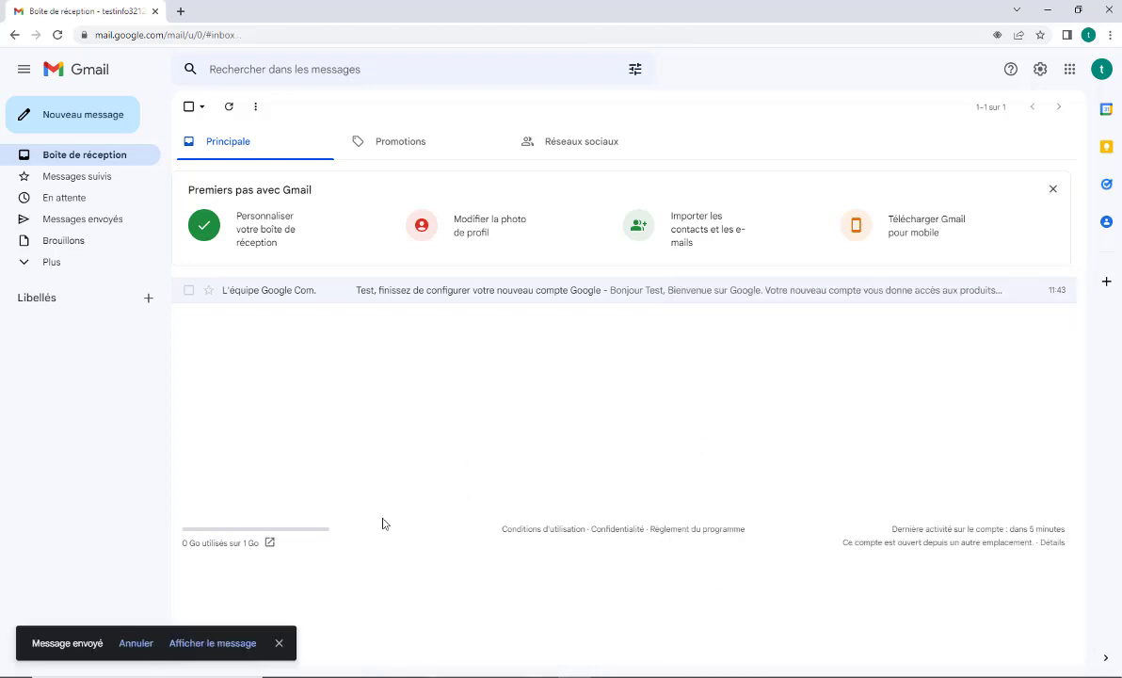
# View the just-sent email, then show it listed in the Messages envoyés folder
pyautogui.click(211, 643)
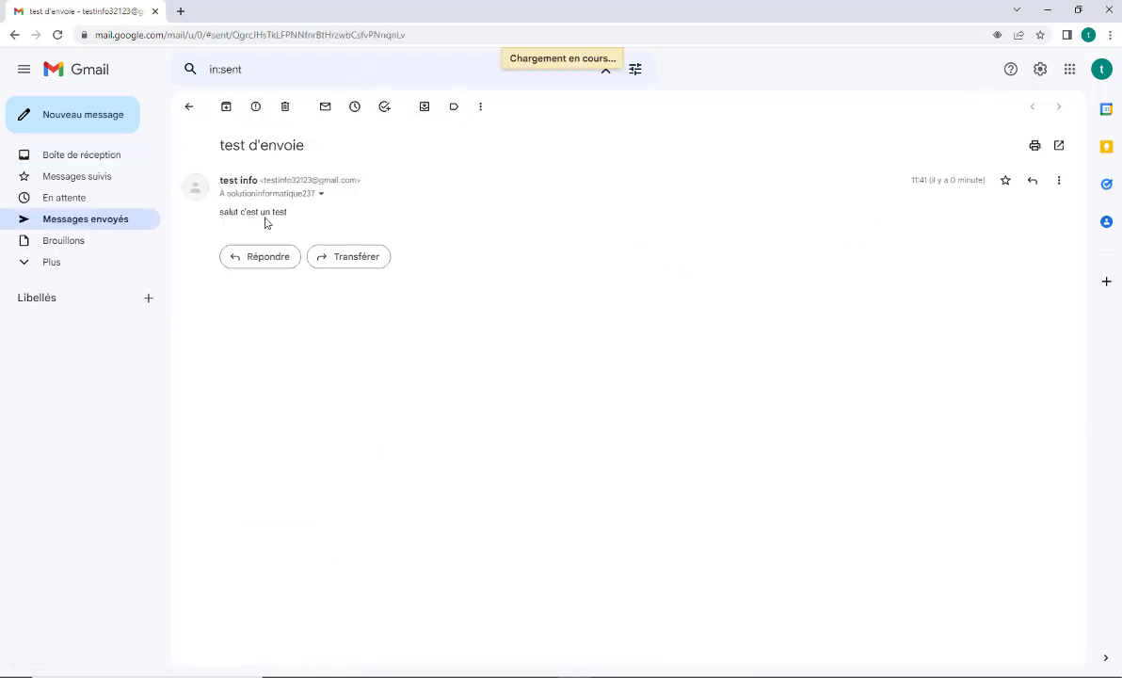
pyautogui.click(101, 157)
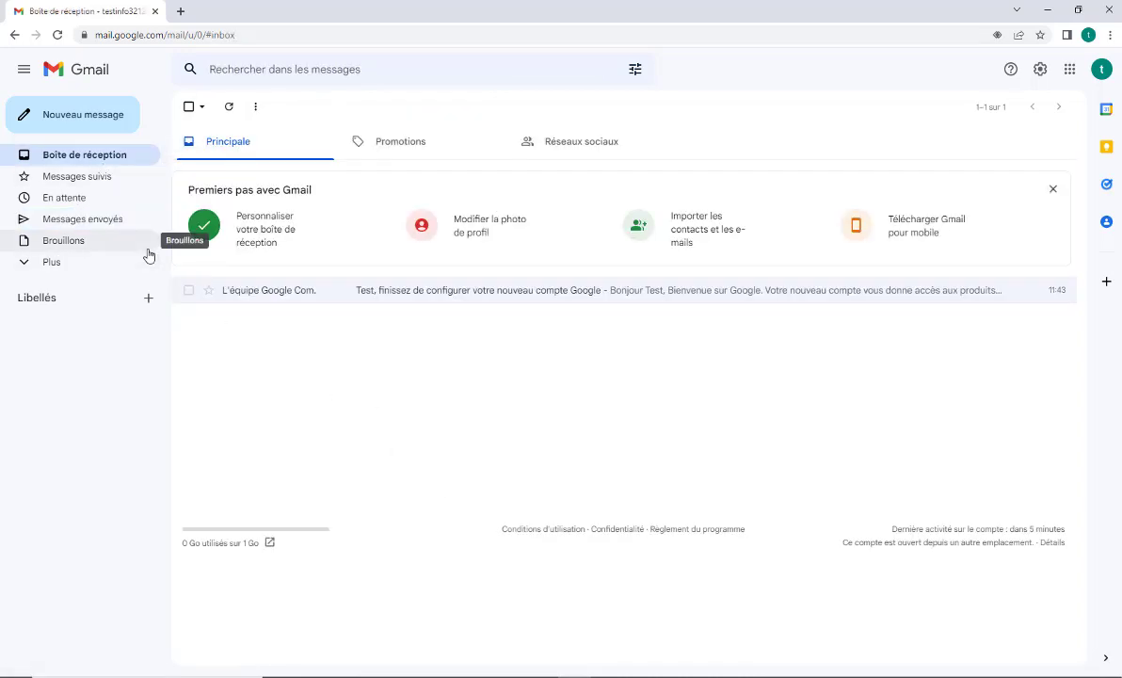
pyautogui.click(88, 219)
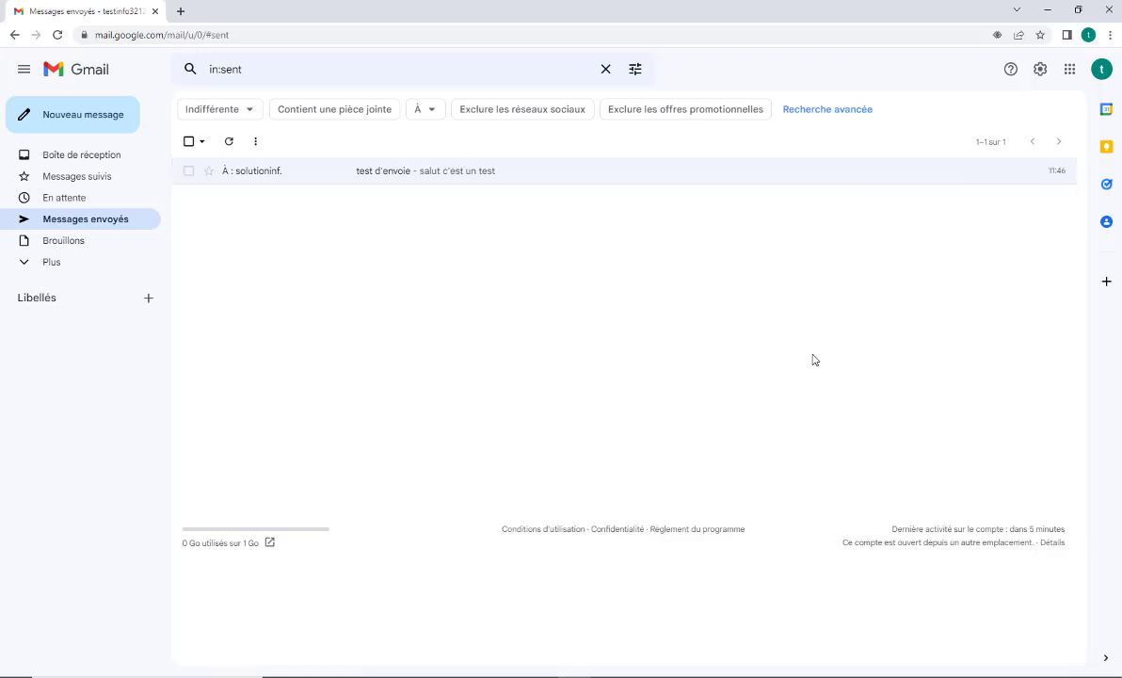
# Expand the extra sidebar folders under Plus and start a fresh, empty email
pyautogui.click(29, 267)
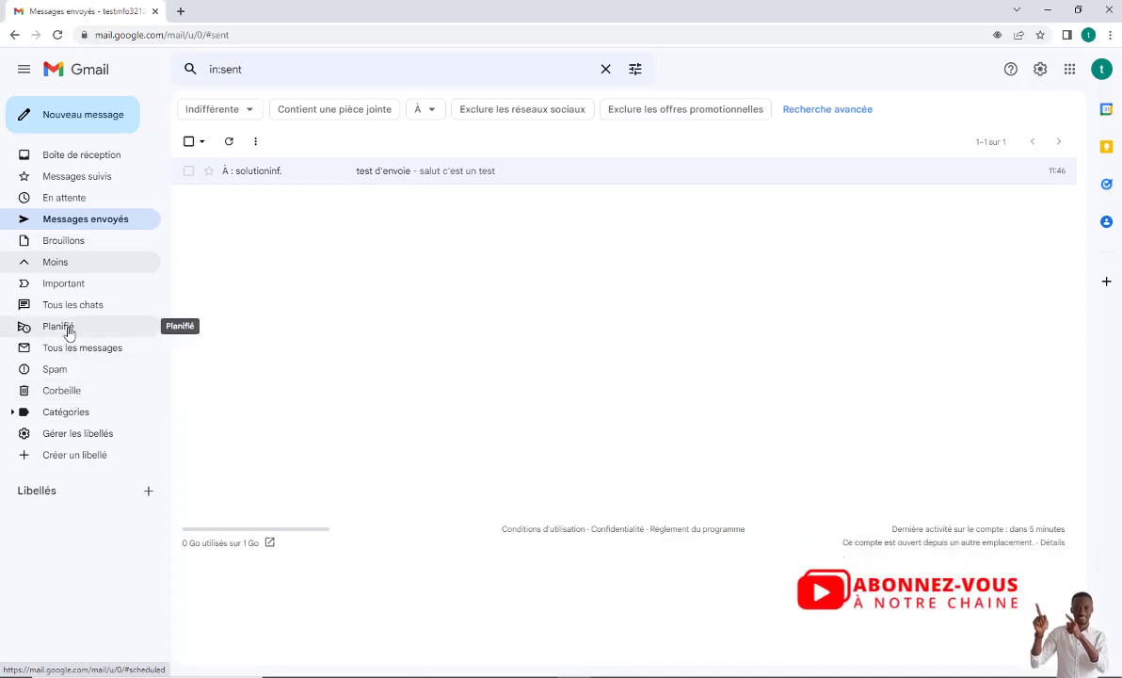
pyautogui.click(62, 116)
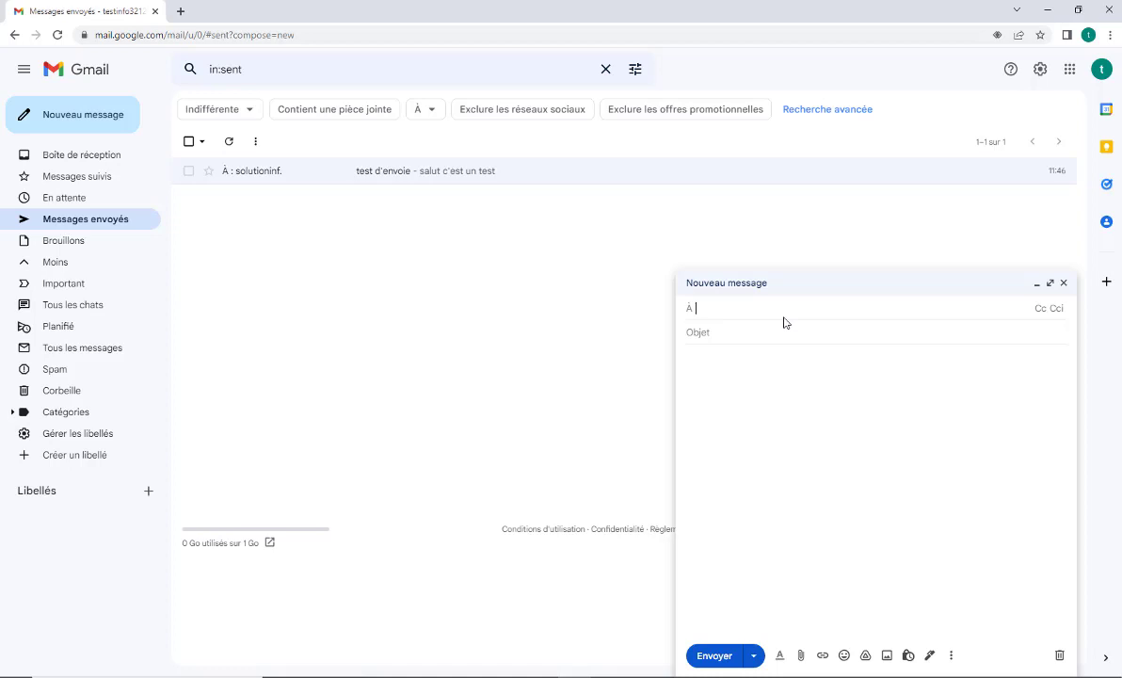
# Draft an email to the suggested contact, subject 'message ok', body 'mon message différé', showing the send options
pyautogui.write('sol')
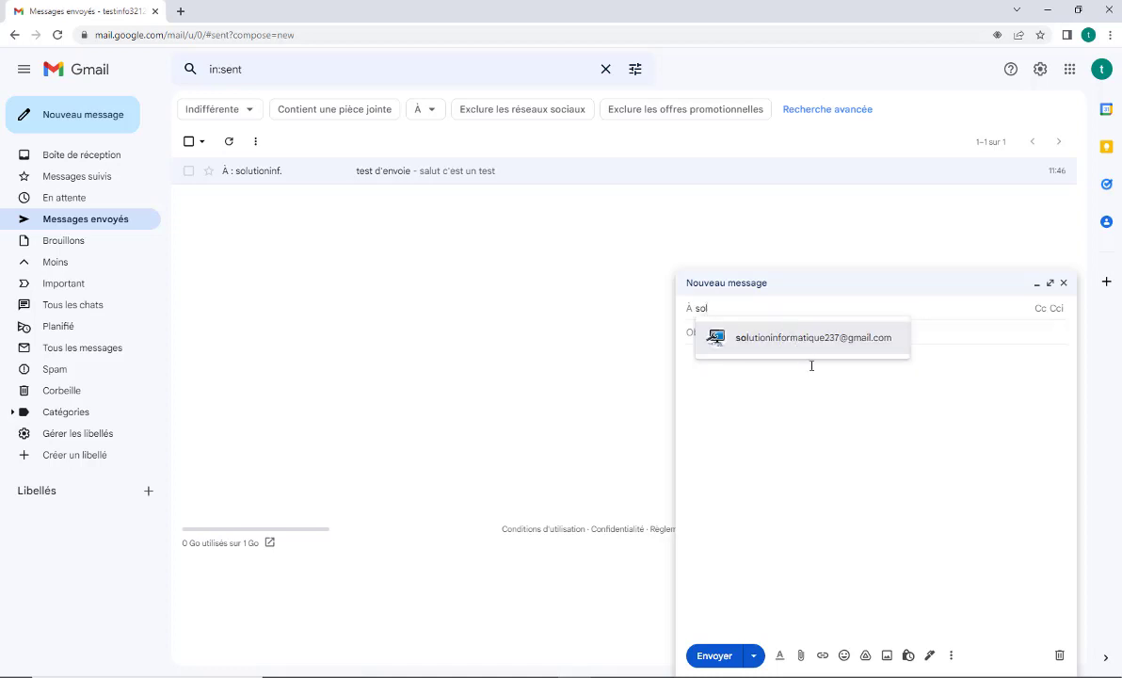
pyautogui.moveTo(808, 348)
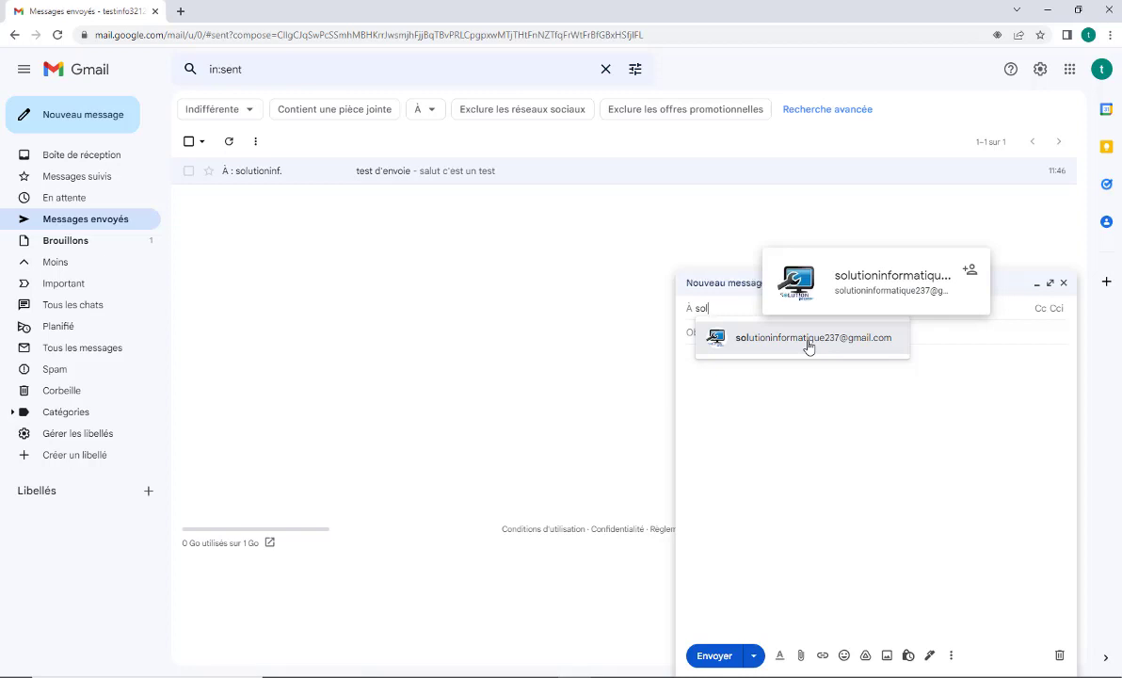
pyautogui.click(808, 347)
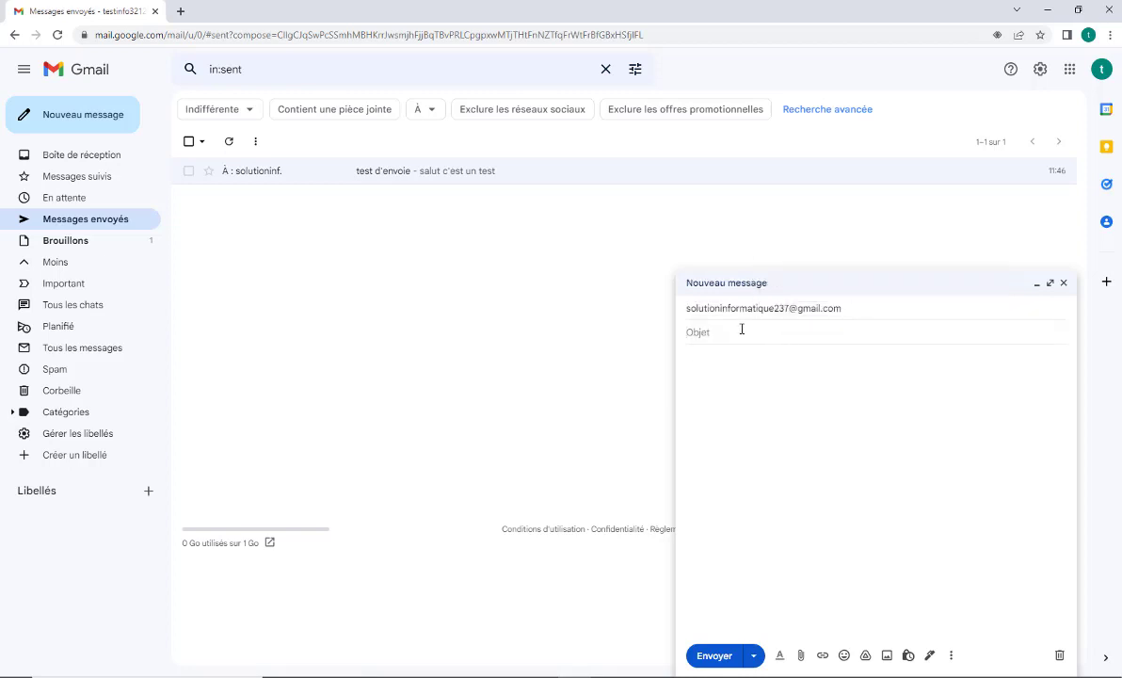
pyautogui.write('message ok')
pyautogui.click(717, 355)
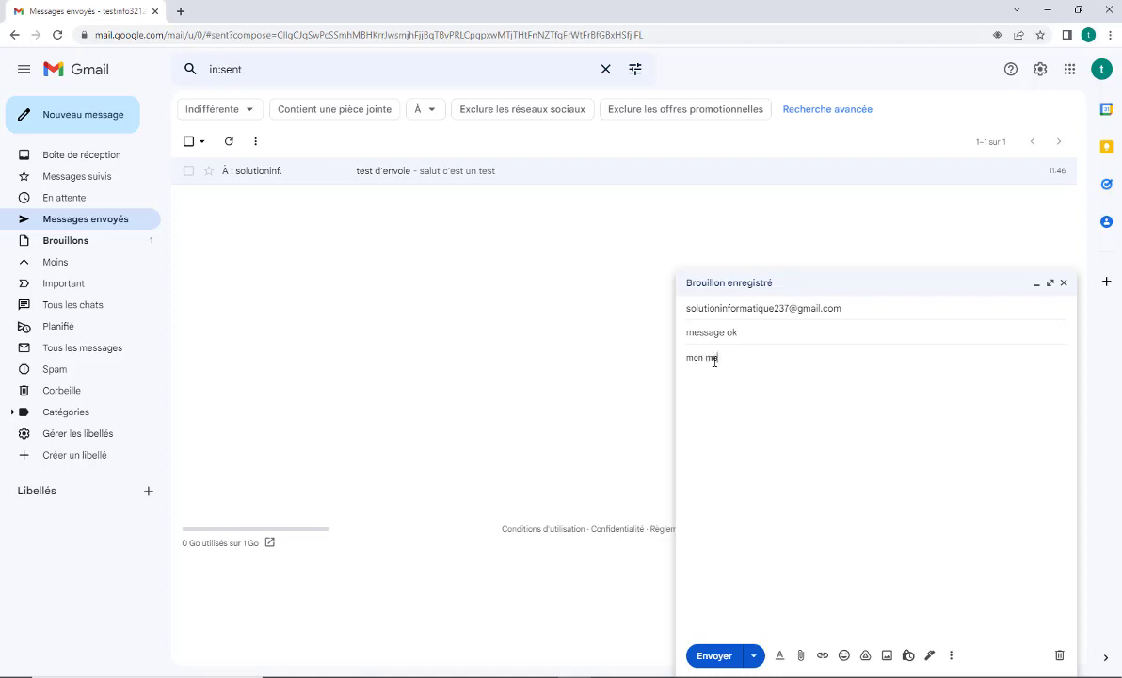
pyautogui.write('mon message différé')
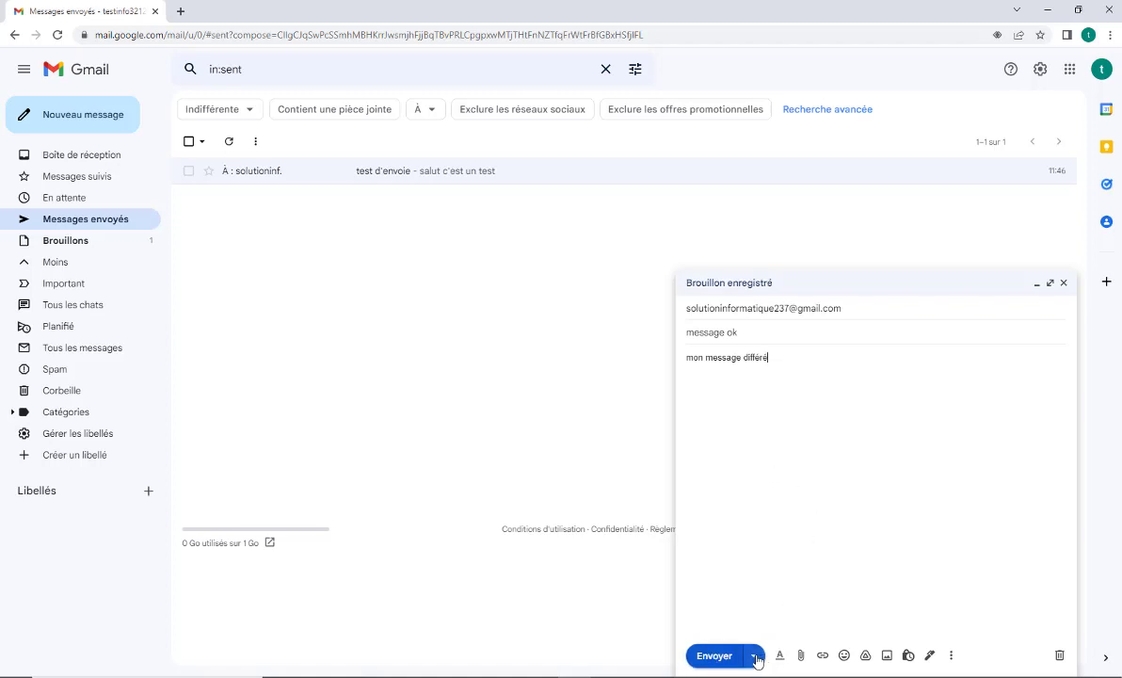
pyautogui.click(754, 657)
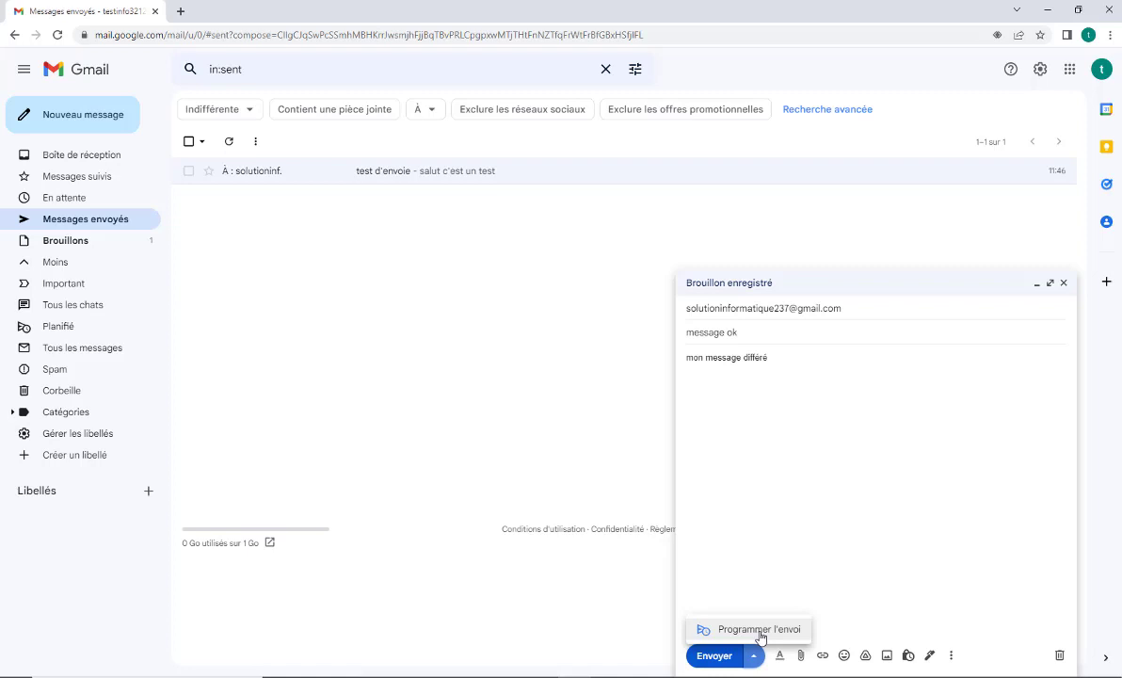
# Schedule the 'message ok' email for Lundi matin, Monday 5 Sept at 08:00
pyautogui.click(760, 637)
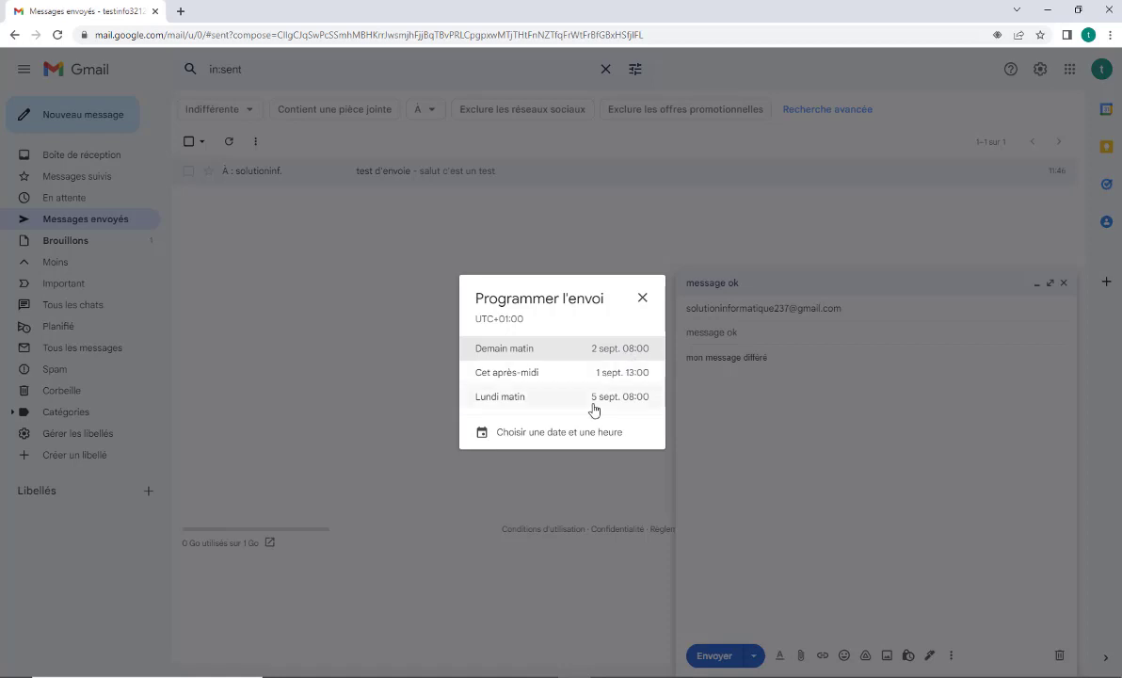
pyautogui.click(594, 396)
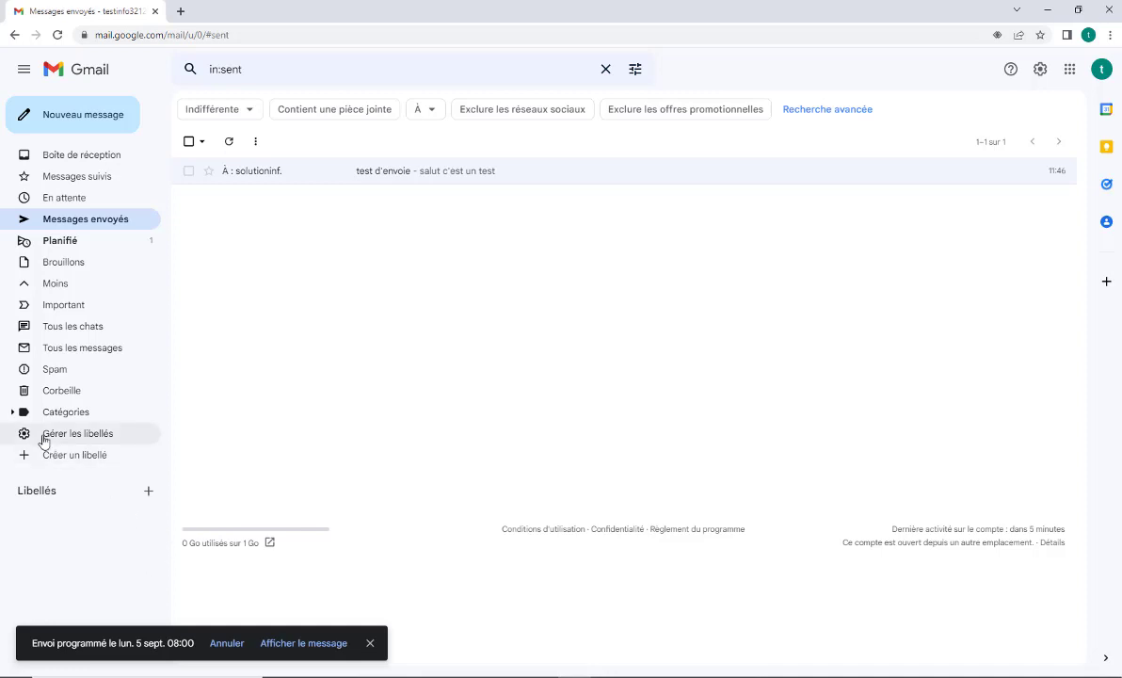
# Toggle the Catégories and extra sidebar folders, then open the empty En attente folder
pyautogui.click(12, 412)
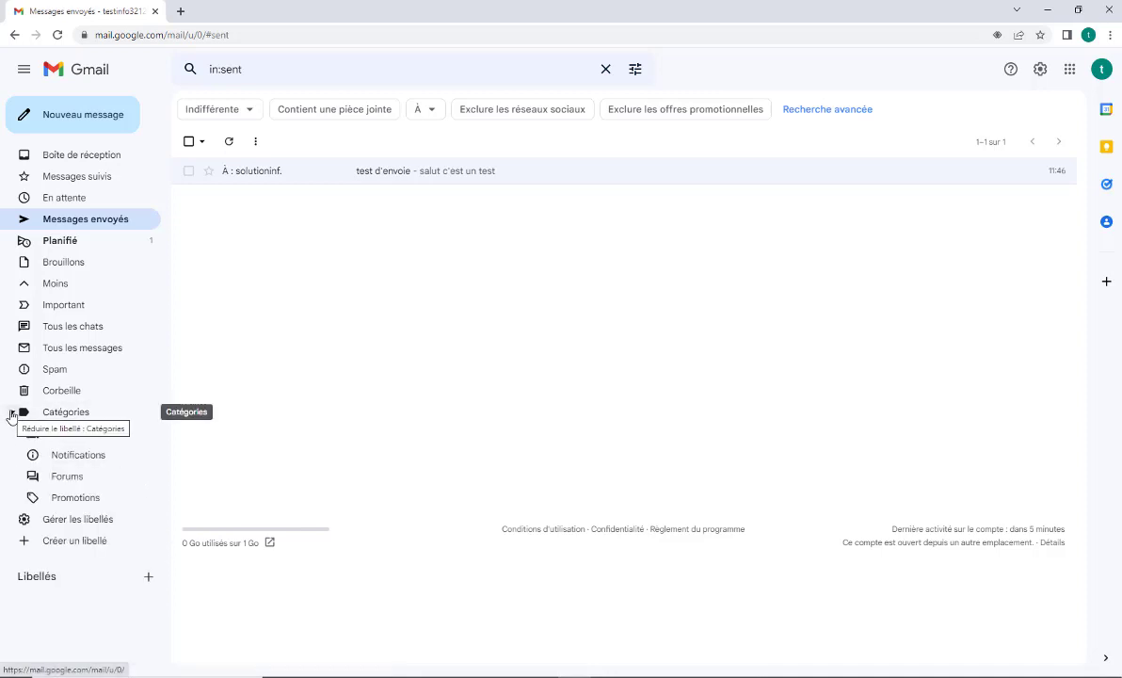
pyautogui.click(11, 412)
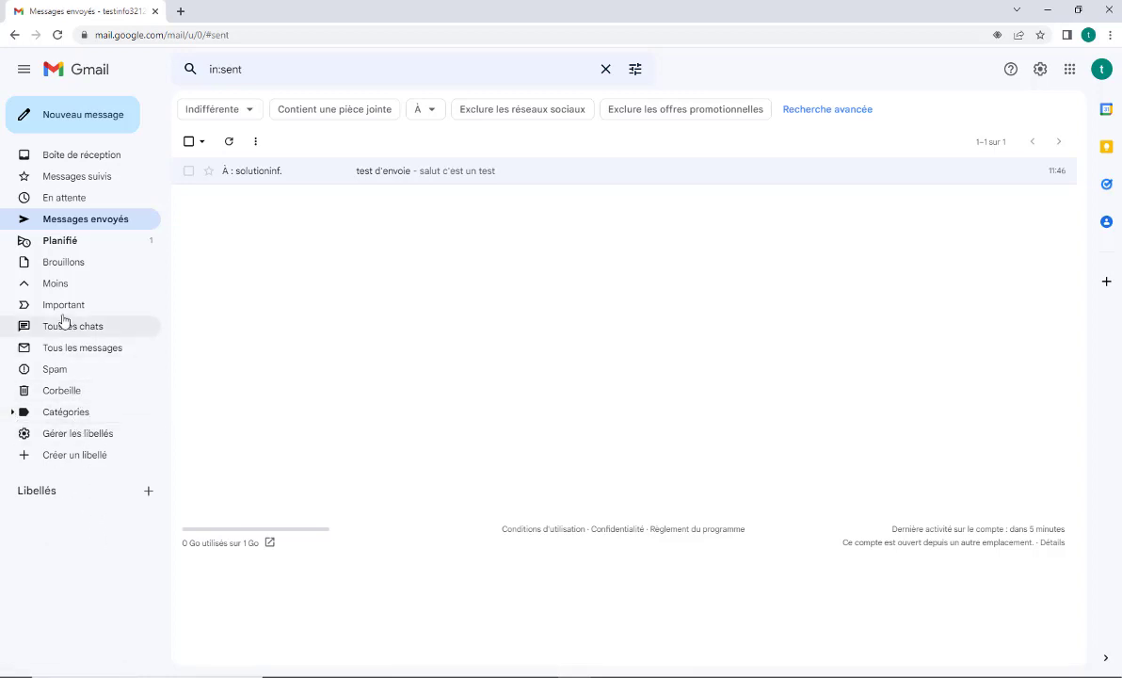
pyautogui.click(25, 286)
pyautogui.click(27, 286)
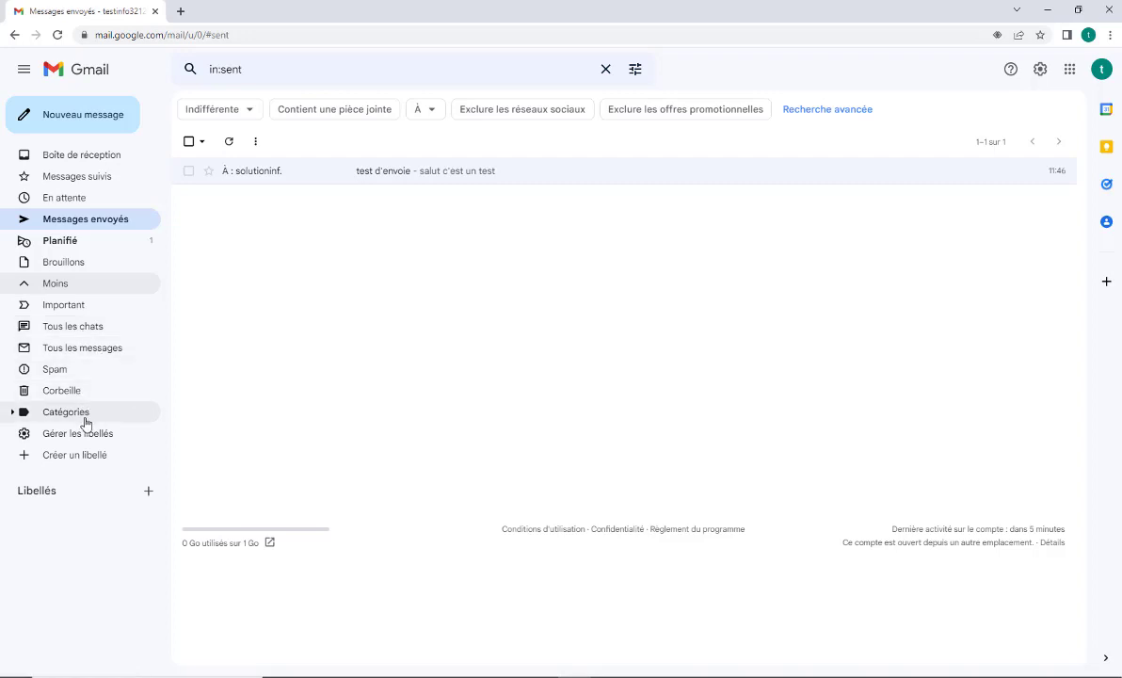
pyautogui.click(69, 201)
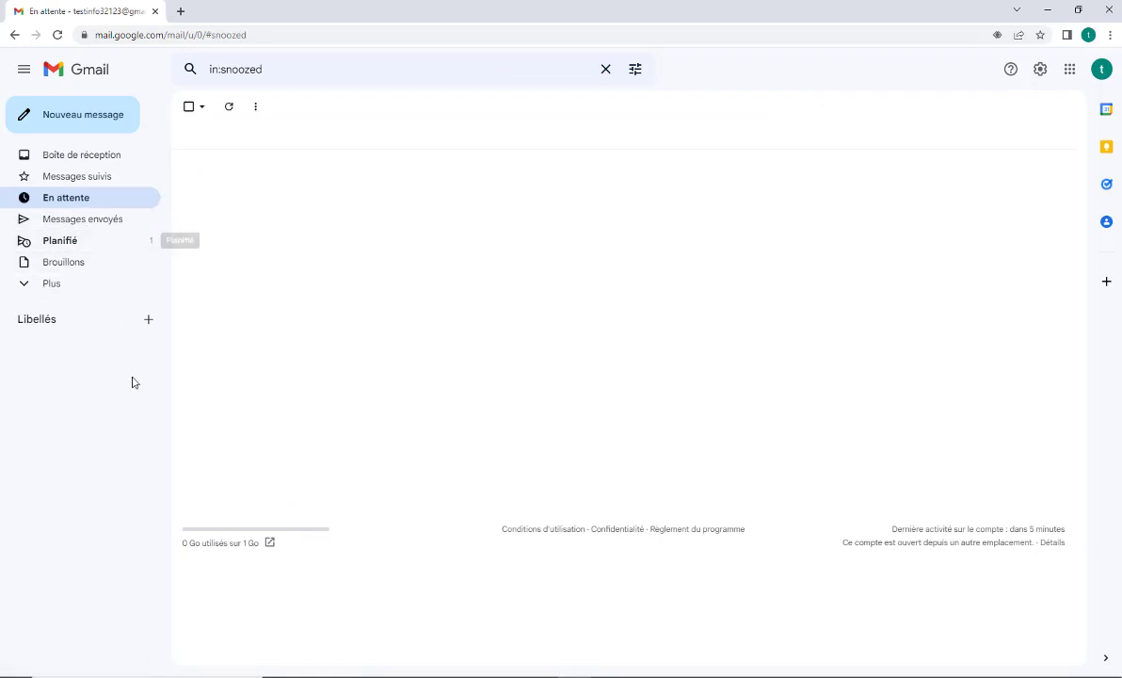
# Open the scheduled 'message ok' email in Planifié, then view Messages suivis
pyautogui.click(90, 248)
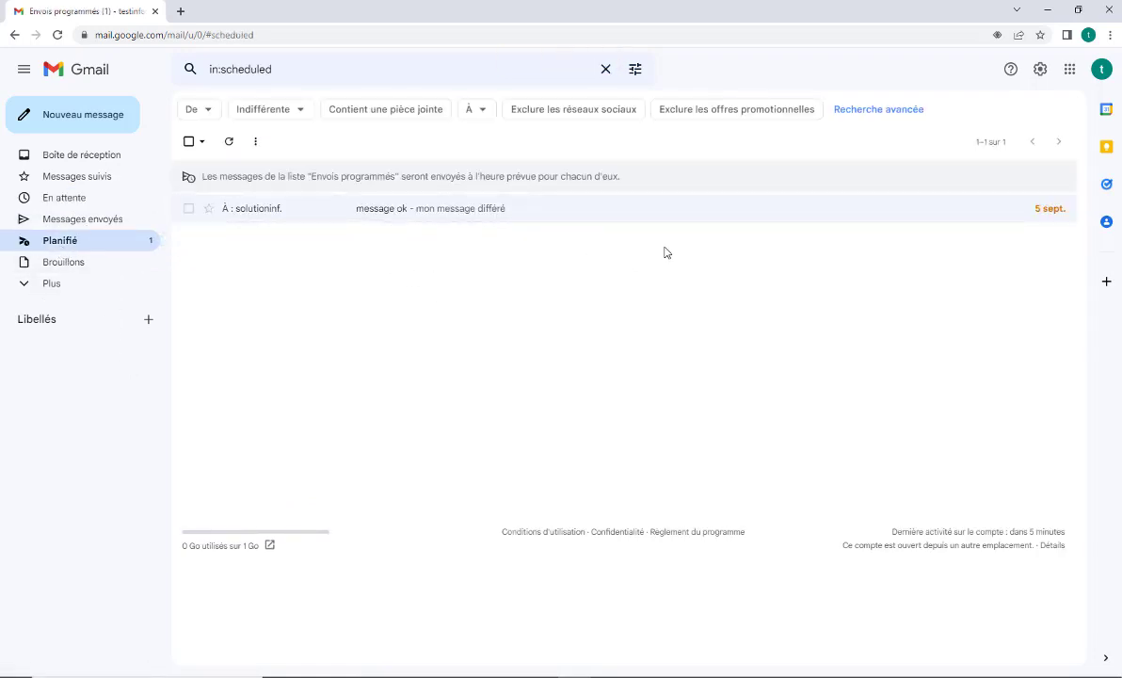
pyautogui.click(764, 219)
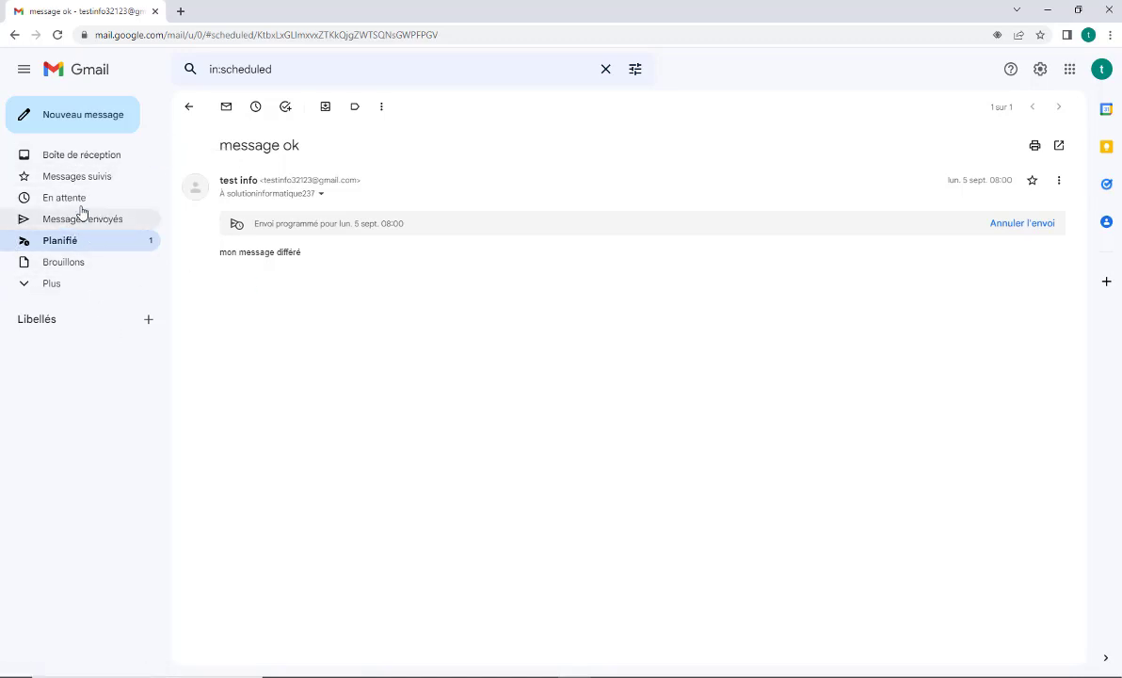
pyautogui.click(77, 177)
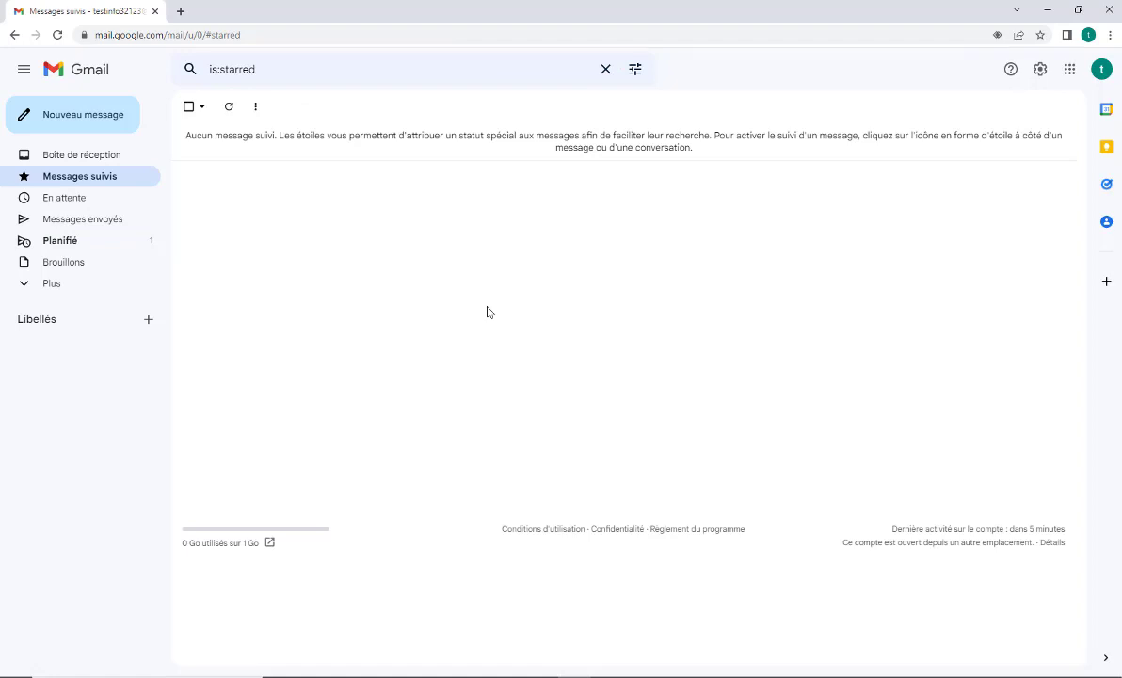
# Return to the inbox and choose Ajouter un compte from the avatar menu to add another account
pyautogui.click(93, 162)
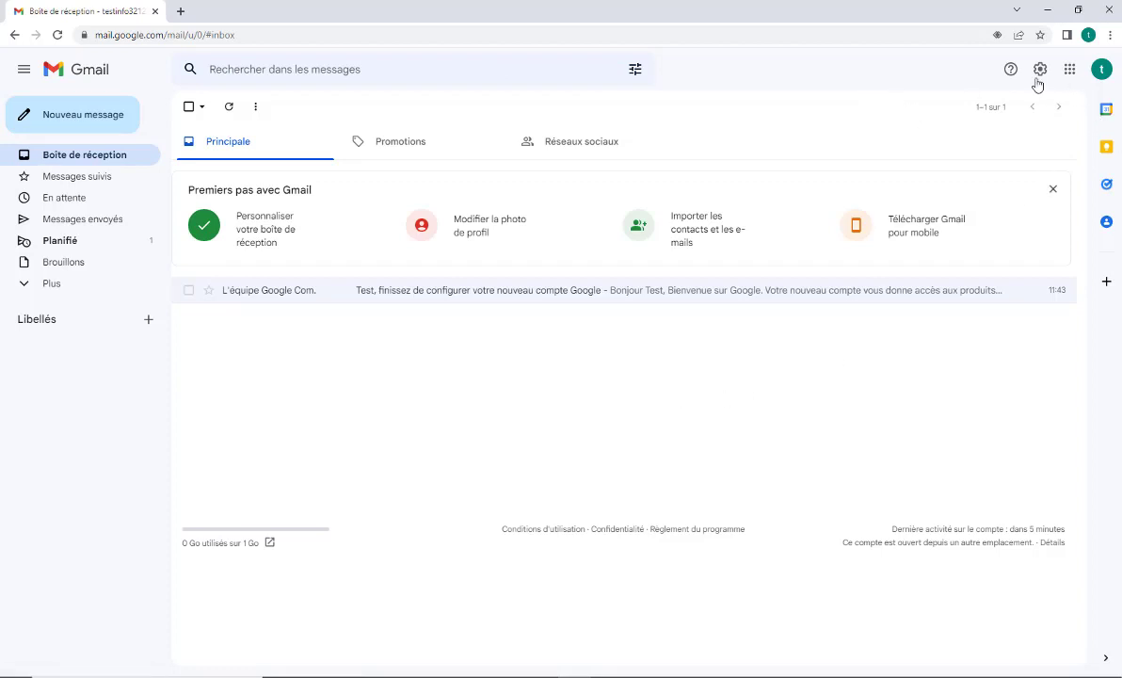
pyautogui.click(1101, 69)
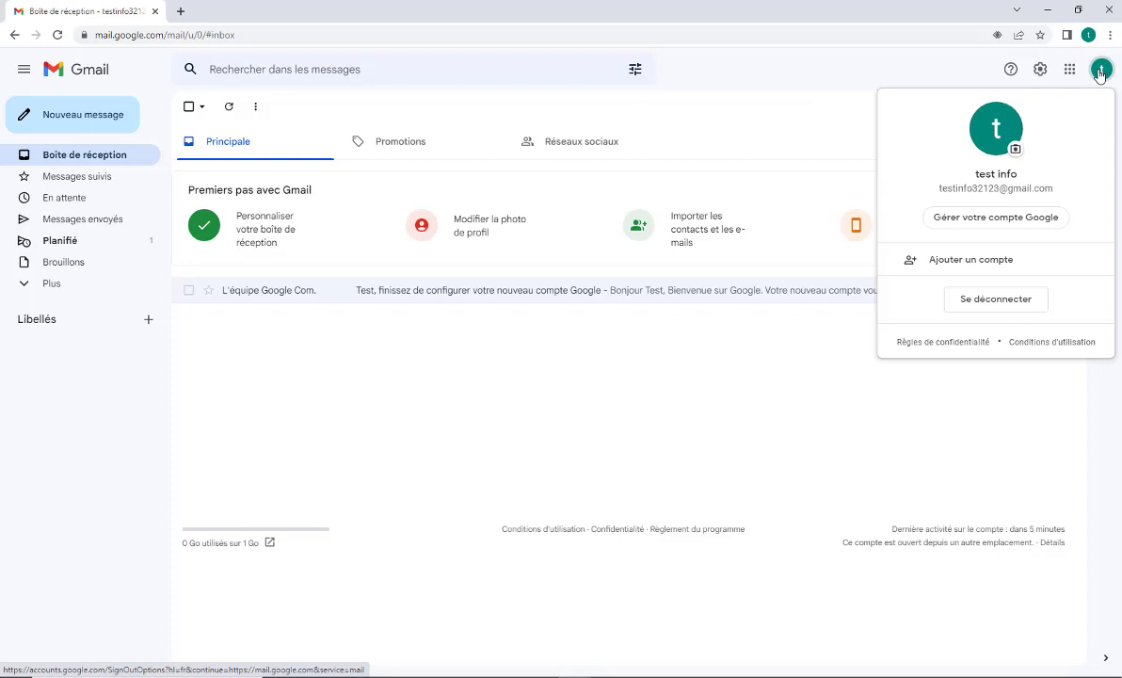
pyautogui.click(988, 260)
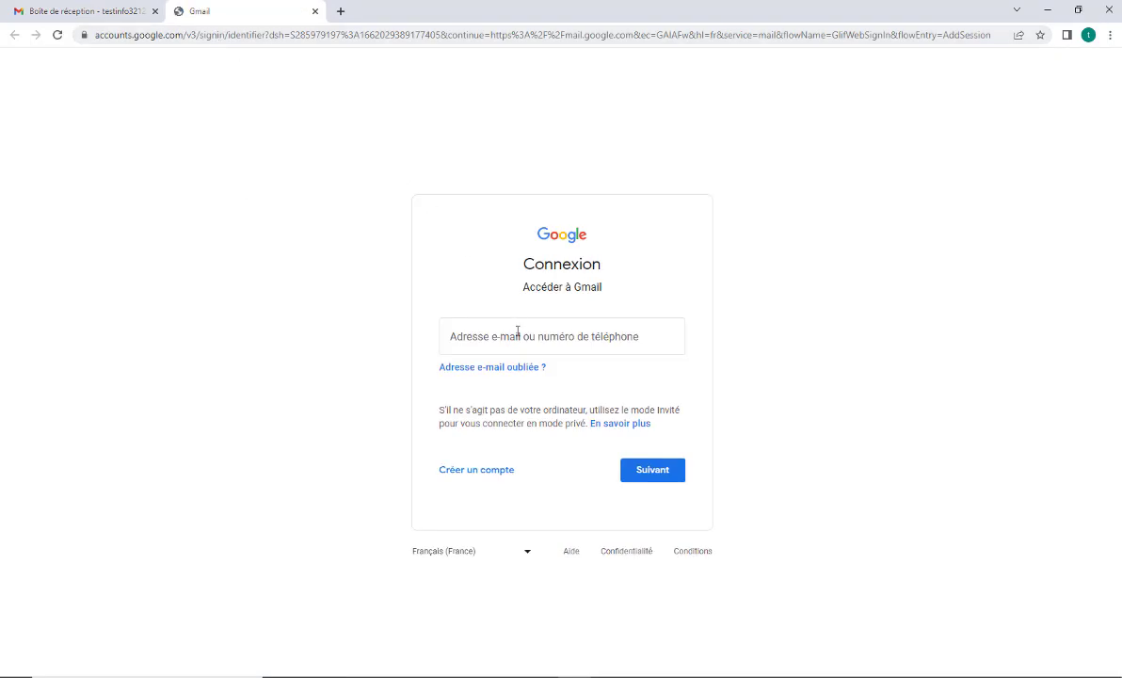
# Enter the second account's e-mail address on the Connexion page and submit it
pyautogui.click(518, 334)
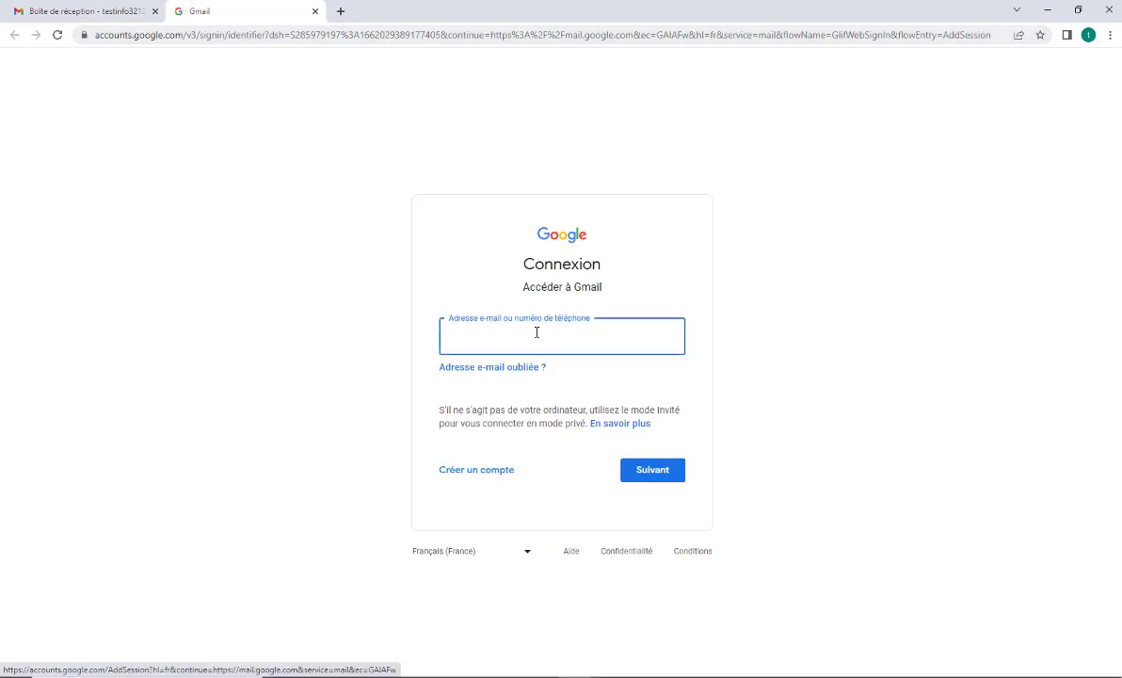
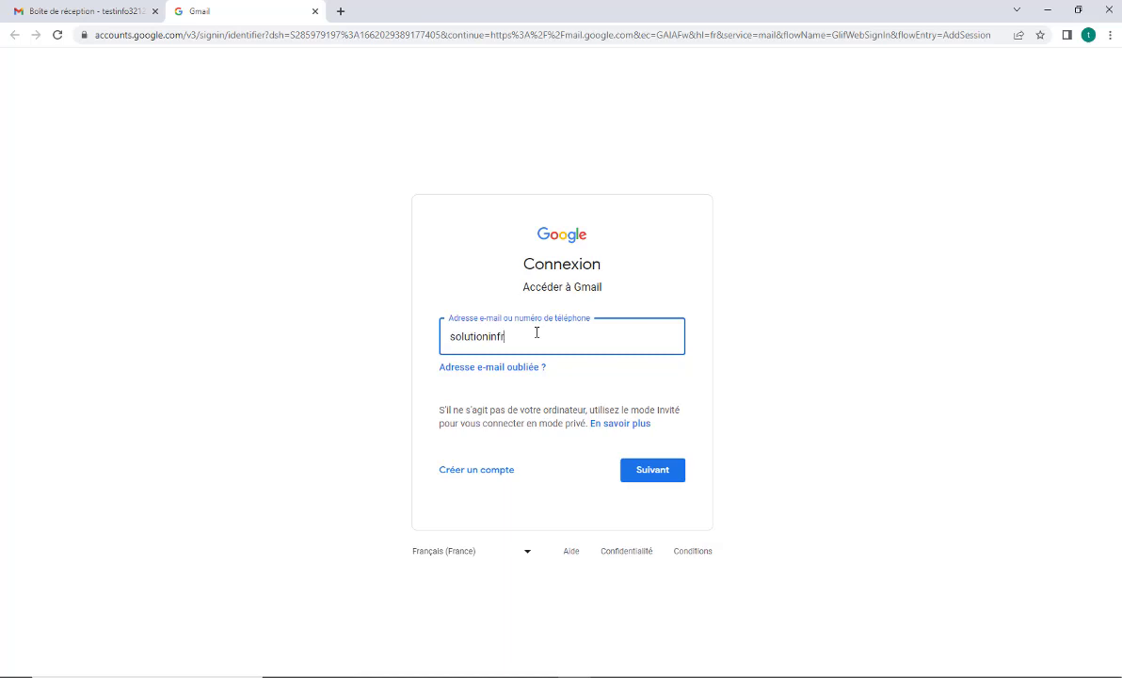
pyautogui.press('Tab')
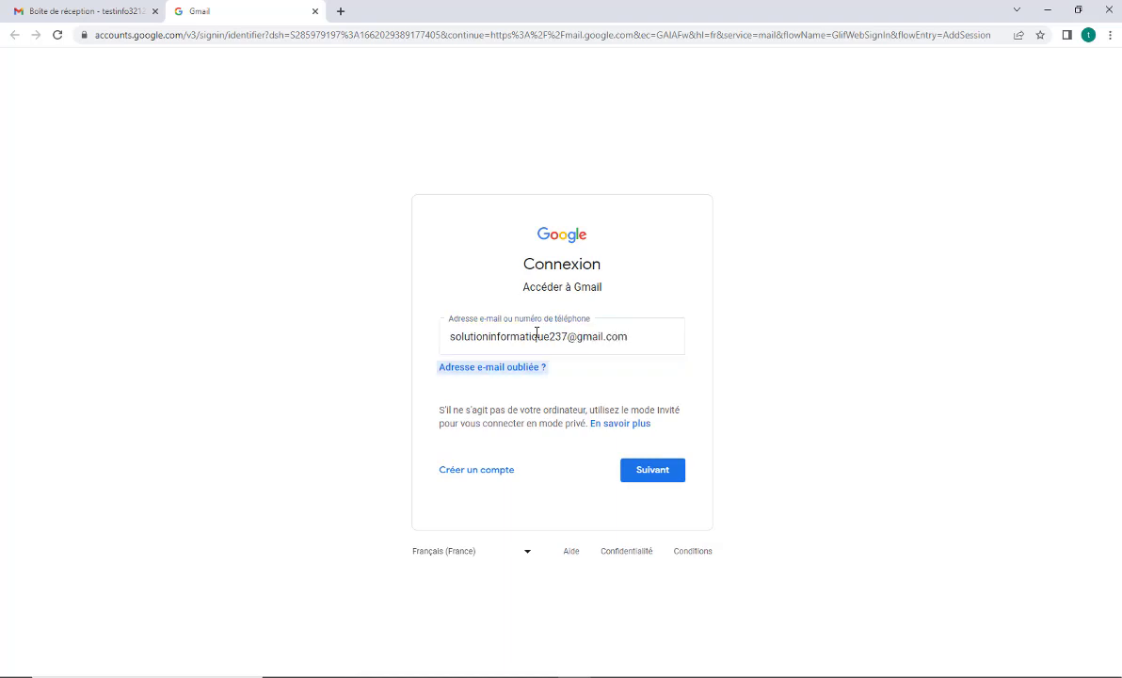
pyautogui.click(624, 470)
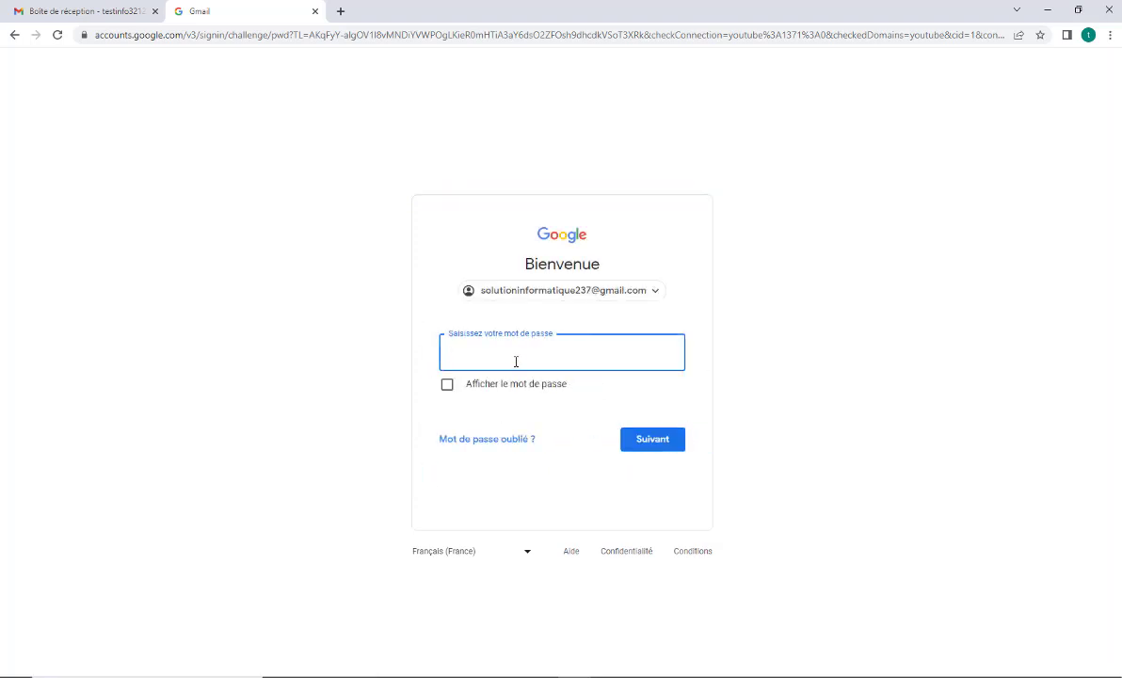
# Submit the account password, then retype it after it is rejected as incorrect
pyautogui.click(516, 362)
pyautogui.write('****')
pyautogui.click(641, 442)
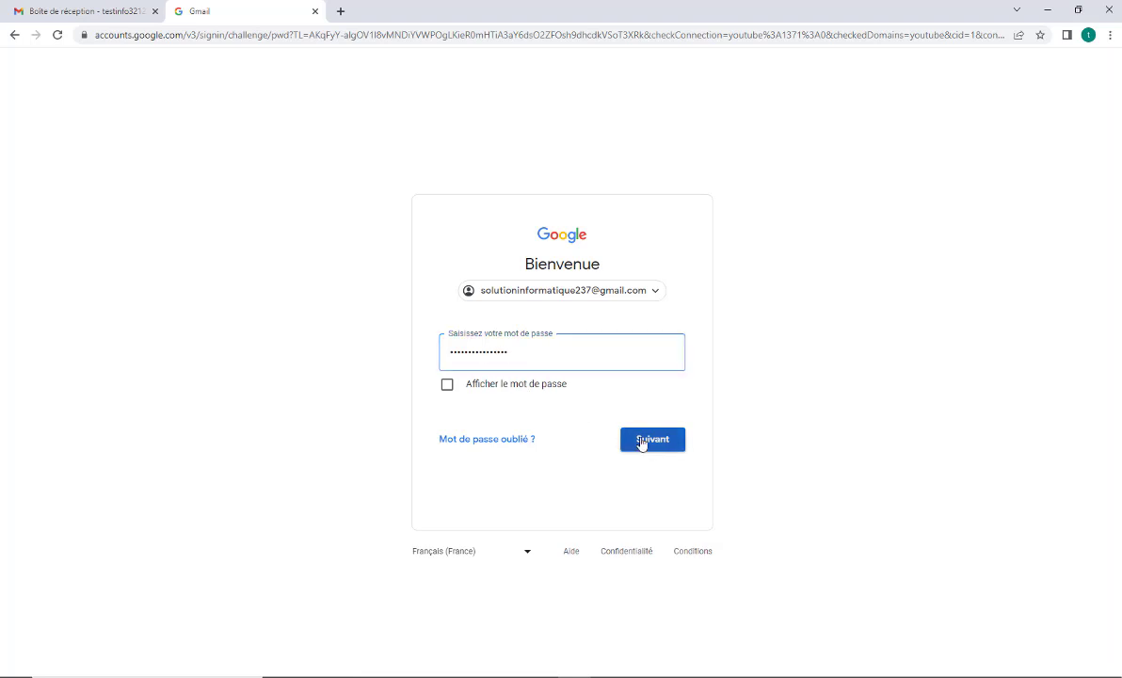
pyautogui.click(586, 352)
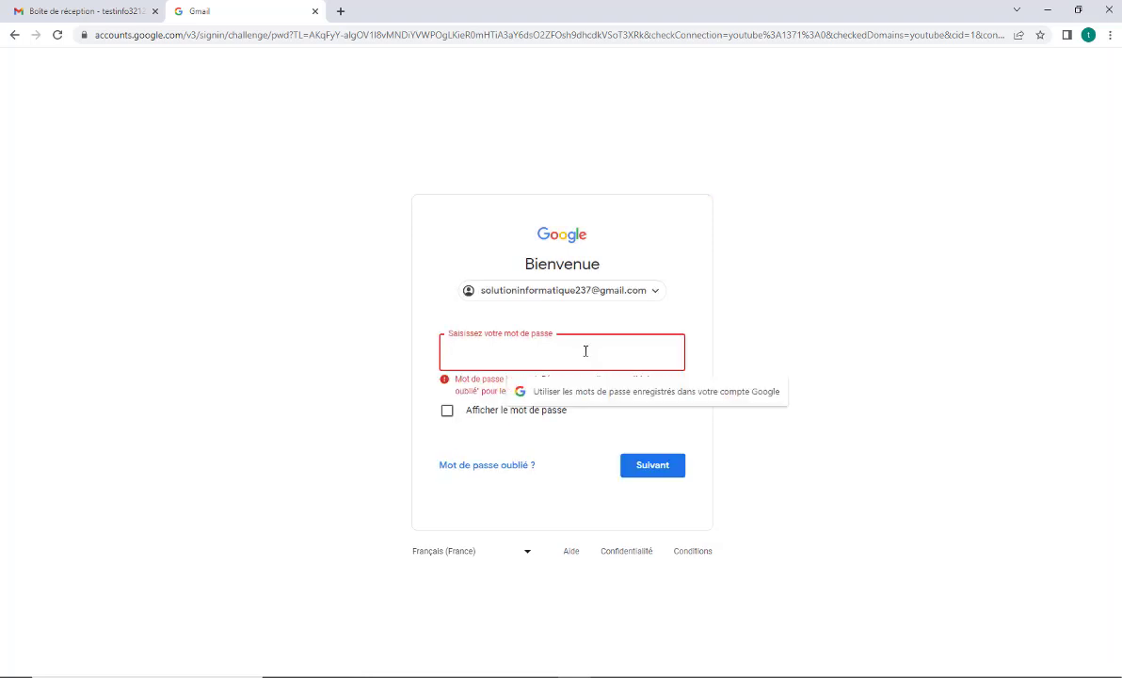
pyautogui.write('•••')
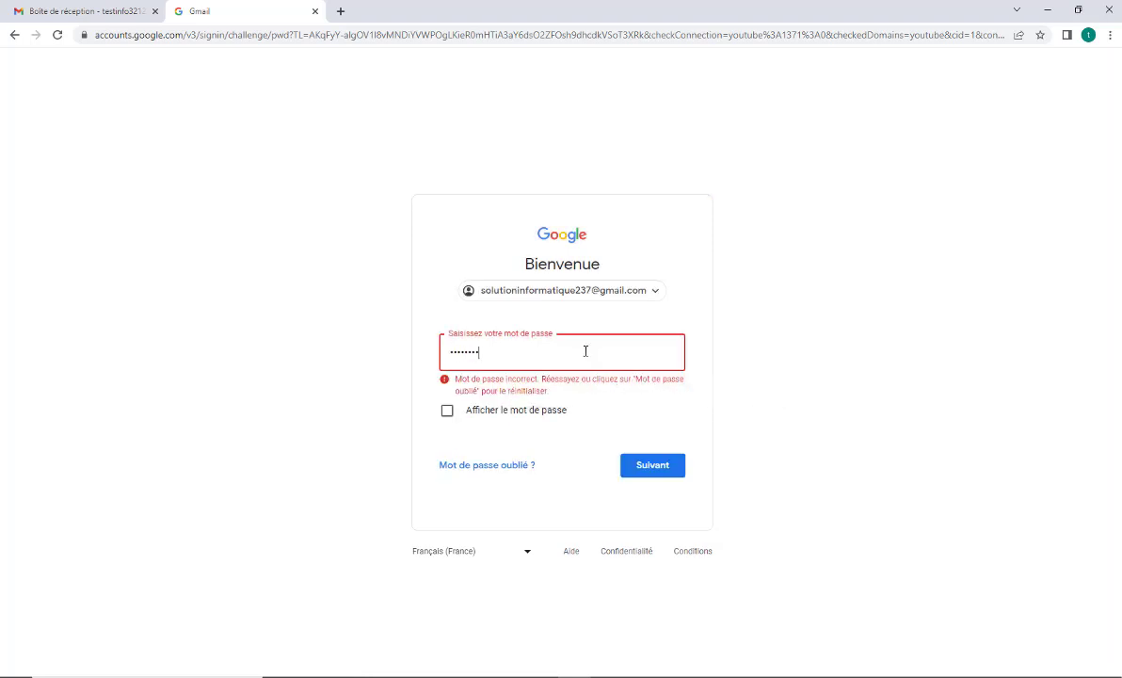
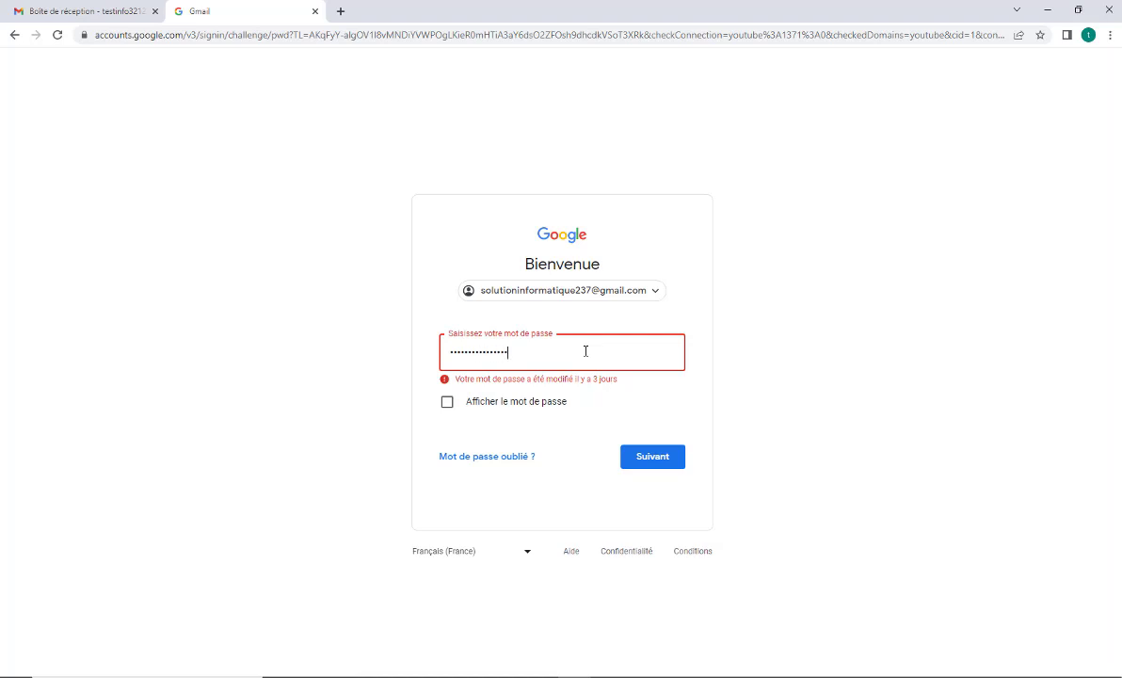
# Complete the second account's sign-in, answer Non merci to the Chrome profile offer, and return to the first tab
pyautogui.press('Return')
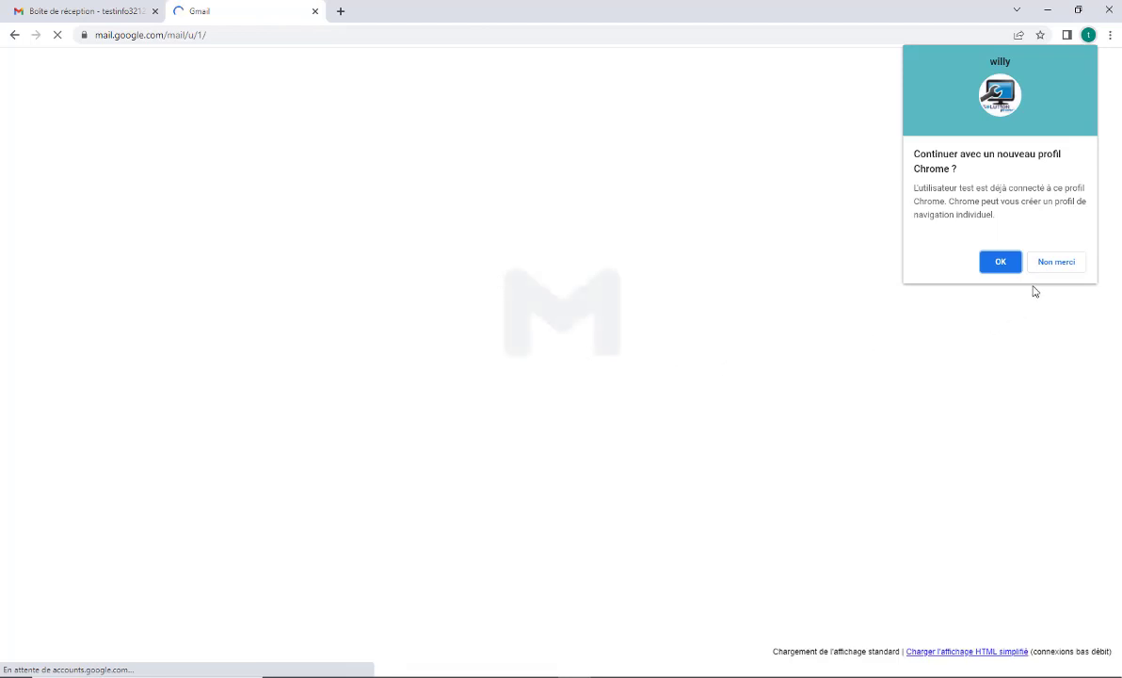
pyautogui.click(1055, 264)
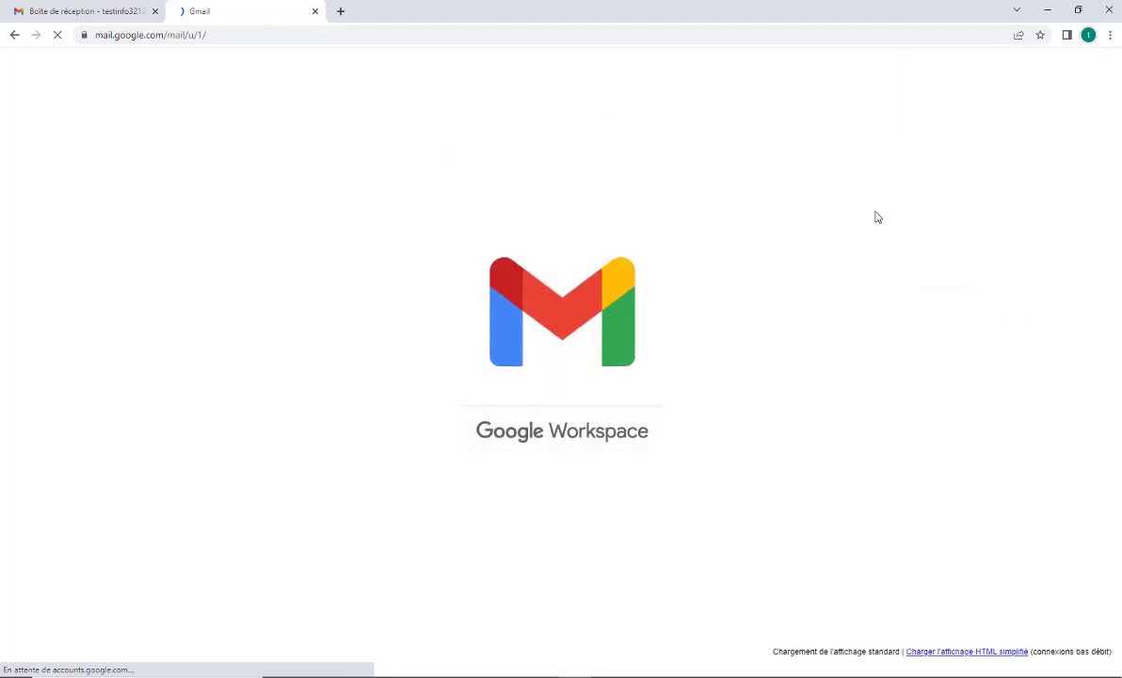
pyautogui.click(88, 17)
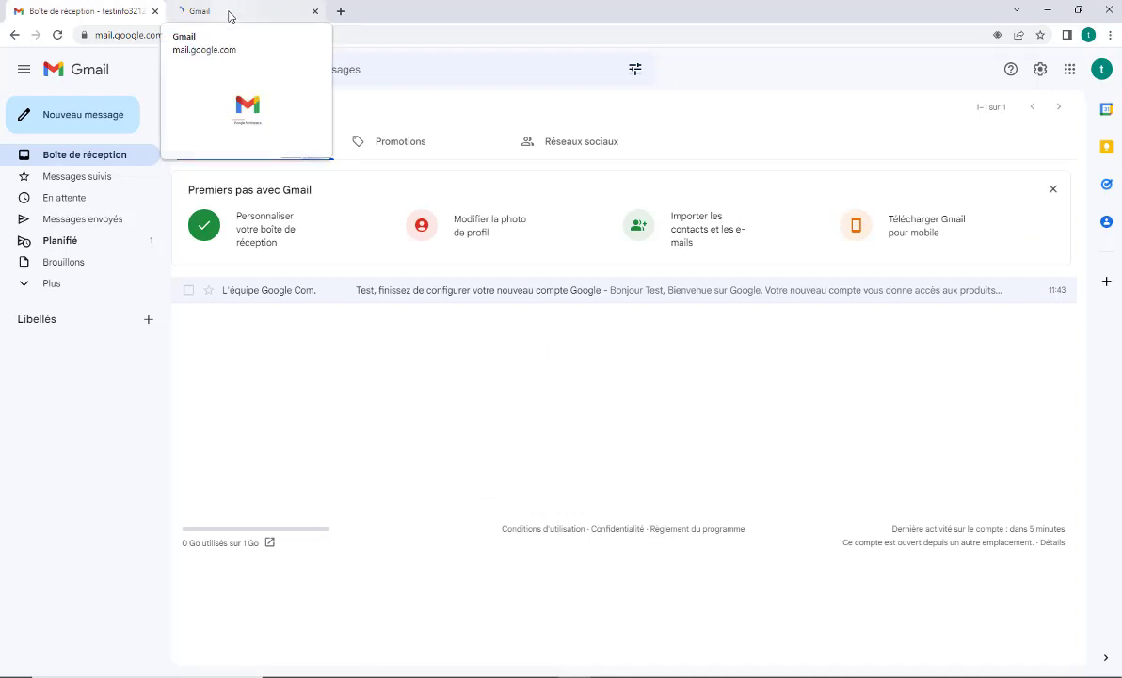
pyautogui.click(228, 17)
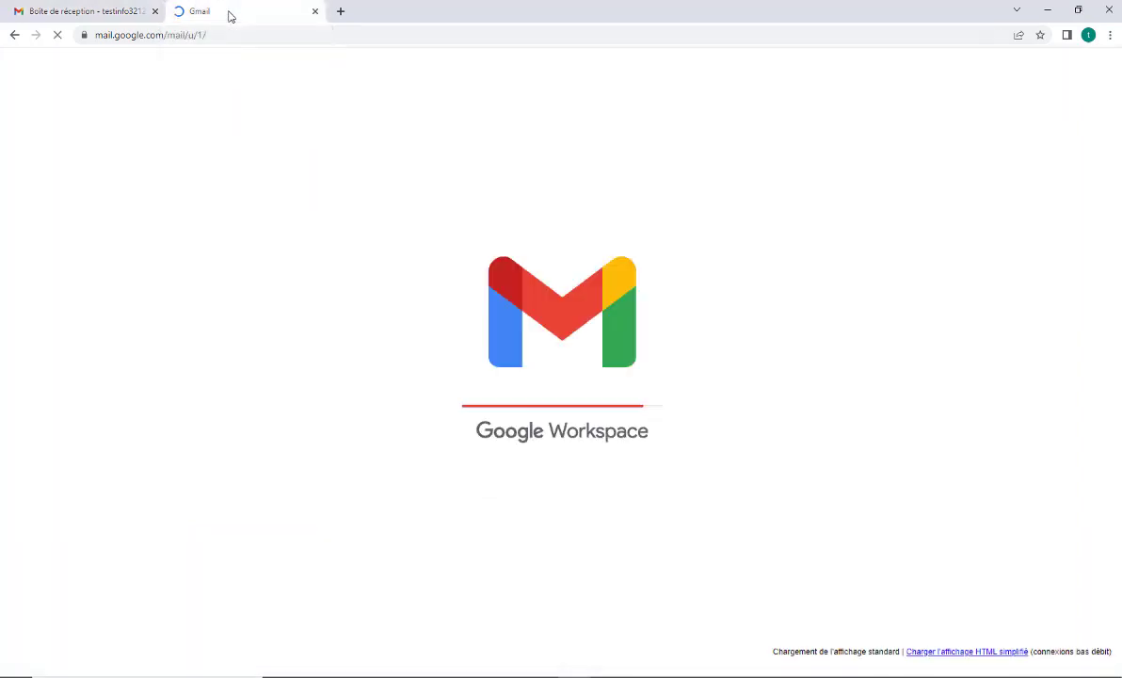
pyautogui.click(80, 12)
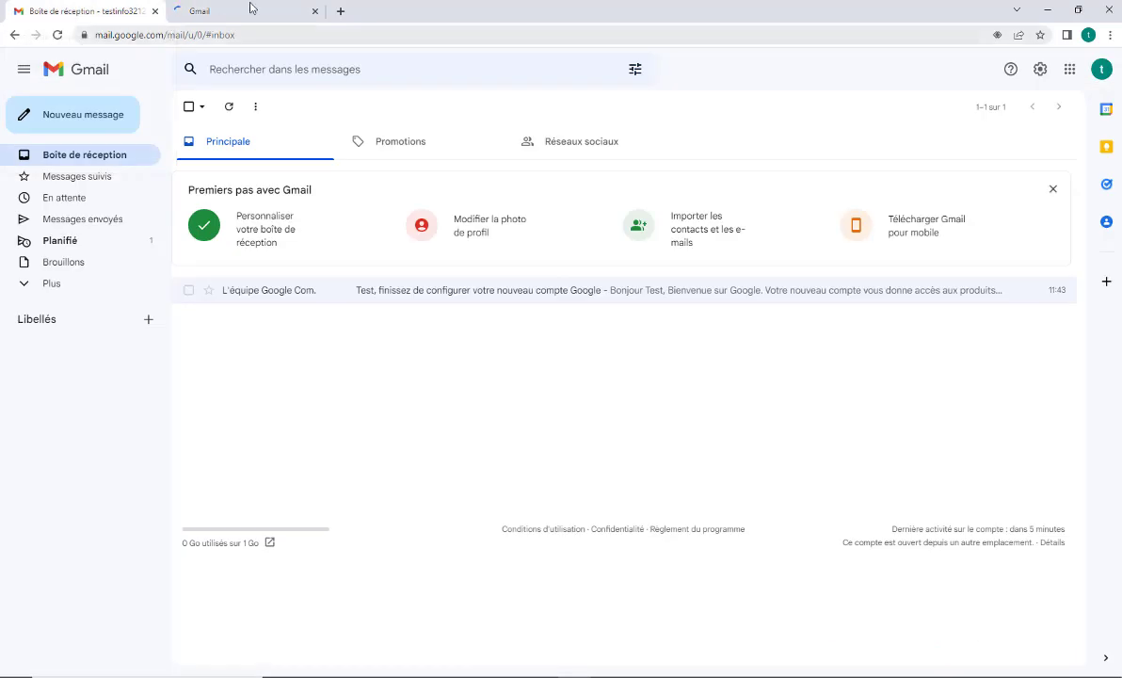
# Reply to 'test d'envoie' from the second account, then go back to the first account's tab
pyautogui.click(245, 10)
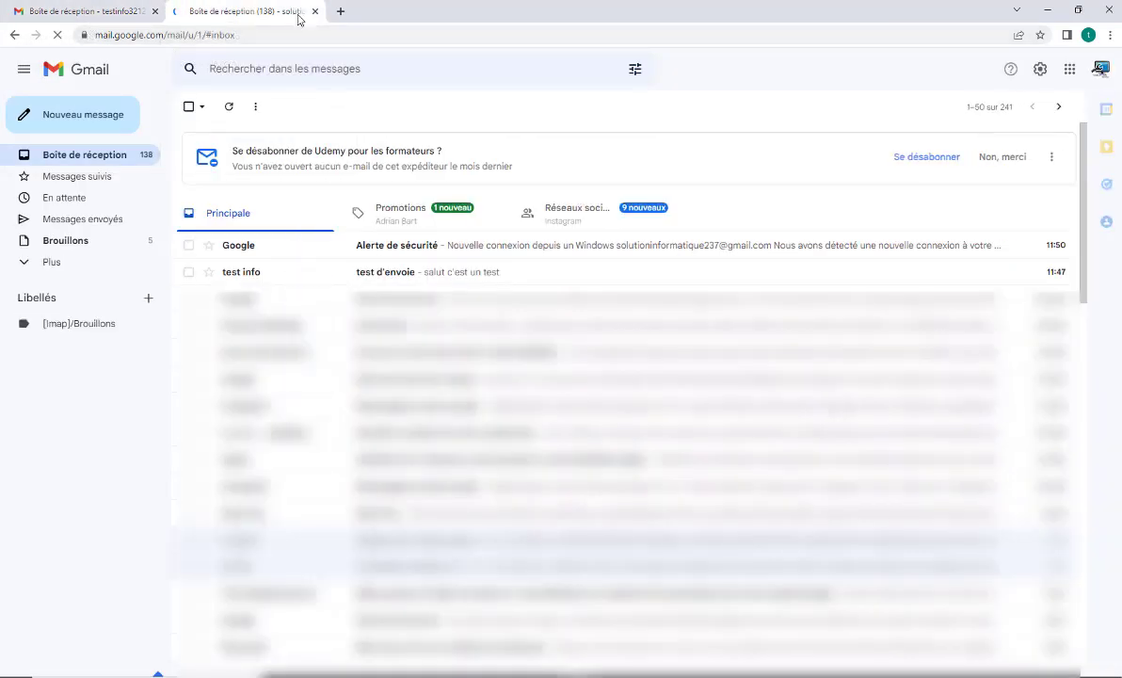
pyautogui.click(420, 272)
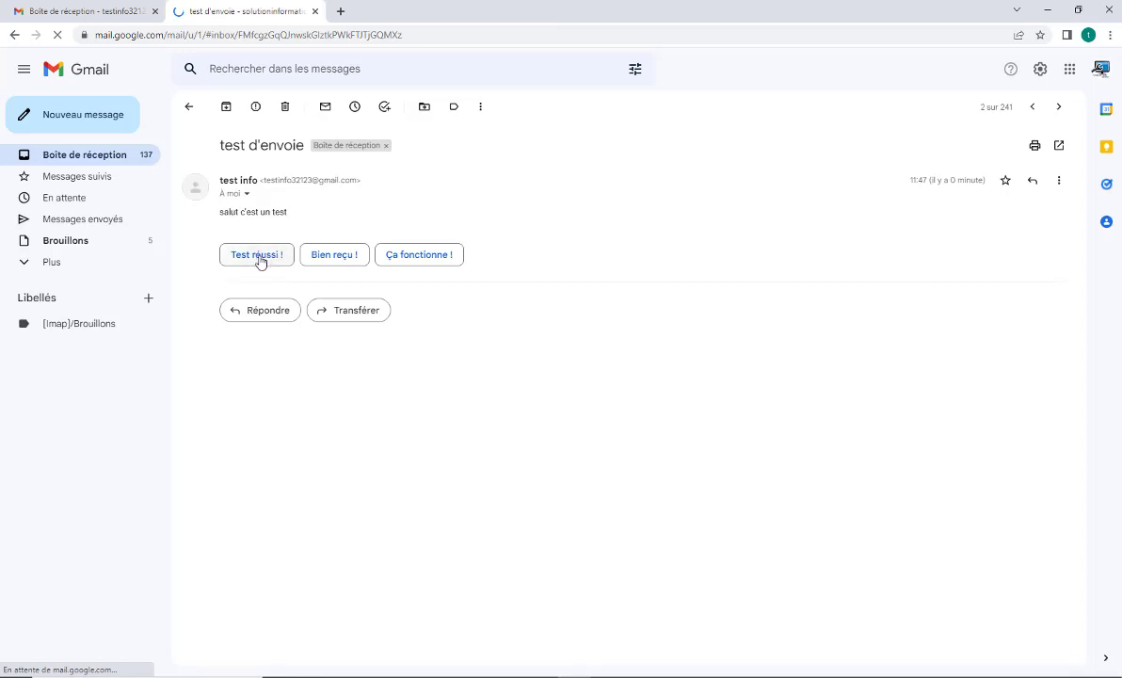
pyautogui.moveTo(327, 255); pyautogui.dragTo(321, 259)
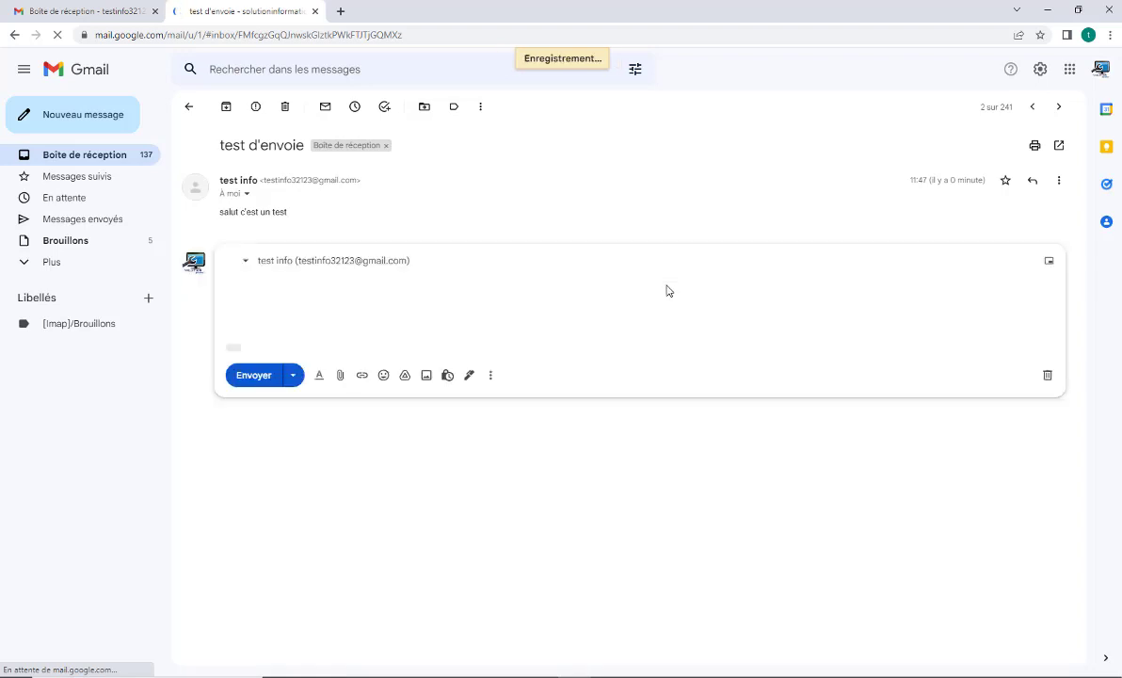
pyautogui.click(253, 376)
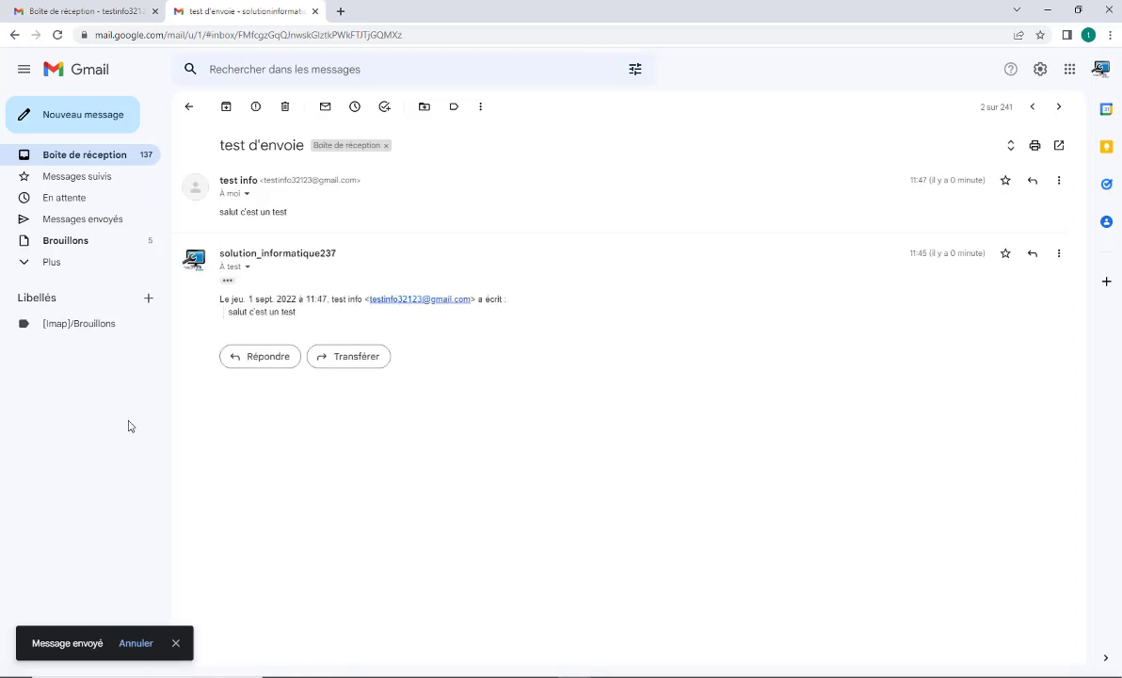
pyautogui.click(85, 17)
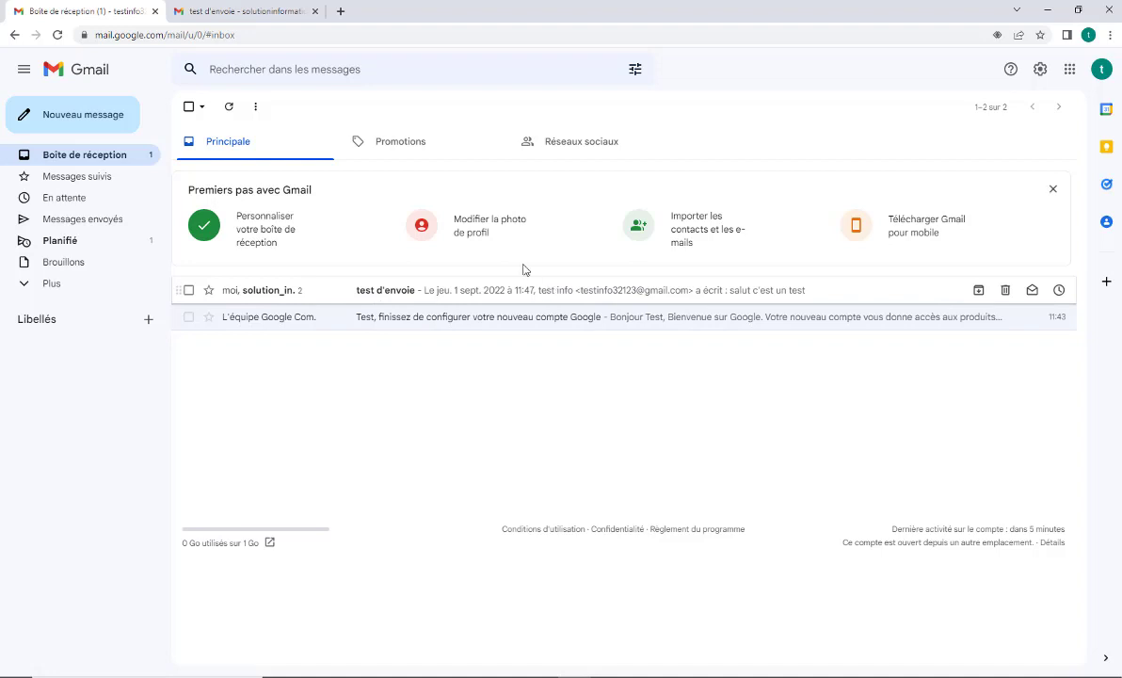
# Open 'test d'envoie' from the first inbox and mark it followed with Activer le suivi
pyautogui.click(91, 176)
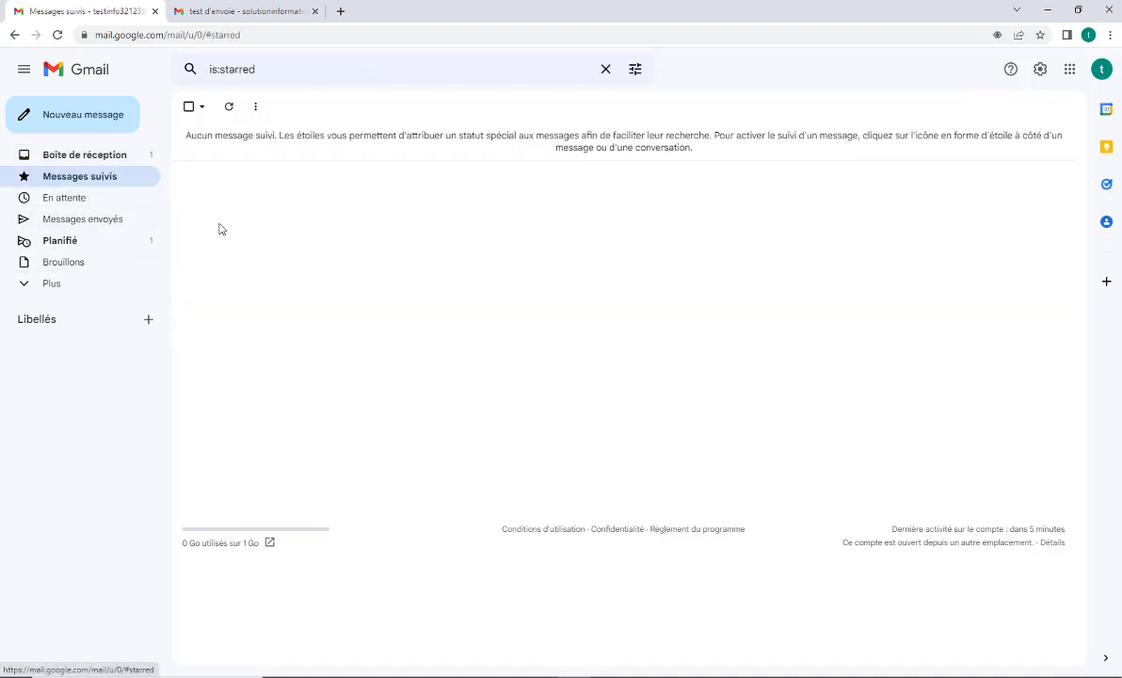
pyautogui.click(94, 156)
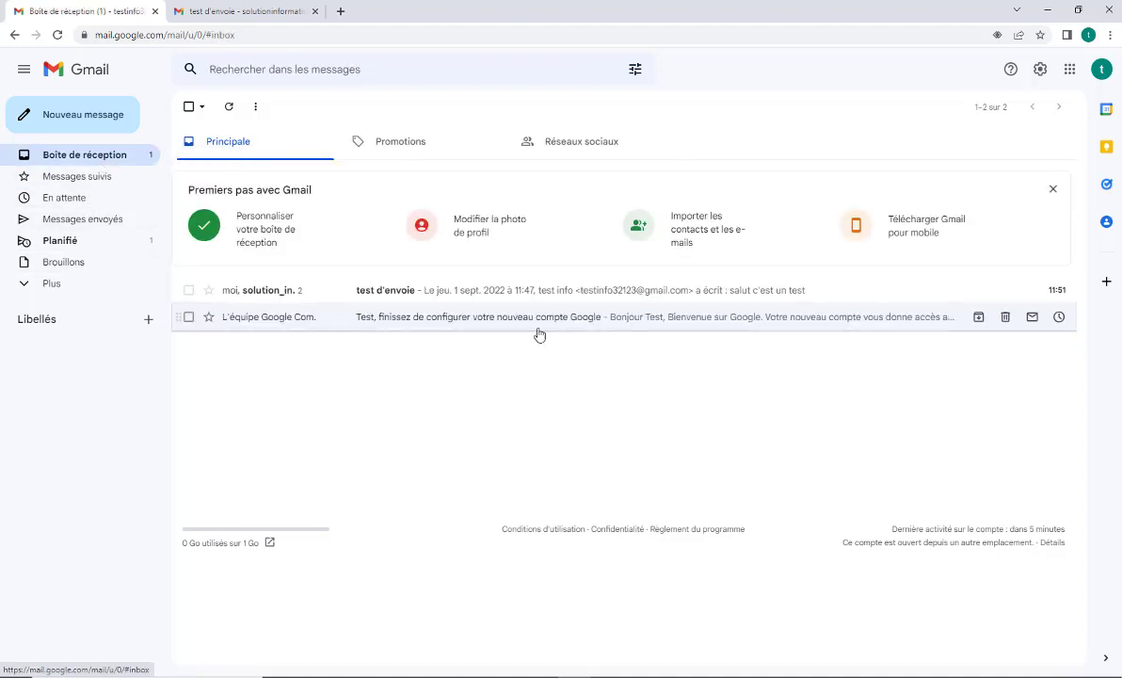
pyautogui.click(494, 289)
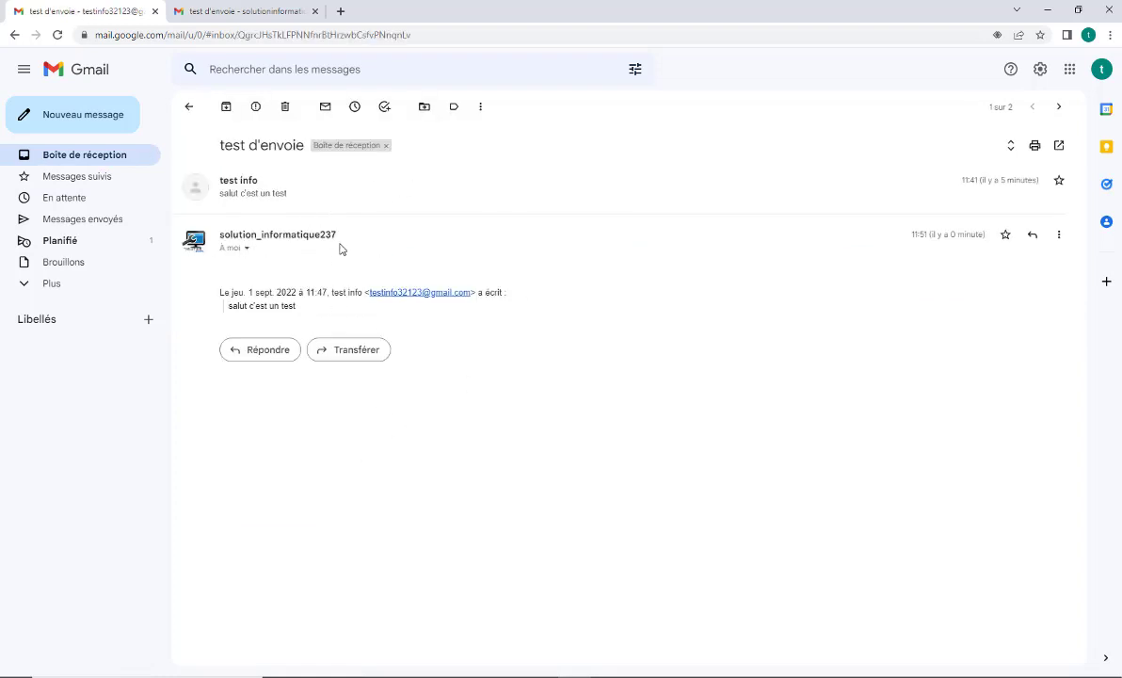
pyautogui.click(485, 113)
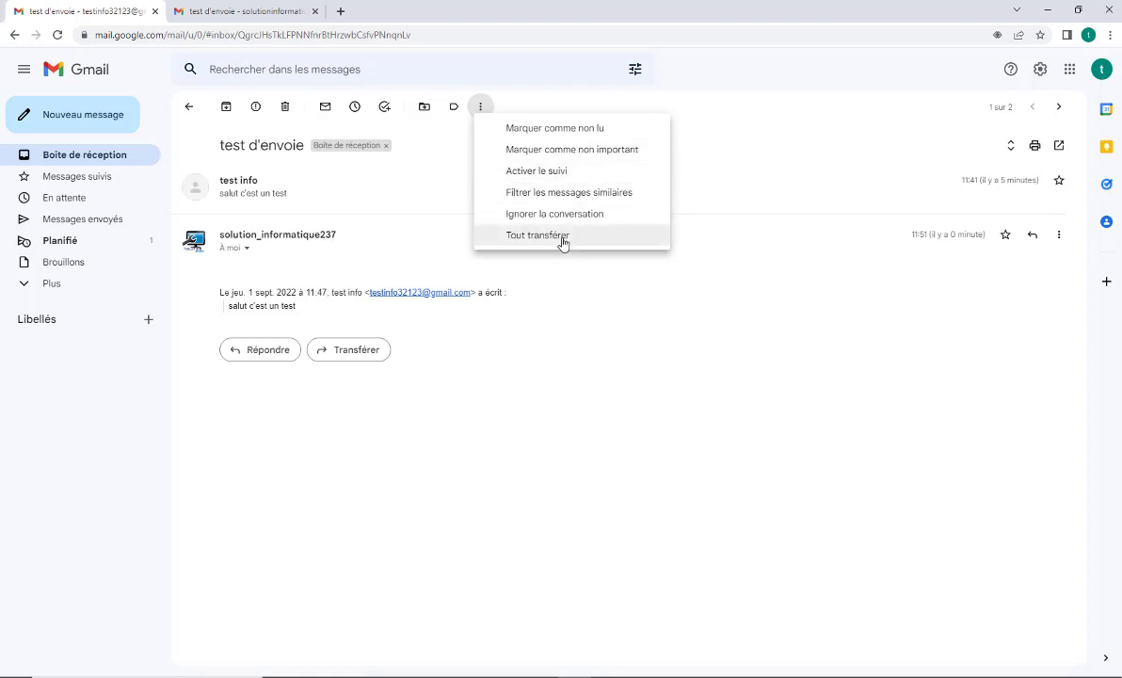
pyautogui.click(555, 173)
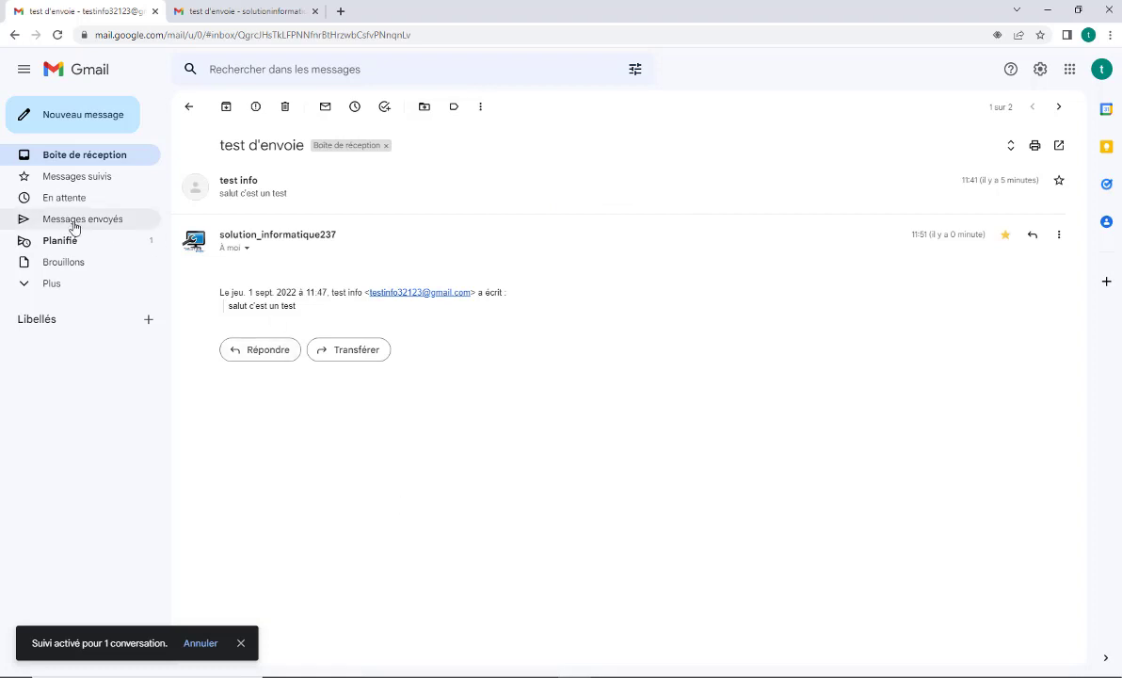
# Check that 'test d'envoie' is under Messages suivis, expand the extra folders, and return to Boîte de réception
pyautogui.click(98, 177)
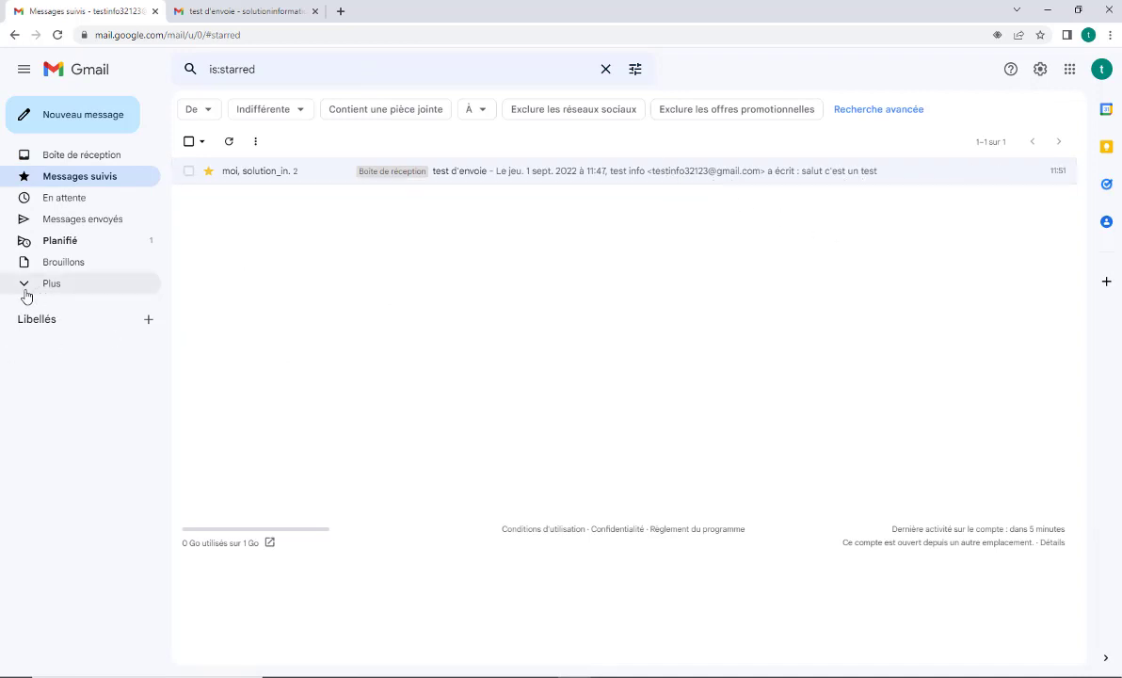
pyautogui.click(25, 287)
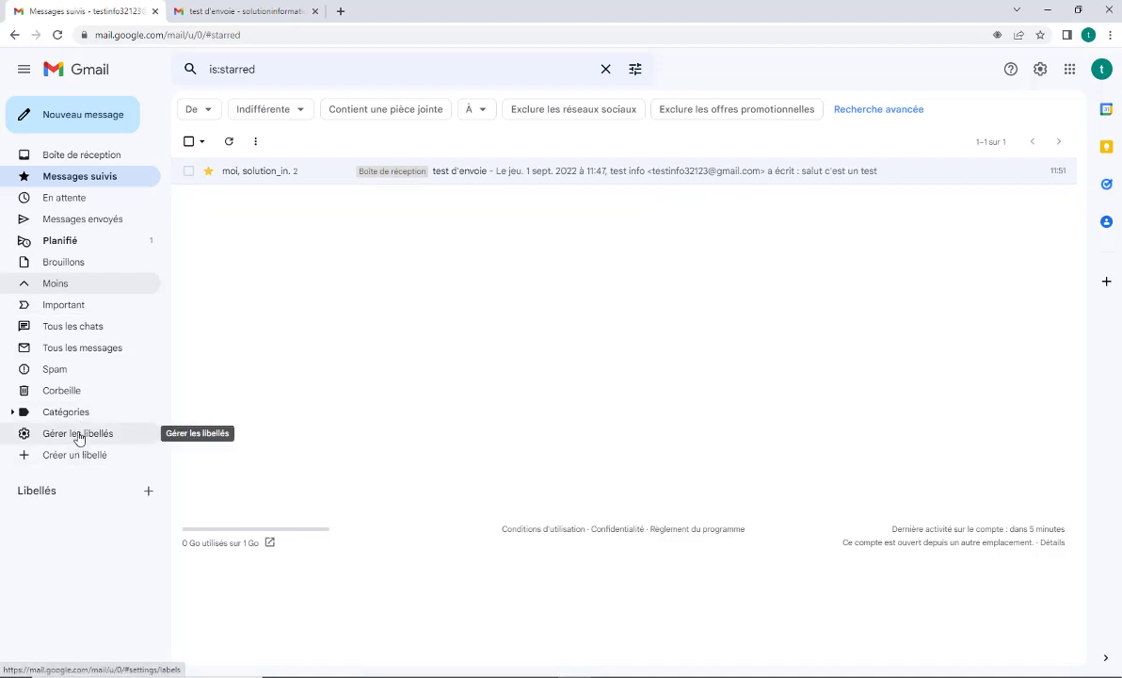
pyautogui.click(90, 158)
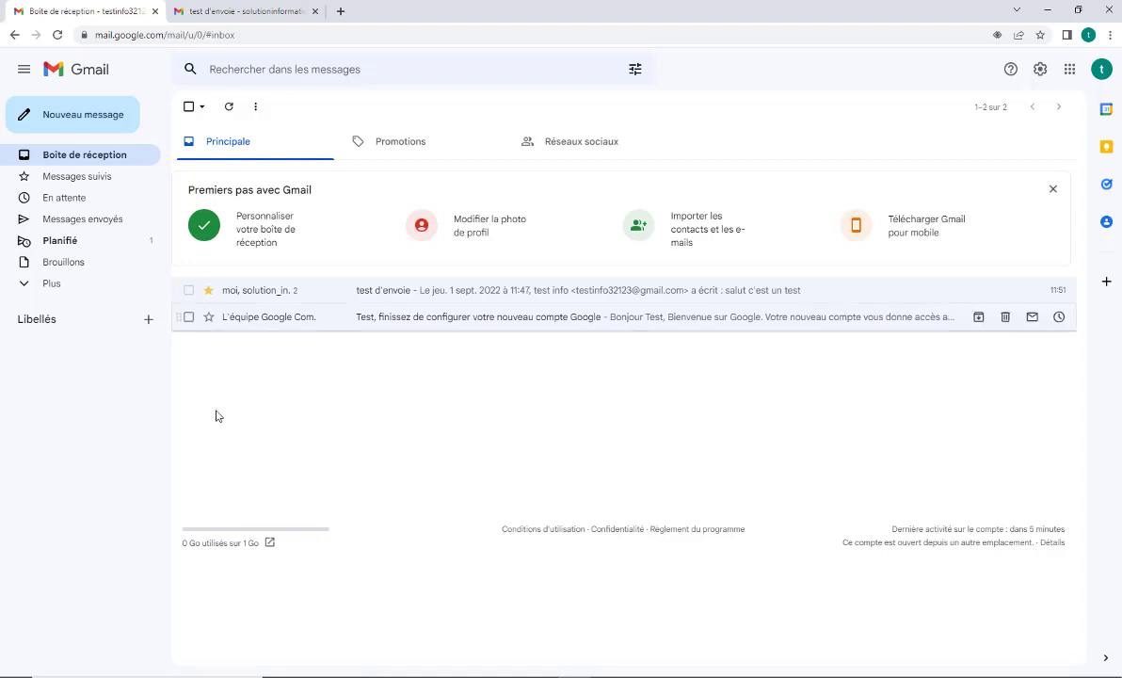
# Address a new message to the second account with subject 'document important' and body 'ci joint un document important'
pyautogui.click(77, 117)
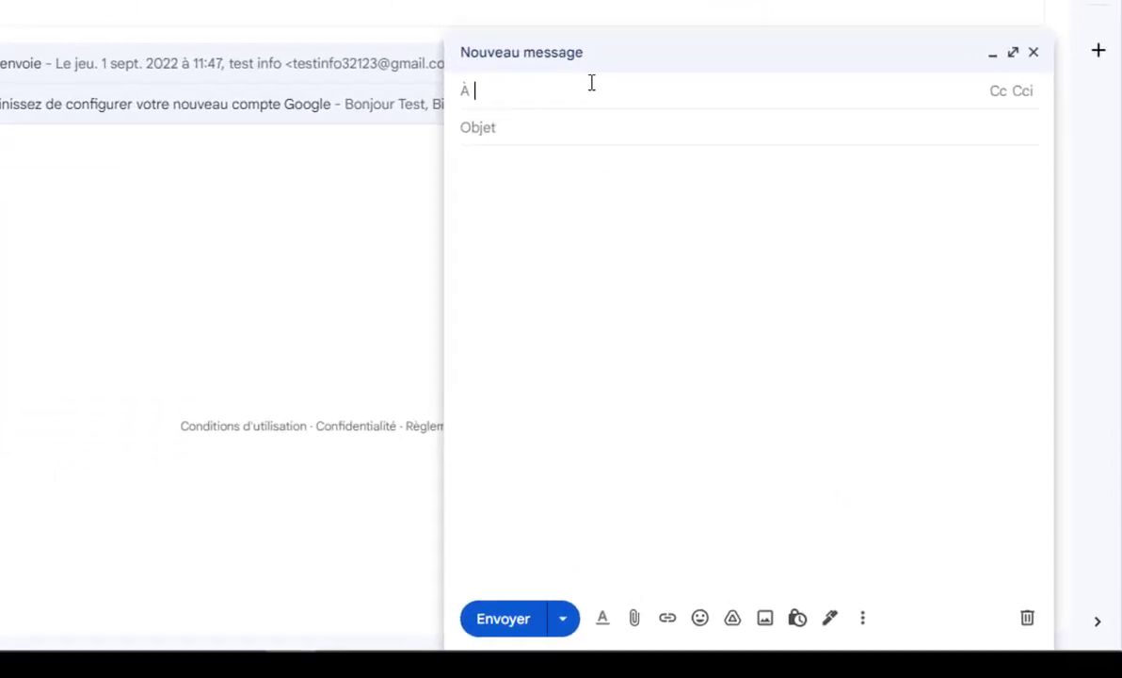
pyautogui.write('sol')
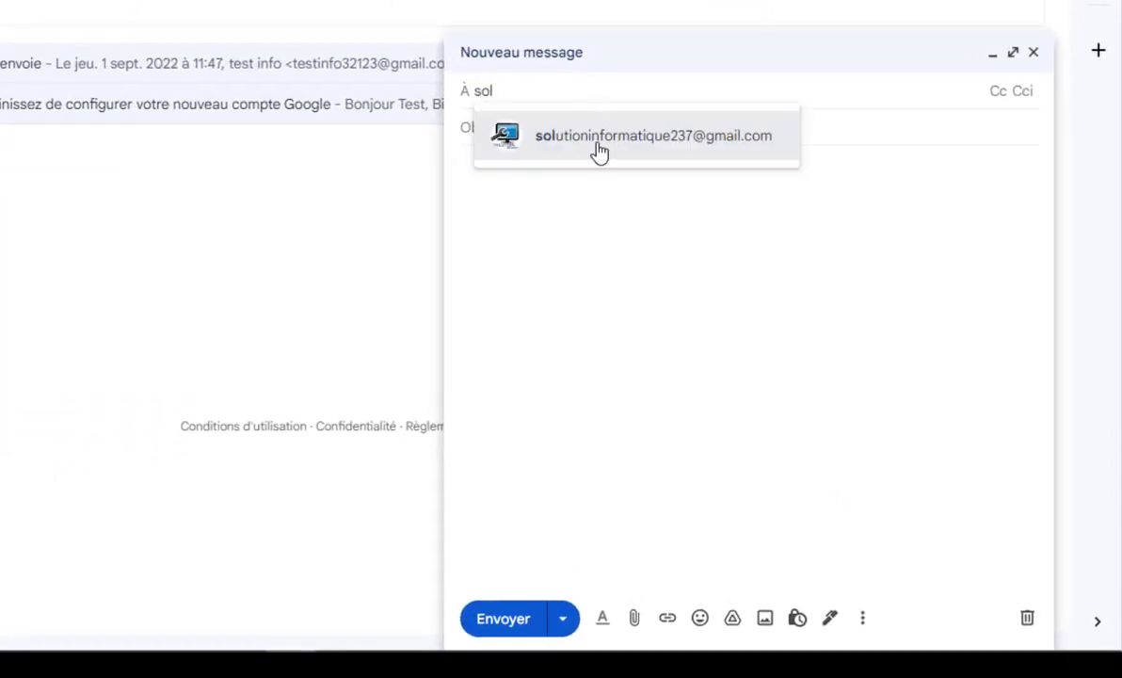
pyautogui.click(598, 151)
pyautogui.click(569, 129)
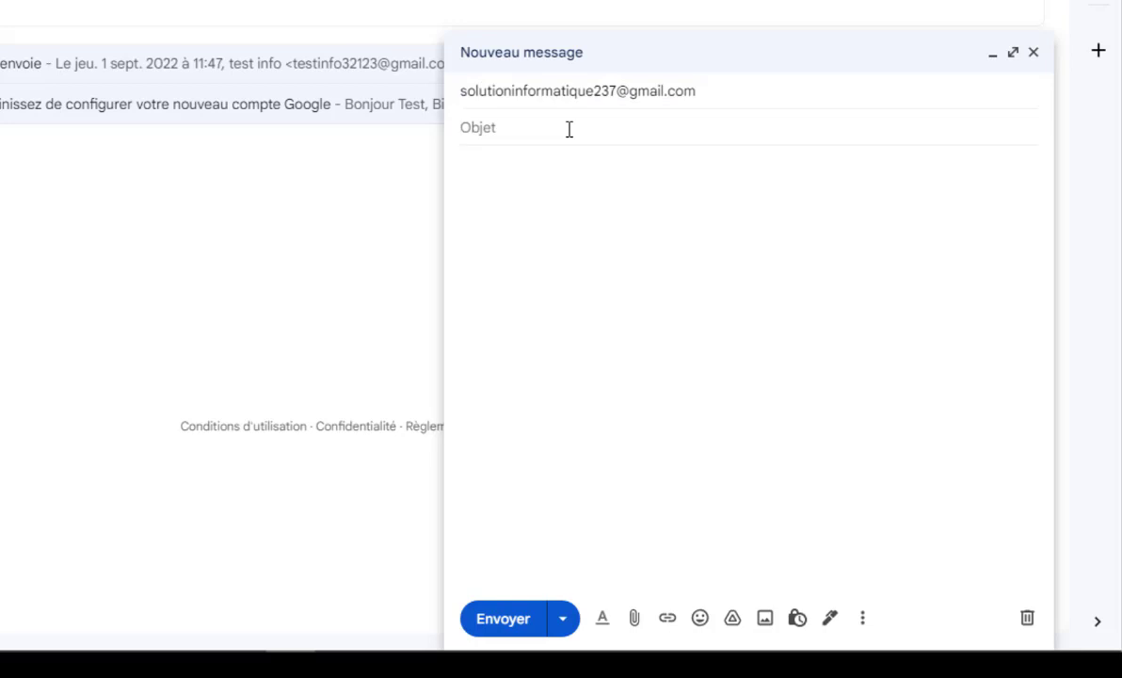
pyautogui.write('document important')
pyautogui.click(577, 210)
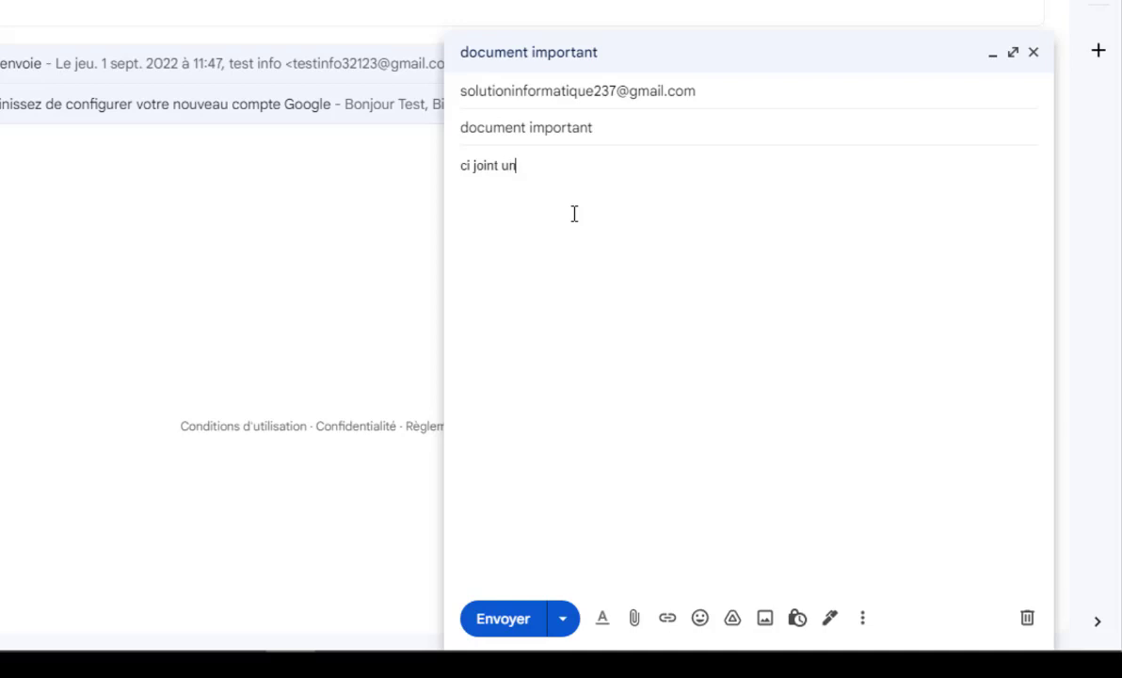
pyautogui.write('cument impo')
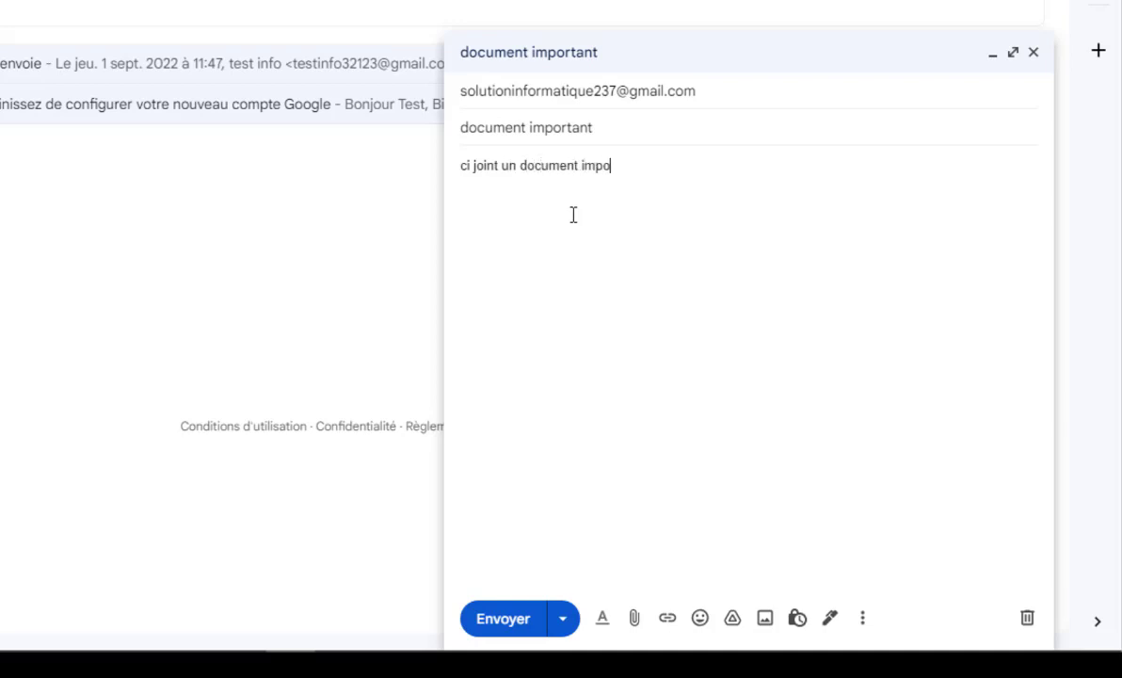
pyautogui.write('rtant')
pyautogui.click(566, 217)
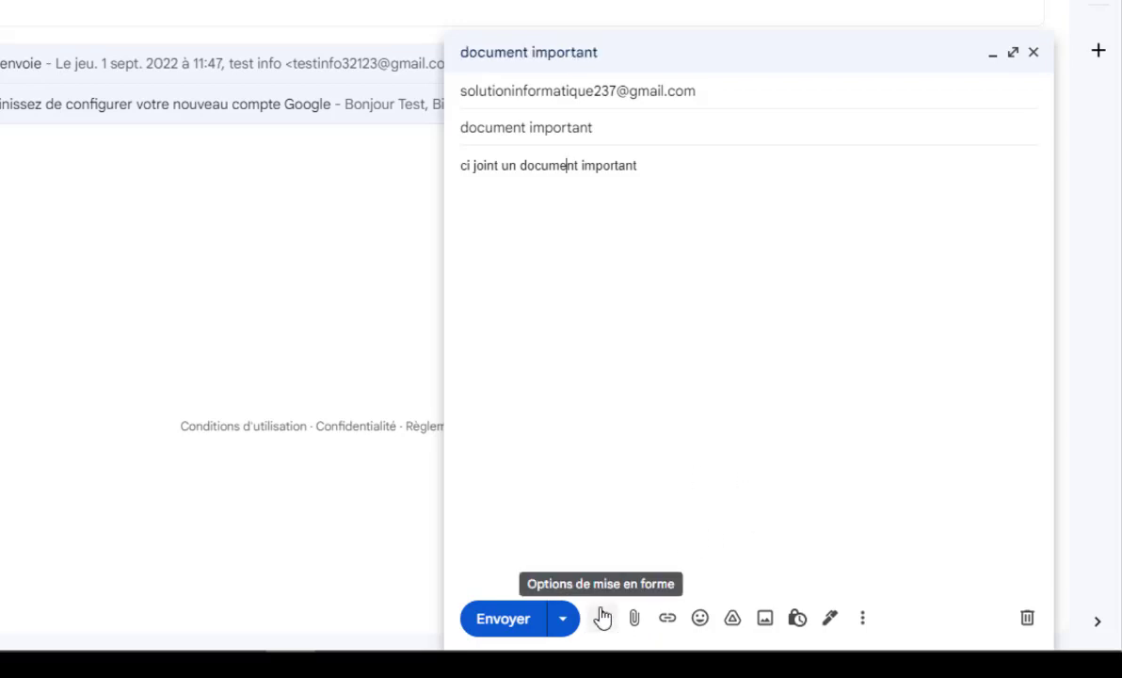
# Make the body line 'ci joint un document important' bold and italic
pyautogui.hotkey('ctrl', 'a')
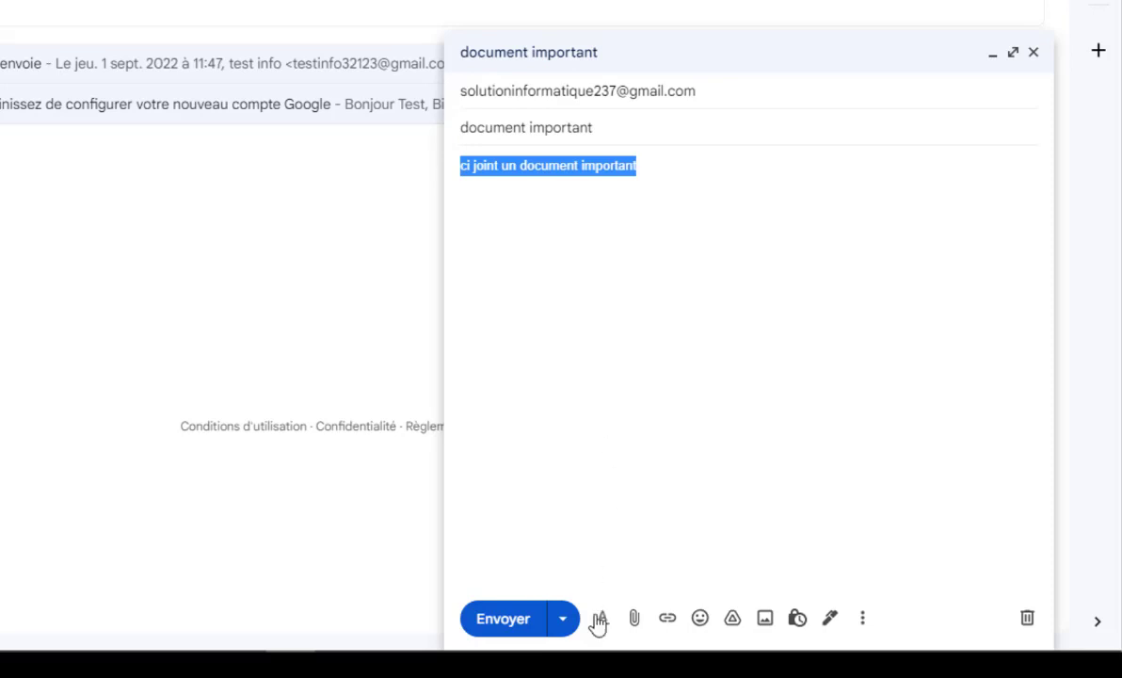
pyautogui.click(601, 624)
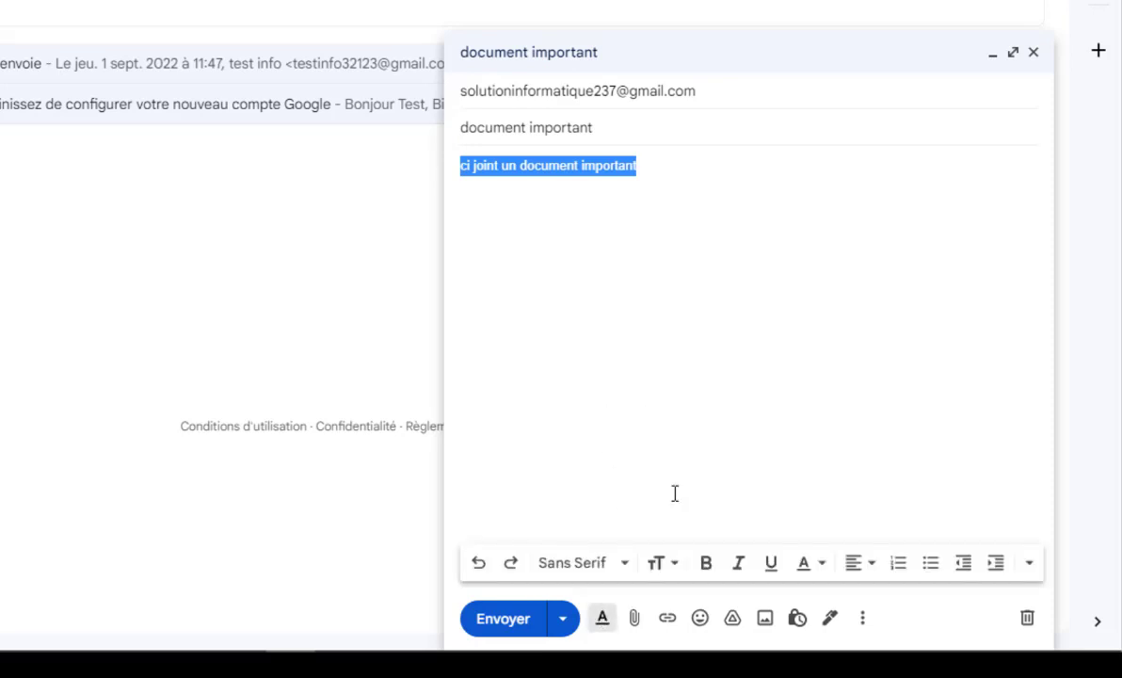
pyautogui.click(706, 568)
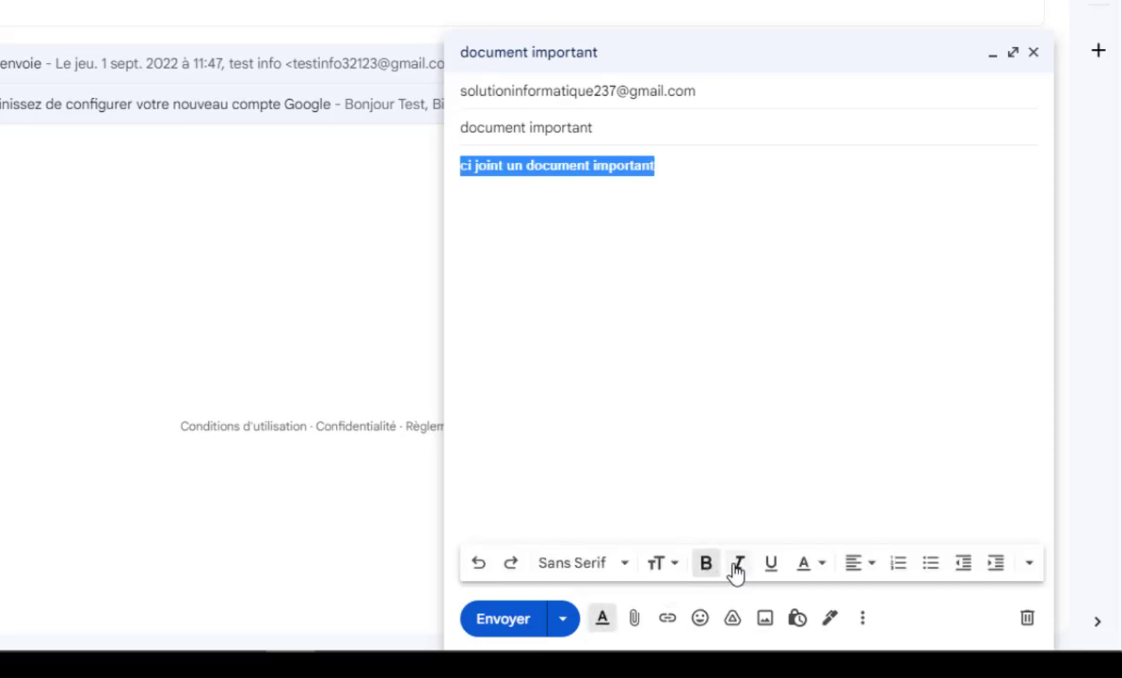
pyautogui.click(737, 568)
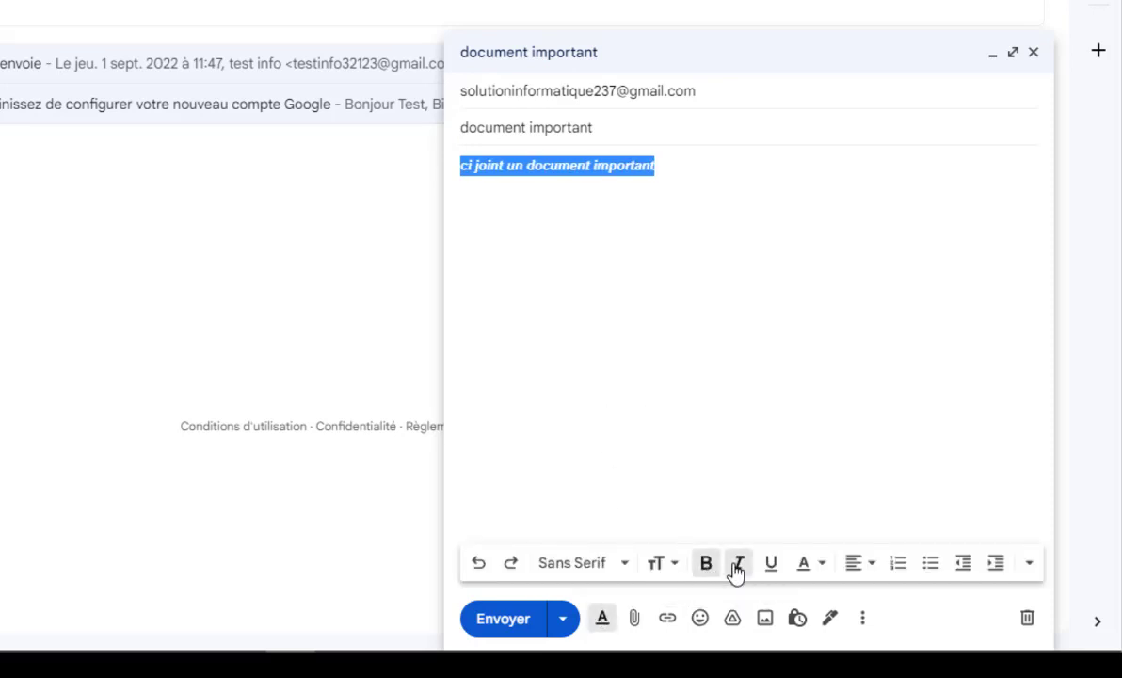
pyautogui.click(692, 313)
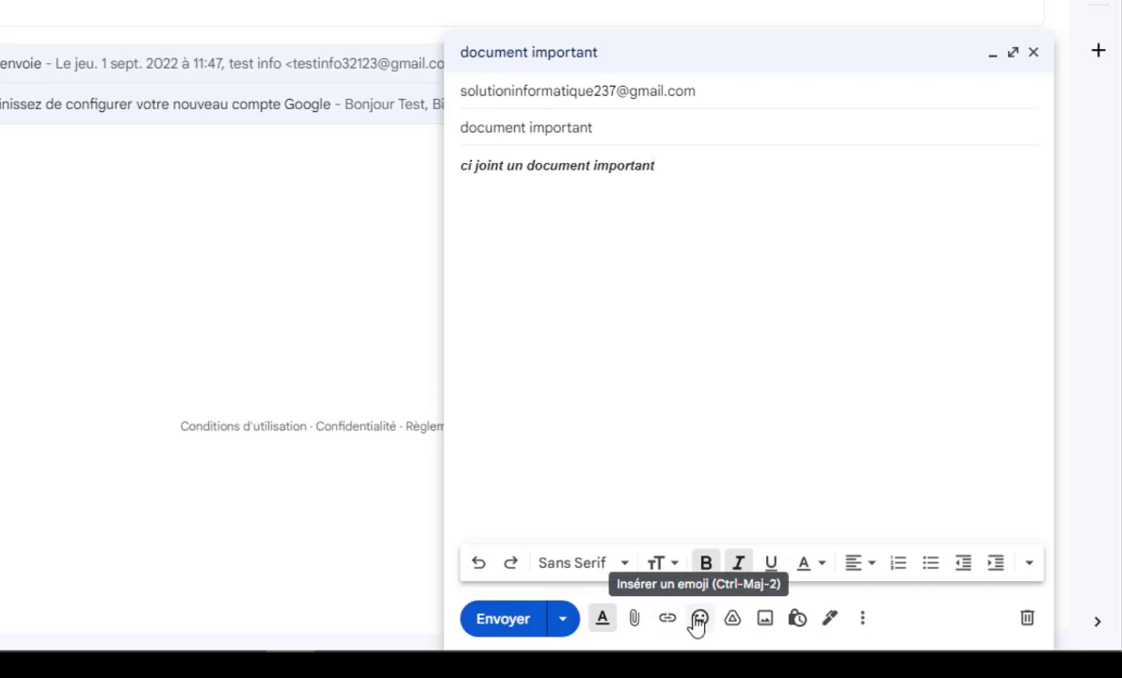
# Add a 😁 emoji after 'important' and dismiss the extra options menu unchanged
pyautogui.click(698, 619)
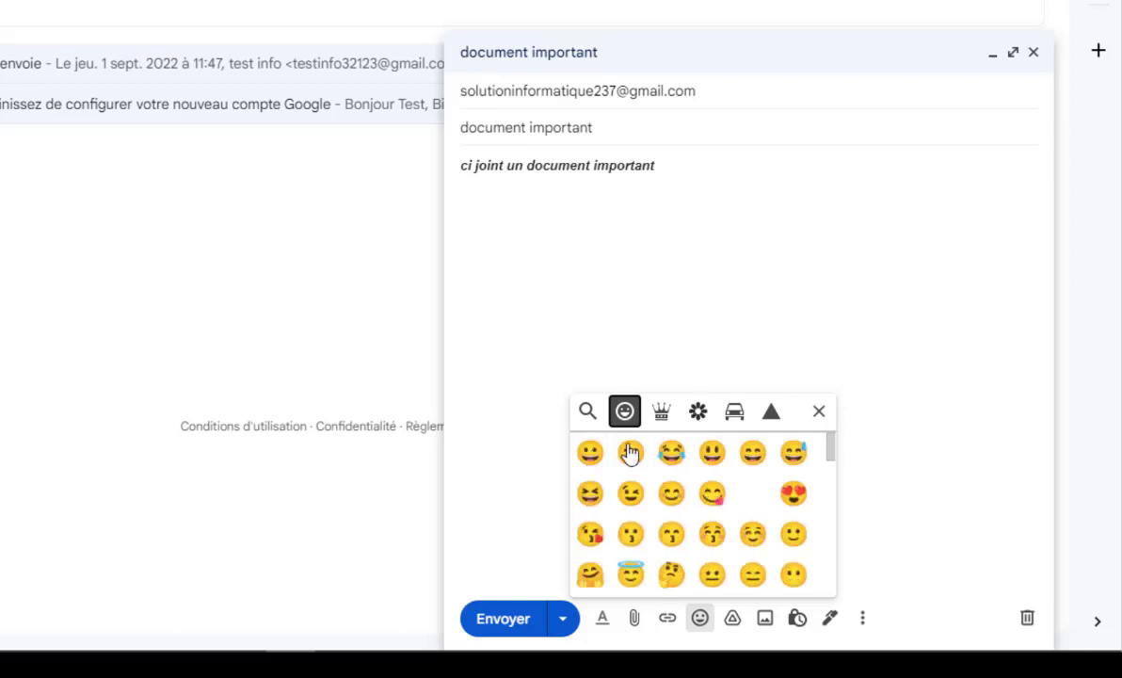
pyautogui.click(629, 455)
pyautogui.click(716, 323)
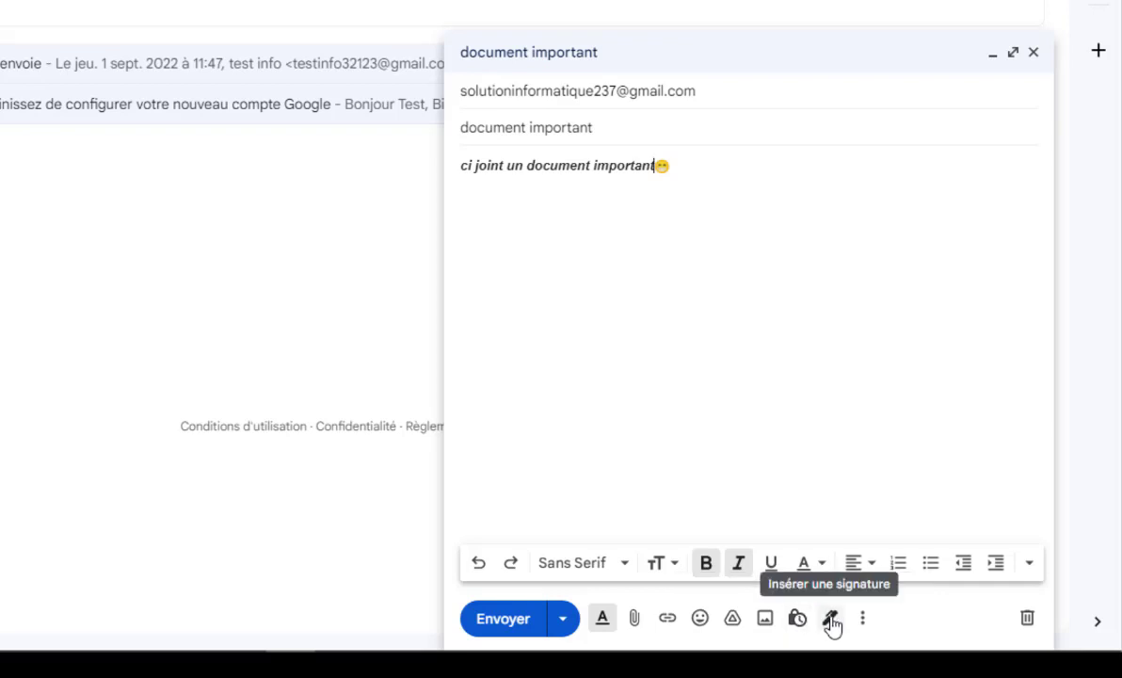
pyautogui.click(863, 619)
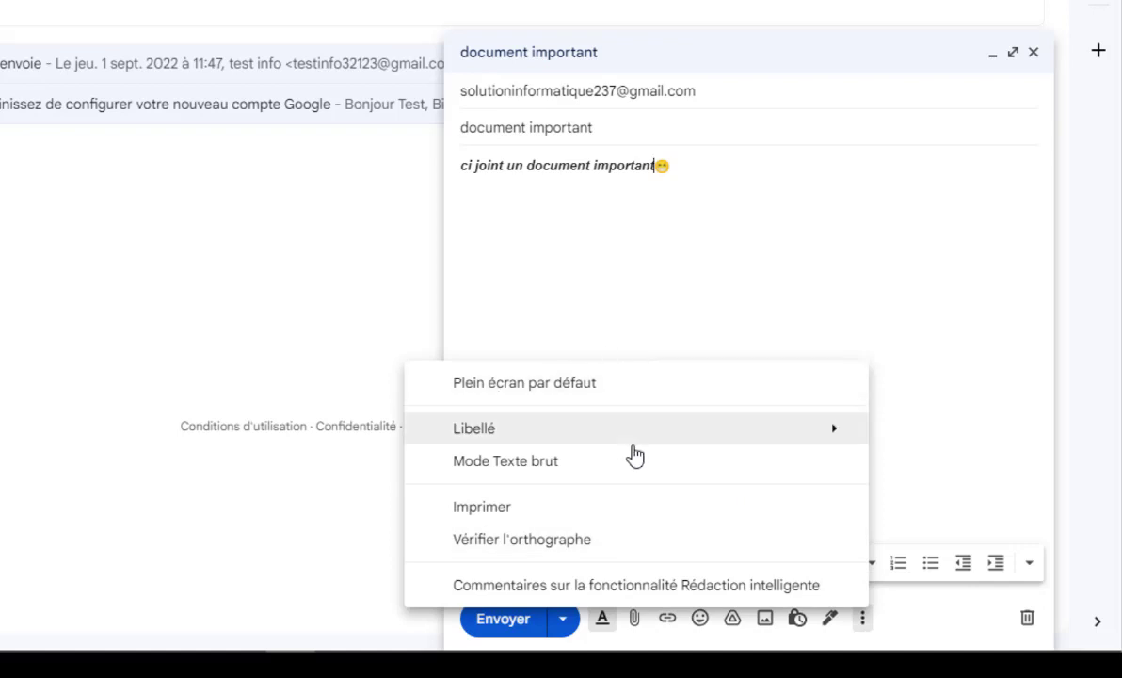
pyautogui.moveTo(833, 438)
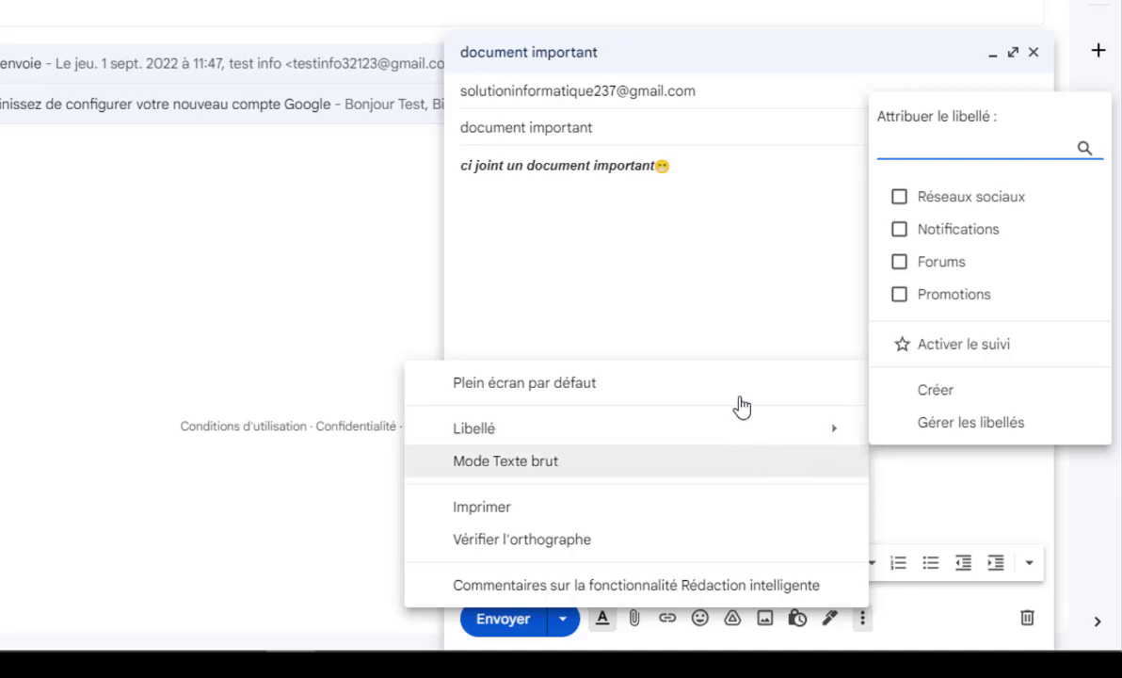
pyautogui.click(777, 248)
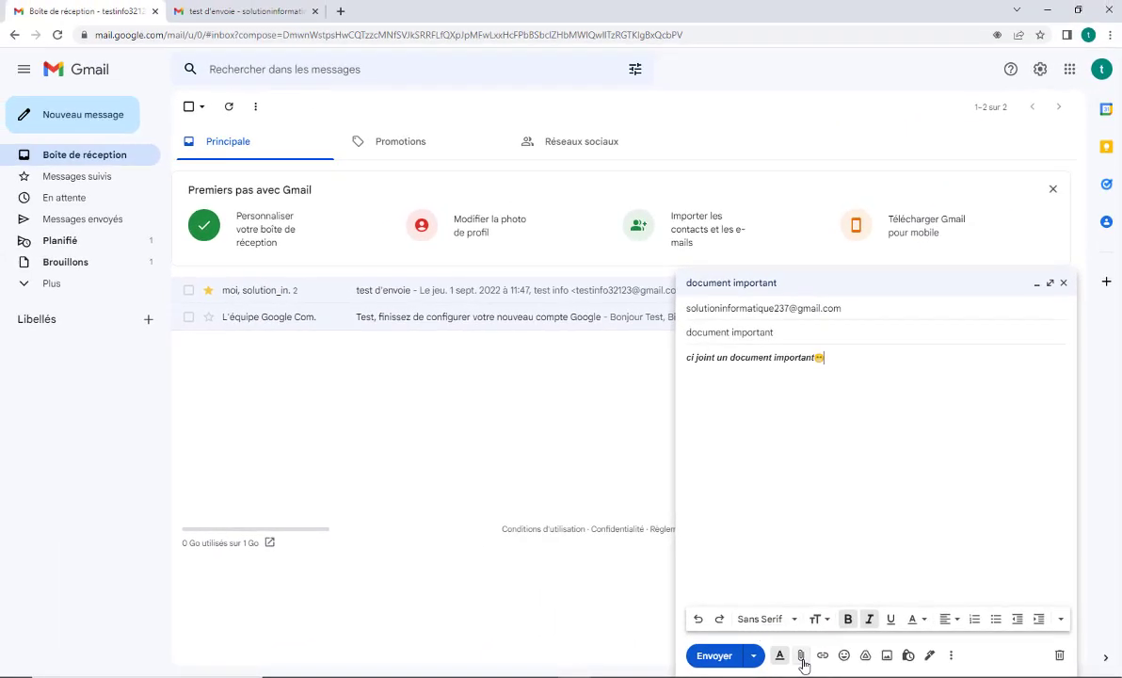
# Attach Classeur1.xlsx from MEDIA (E:) > willy > OWN to the message
pyautogui.click(801, 657)
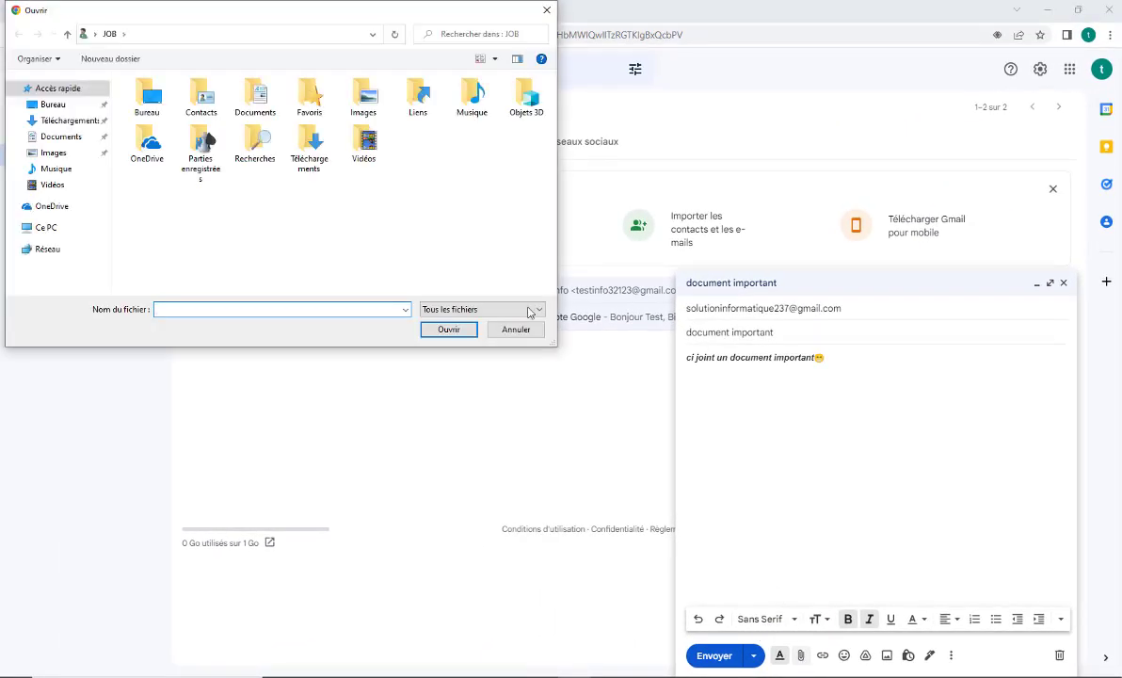
pyautogui.click(56, 232)
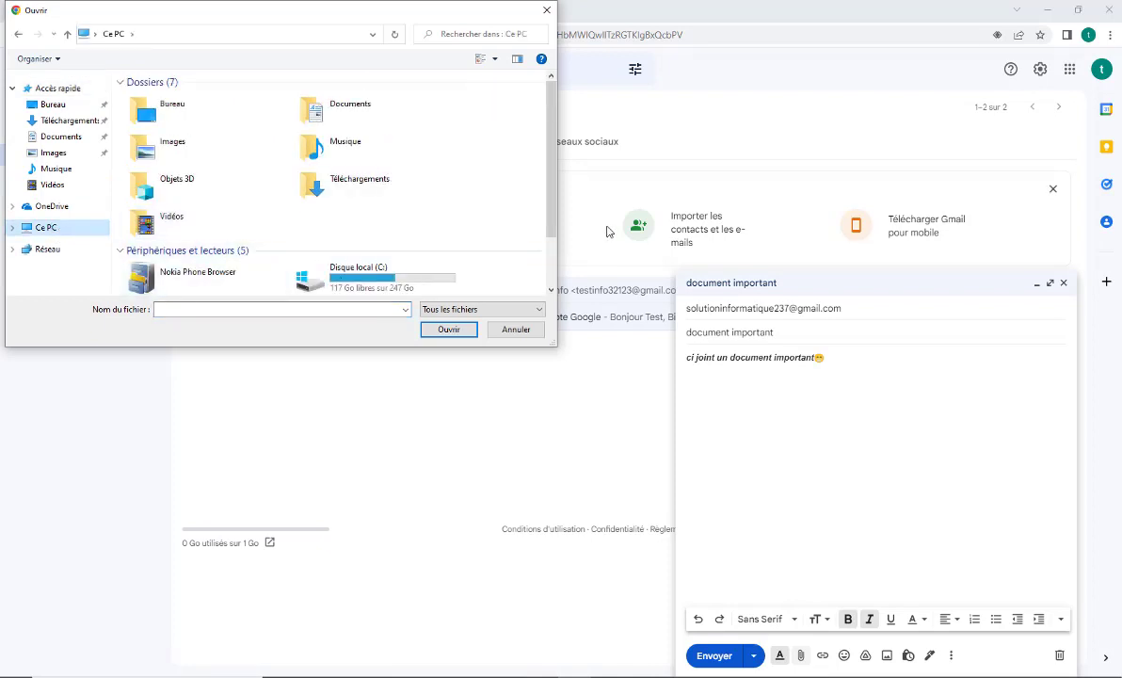
pyautogui.scroll(-2, 551, 226)
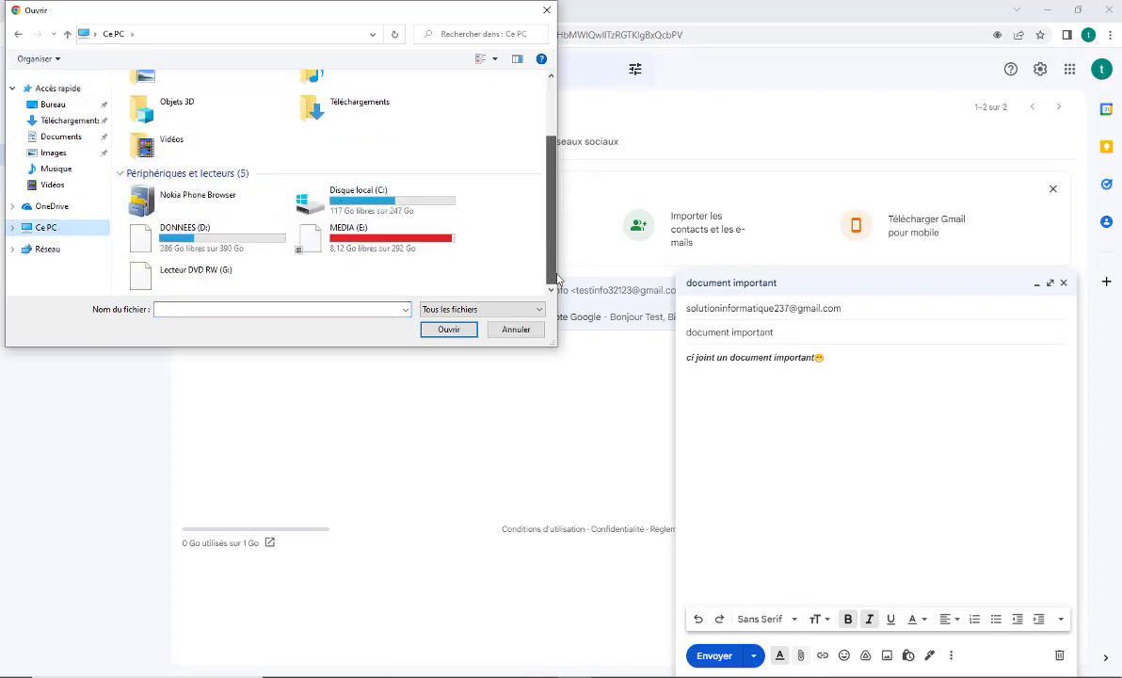
pyautogui.doubleClick(346, 235)
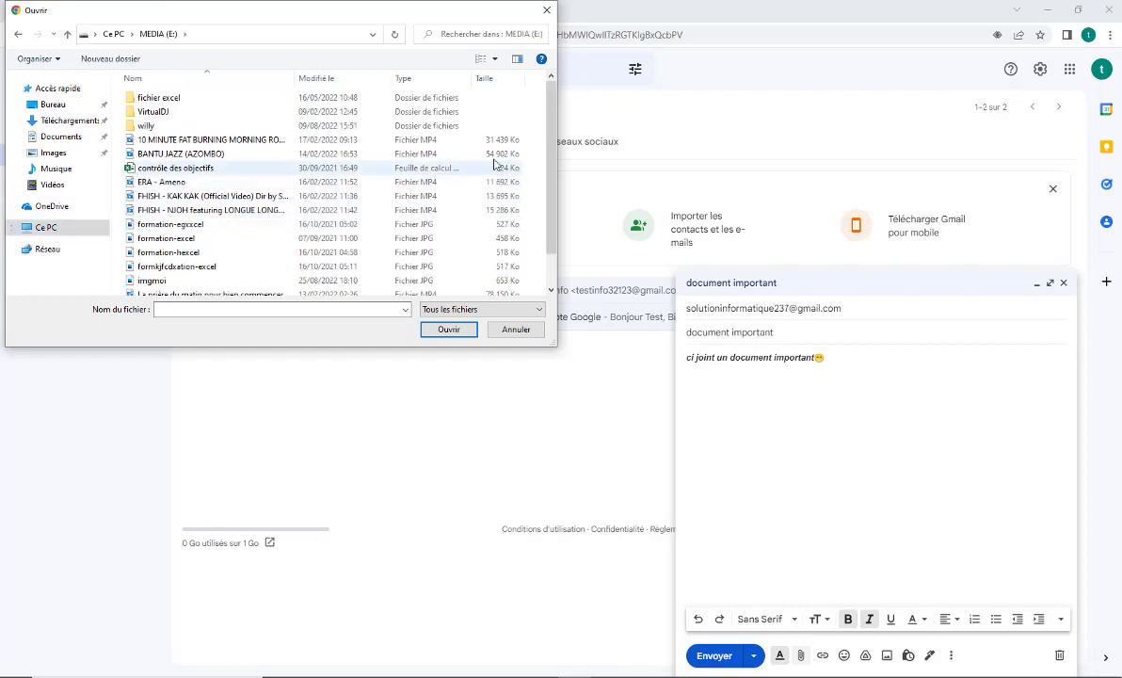
pyautogui.scroll(-1, 514, 234)
pyautogui.scroll(1, 514, 234)
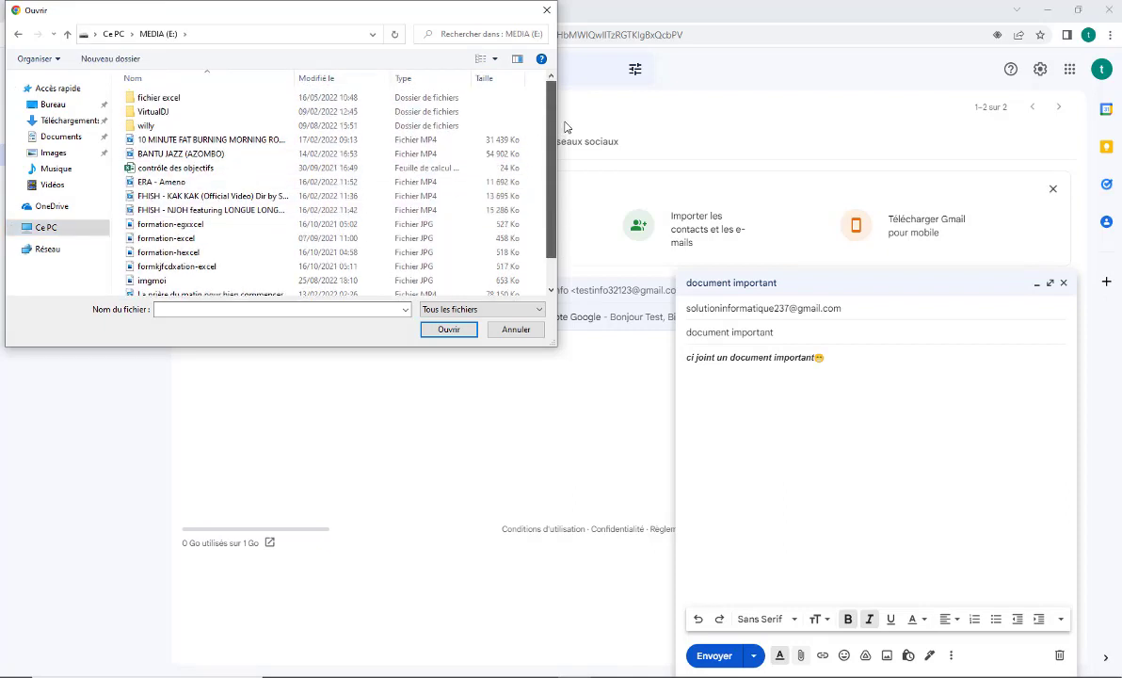
pyautogui.doubleClick(149, 126)
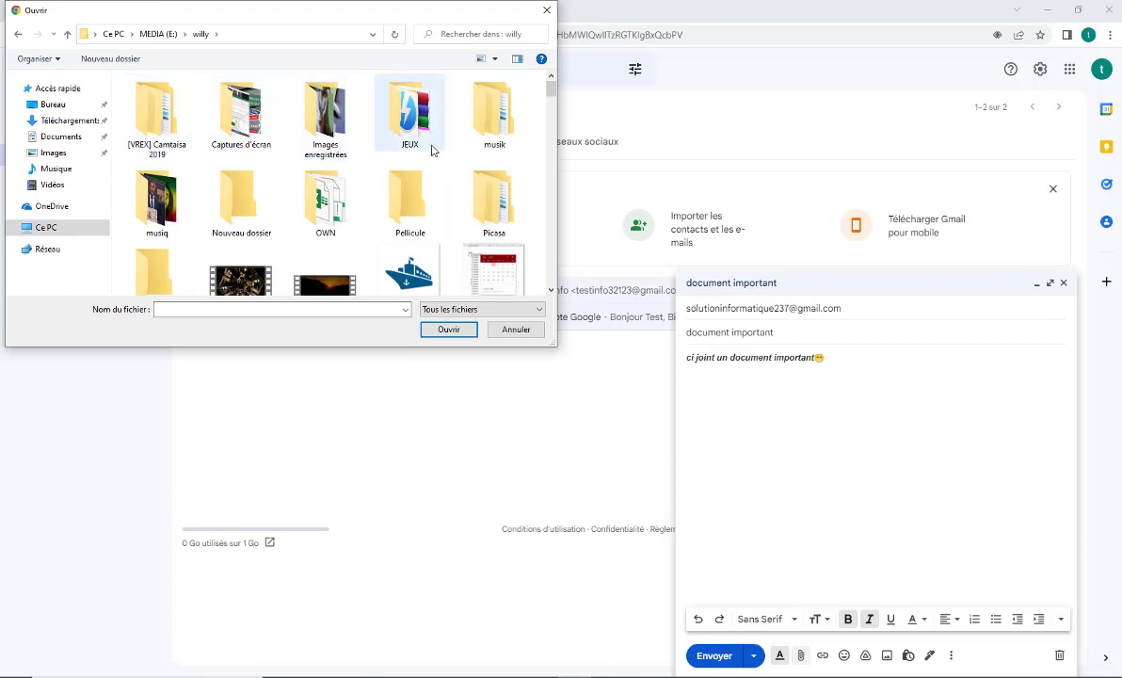
pyautogui.click(424, 287)
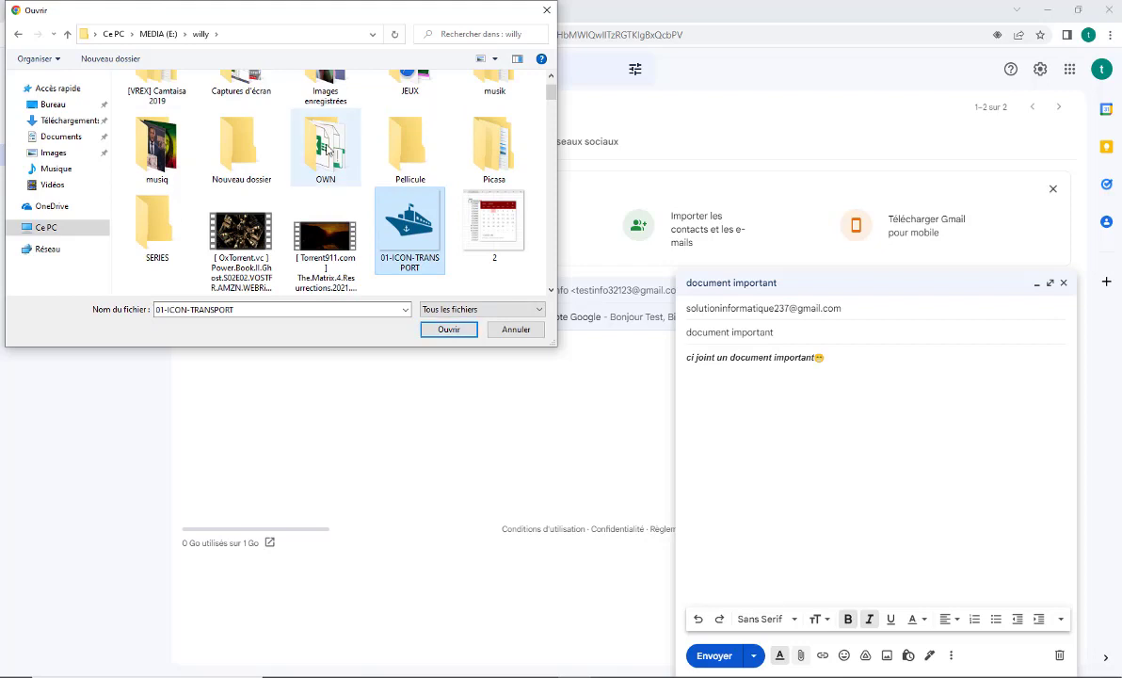
pyautogui.doubleClick(328, 151)
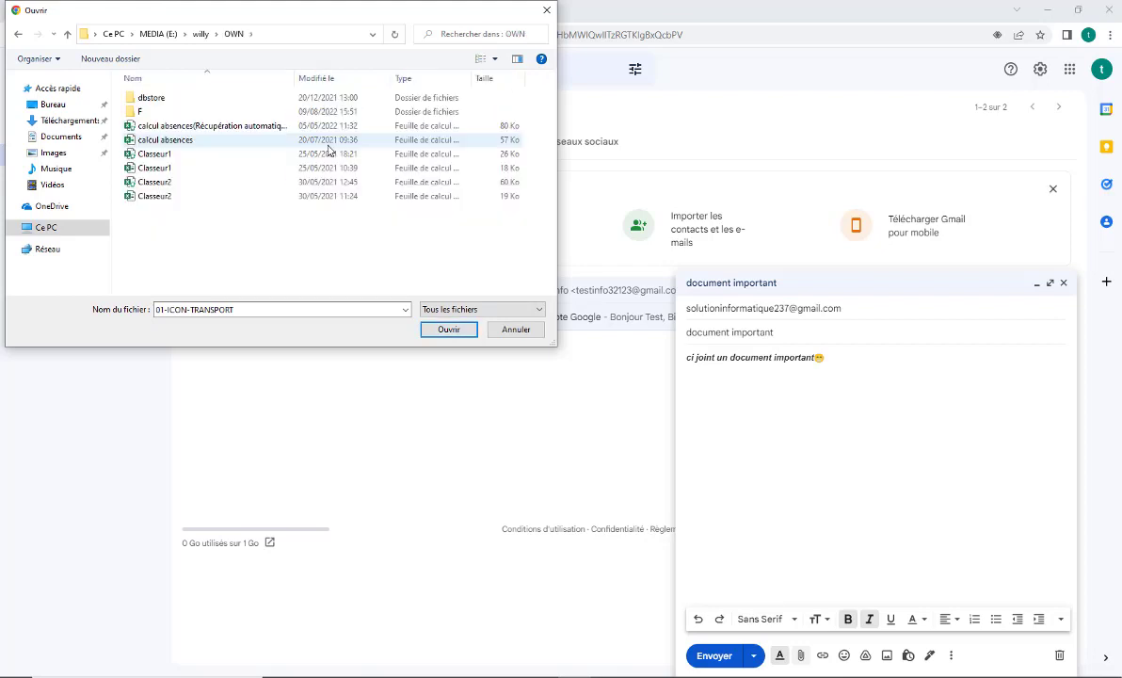
pyautogui.click(169, 169)
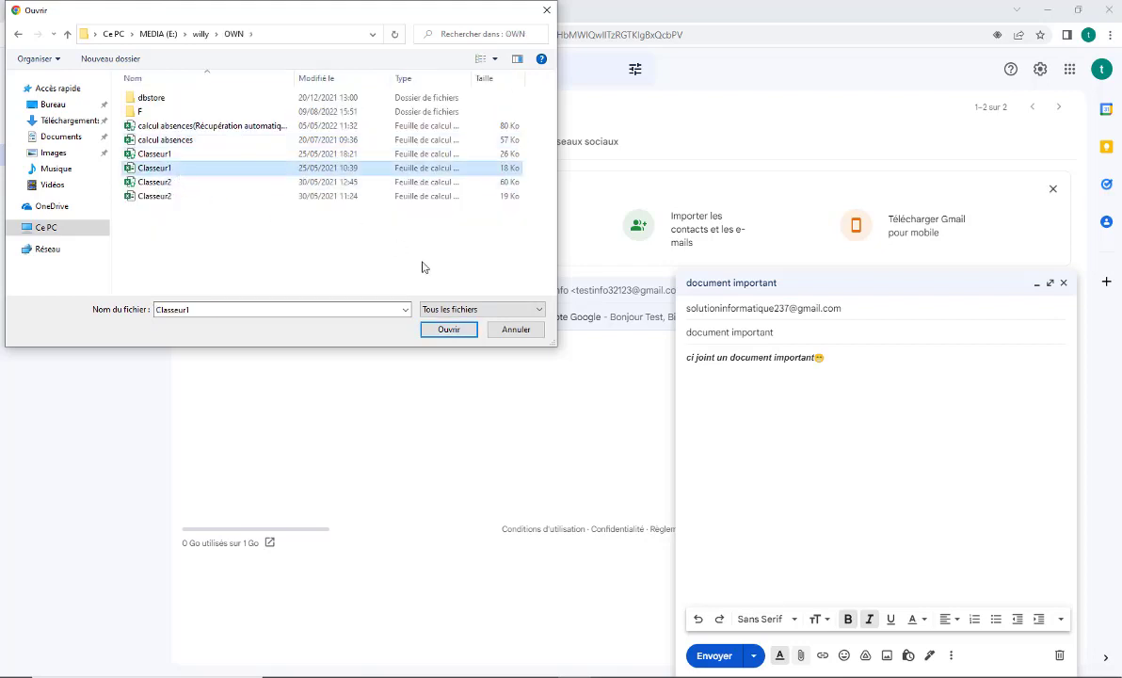
pyautogui.click(449, 330)
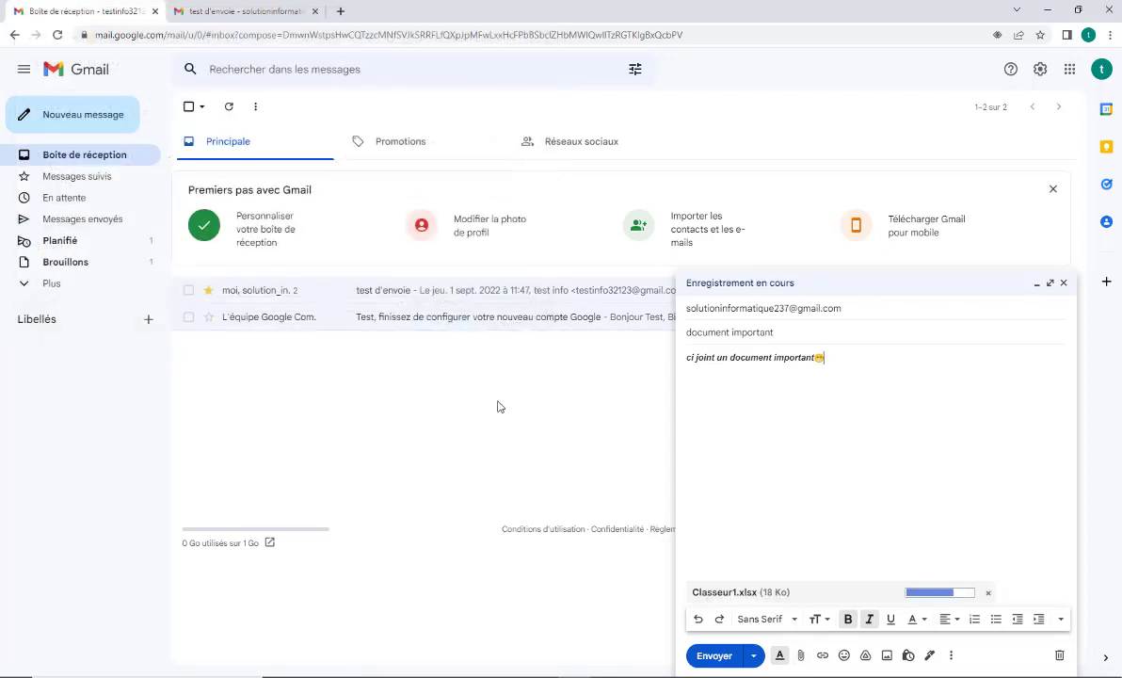
# Attach 01-ICON-TRANSPORT.png from MEDIA (E:) > willy and send the message
pyautogui.click(801, 657)
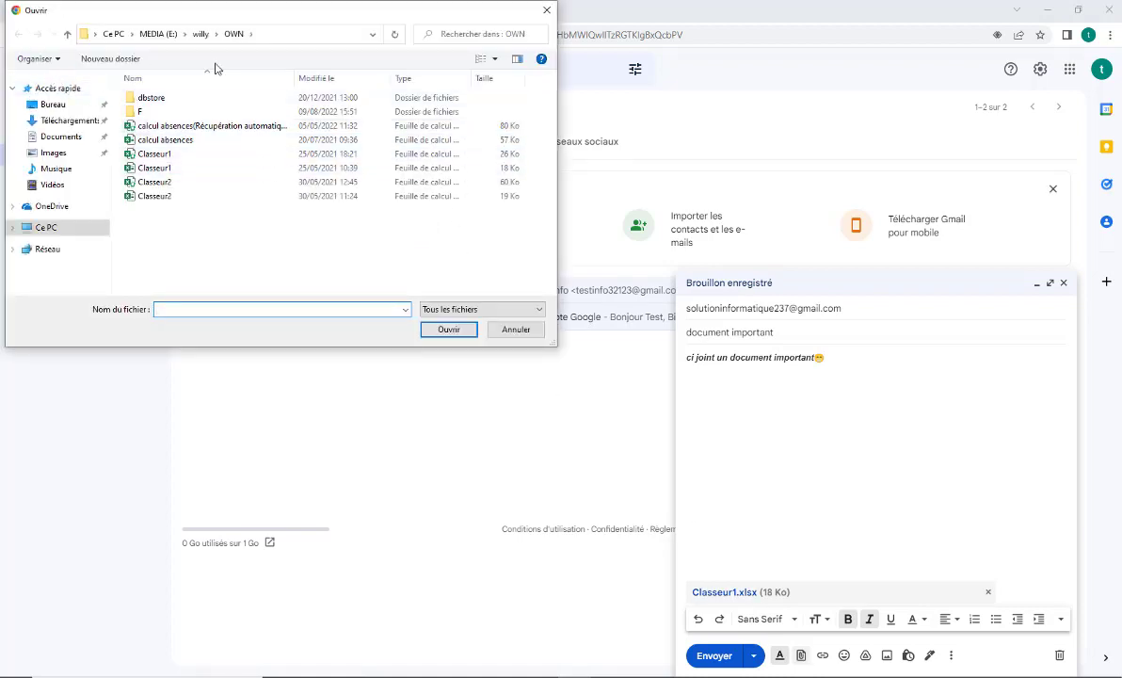
pyautogui.click(373, 34)
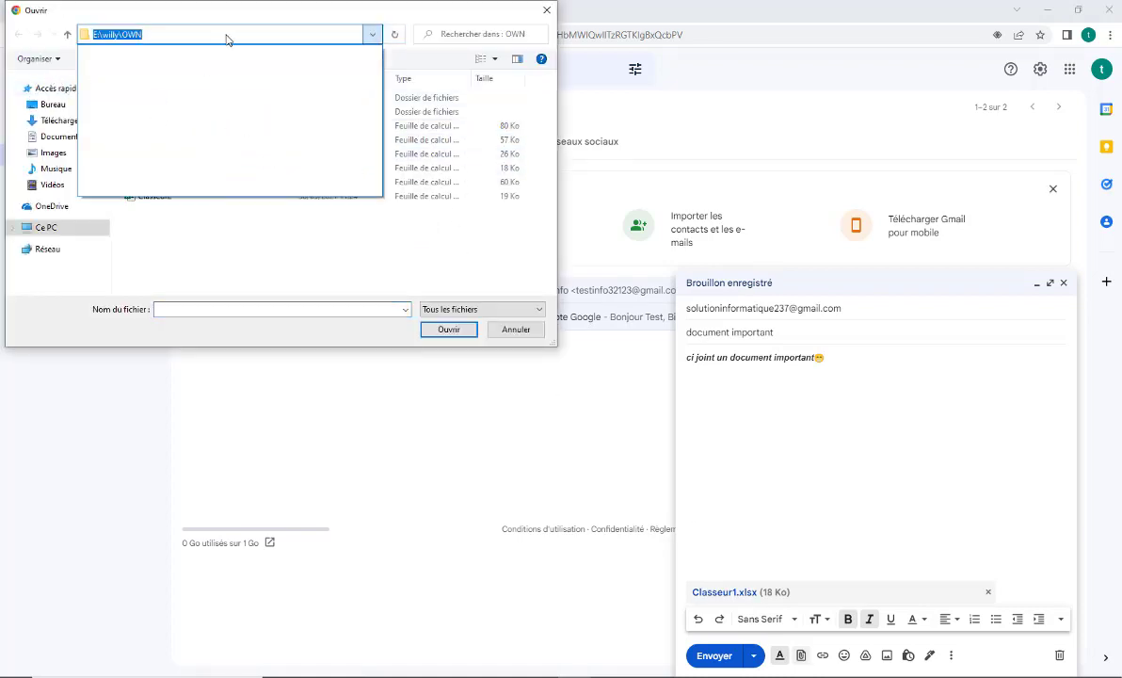
pyautogui.click(373, 35)
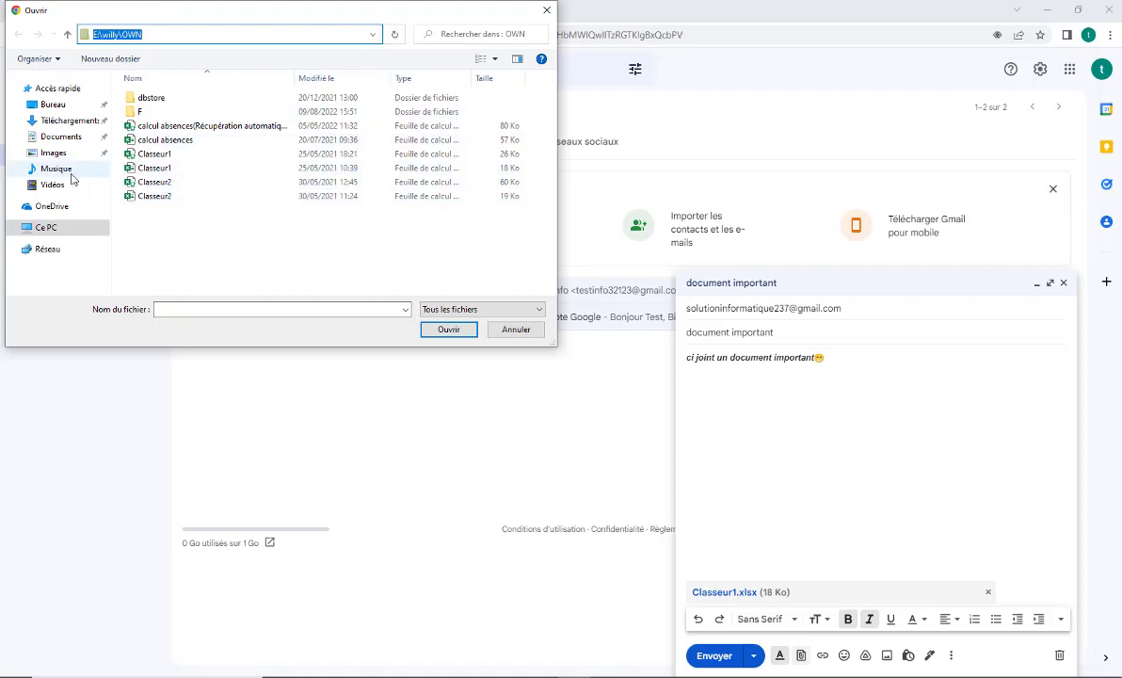
pyautogui.click(56, 229)
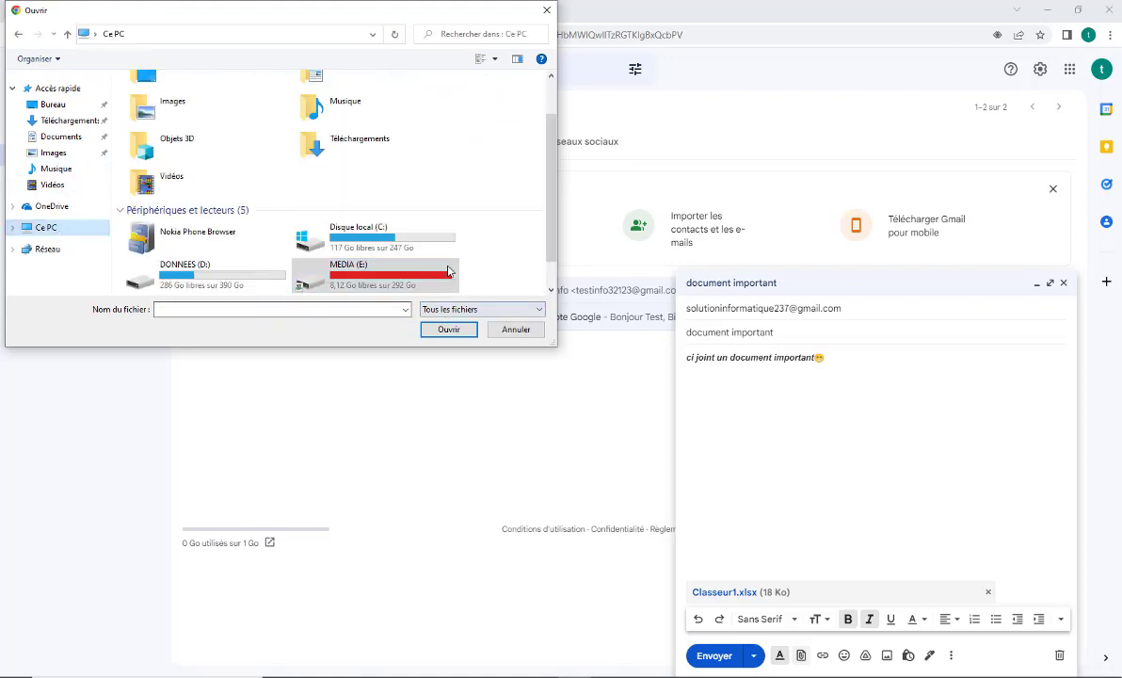
pyautogui.doubleClick(391, 279)
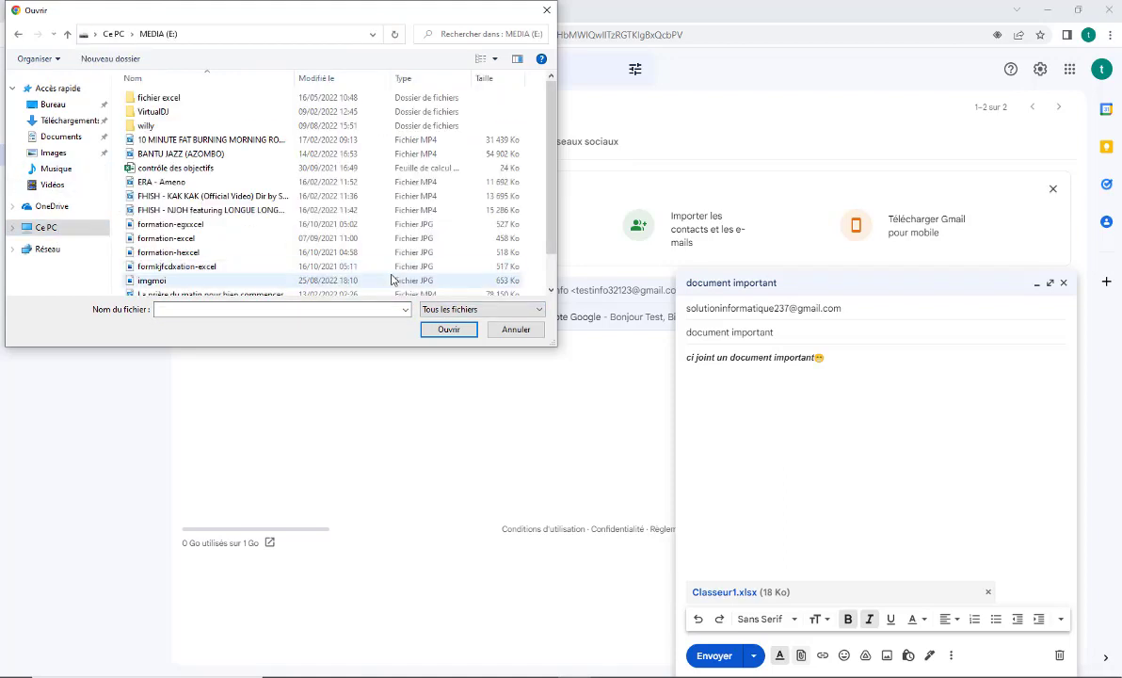
pyautogui.doubleClick(178, 125)
pyautogui.click(411, 268)
pyautogui.click(467, 329)
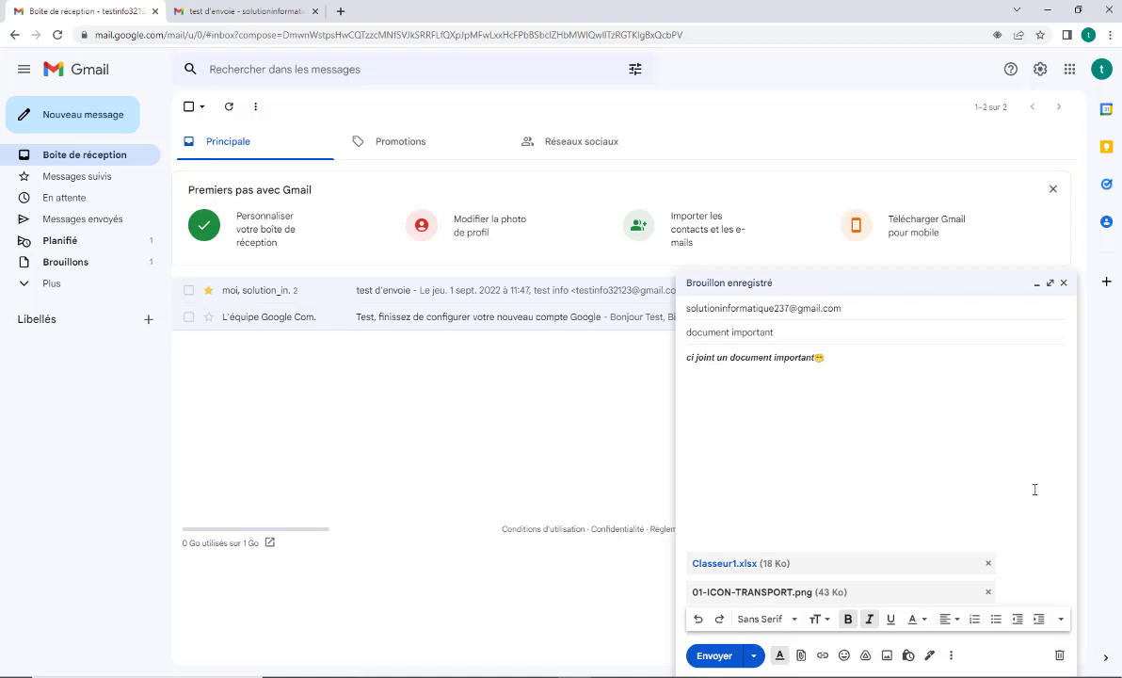
pyautogui.click(720, 662)
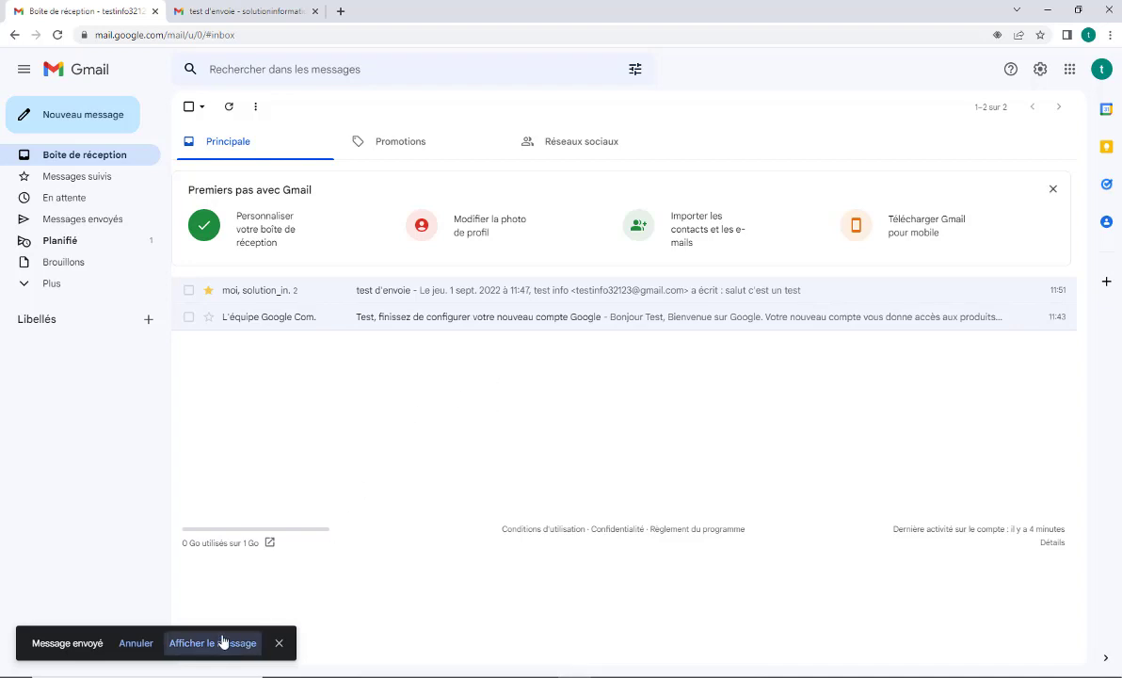
# Check Messages envoyés, then open 'document important' in the second account's Boîte de réception
pyautogui.click(85, 231)
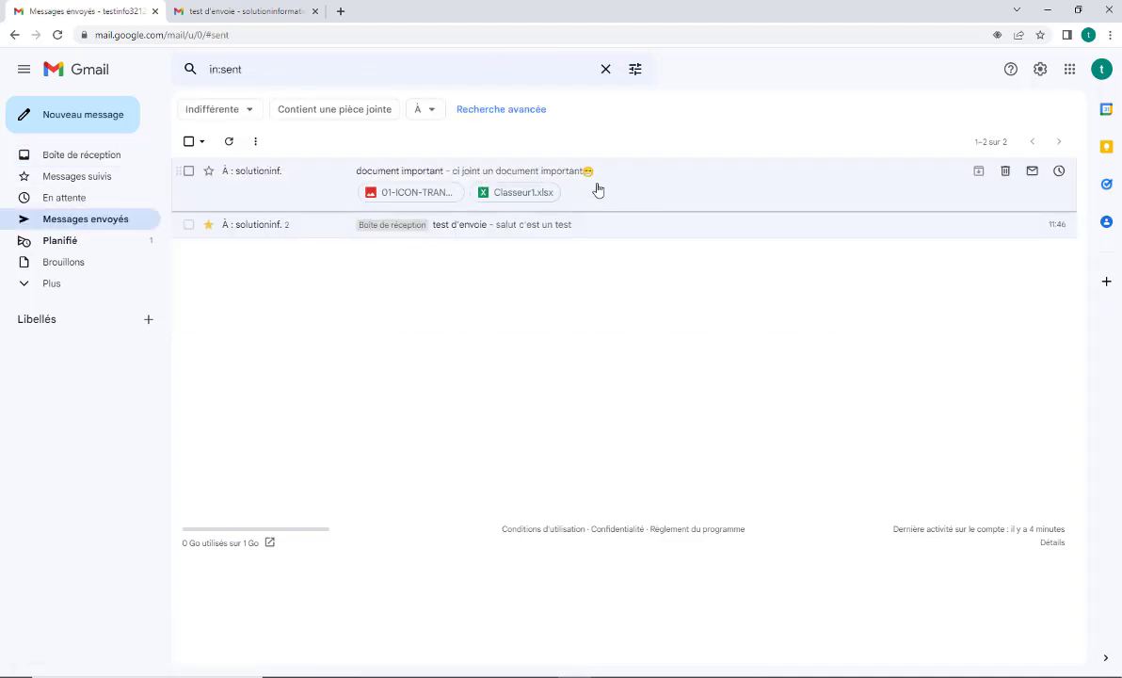
pyautogui.click(250, 14)
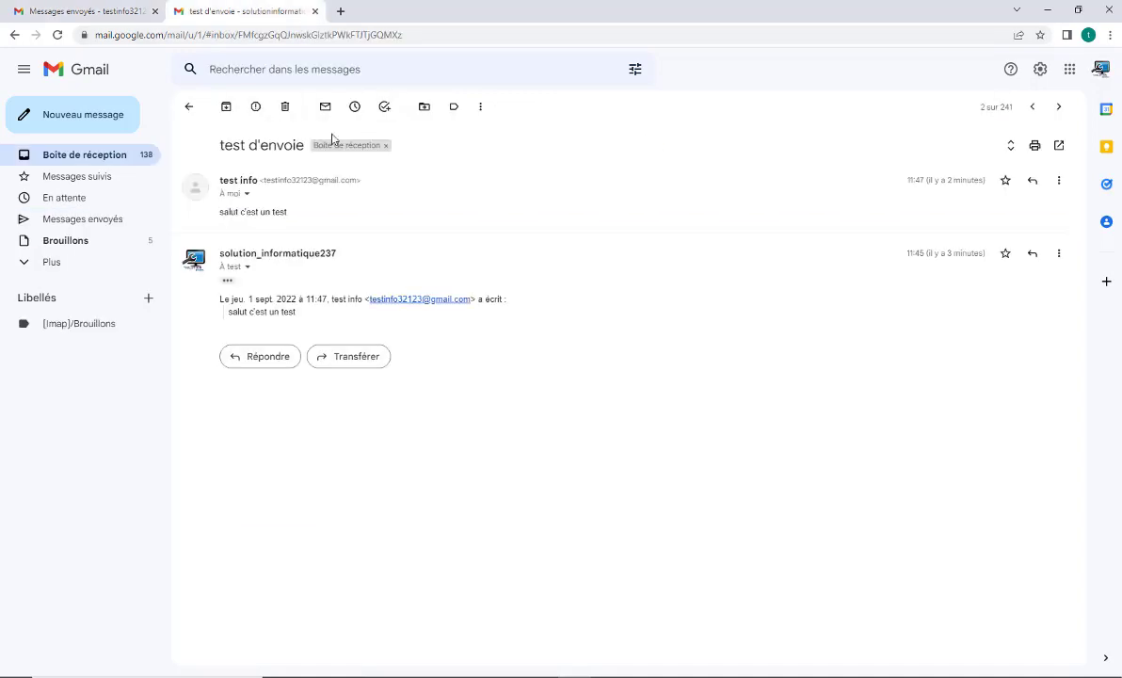
pyautogui.click(94, 156)
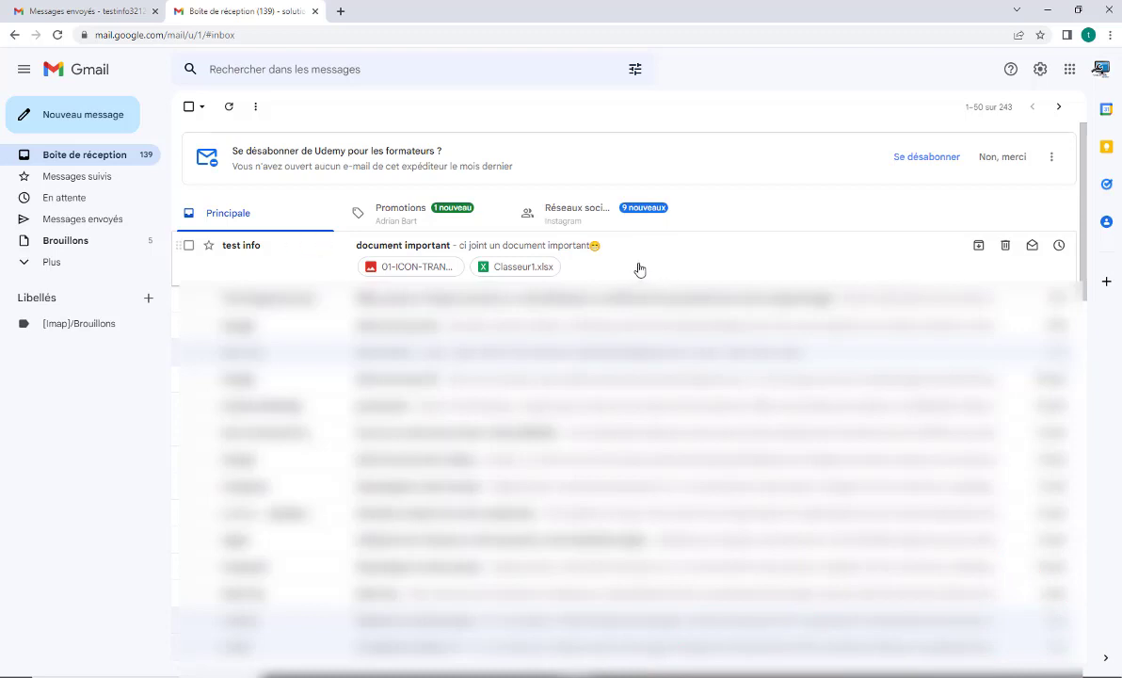
pyautogui.click(640, 270)
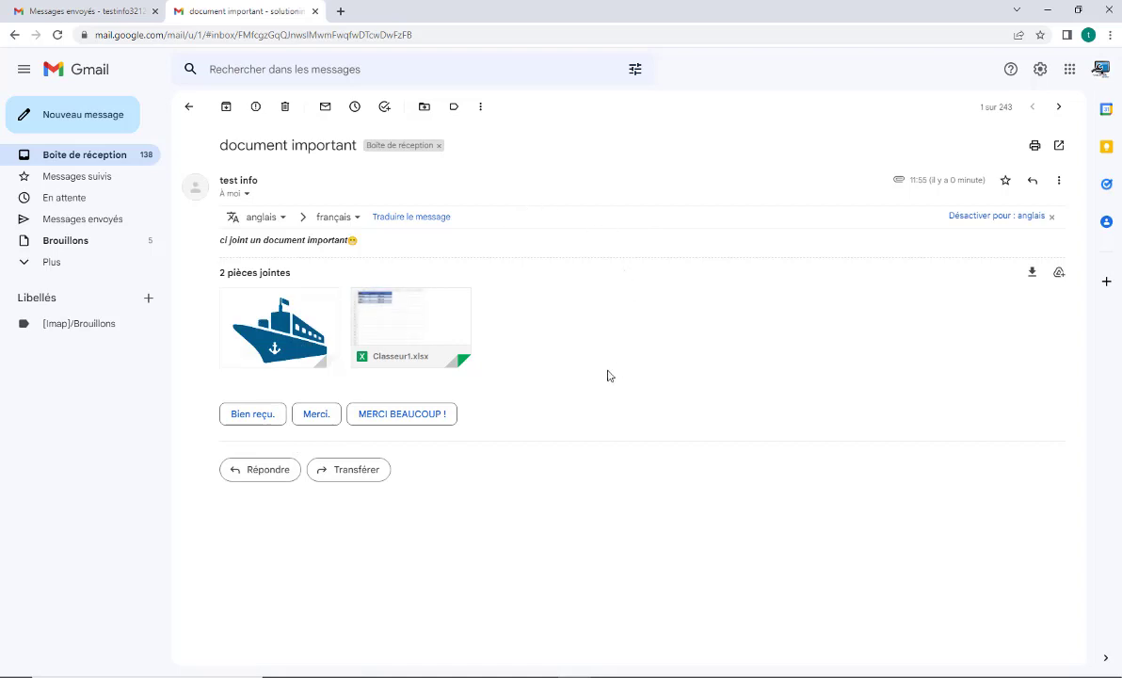
# Send a reply 'ok bie recu voici la modification' with Classeur2.xlsx from the OWN folder attached
pyautogui.click(253, 486)
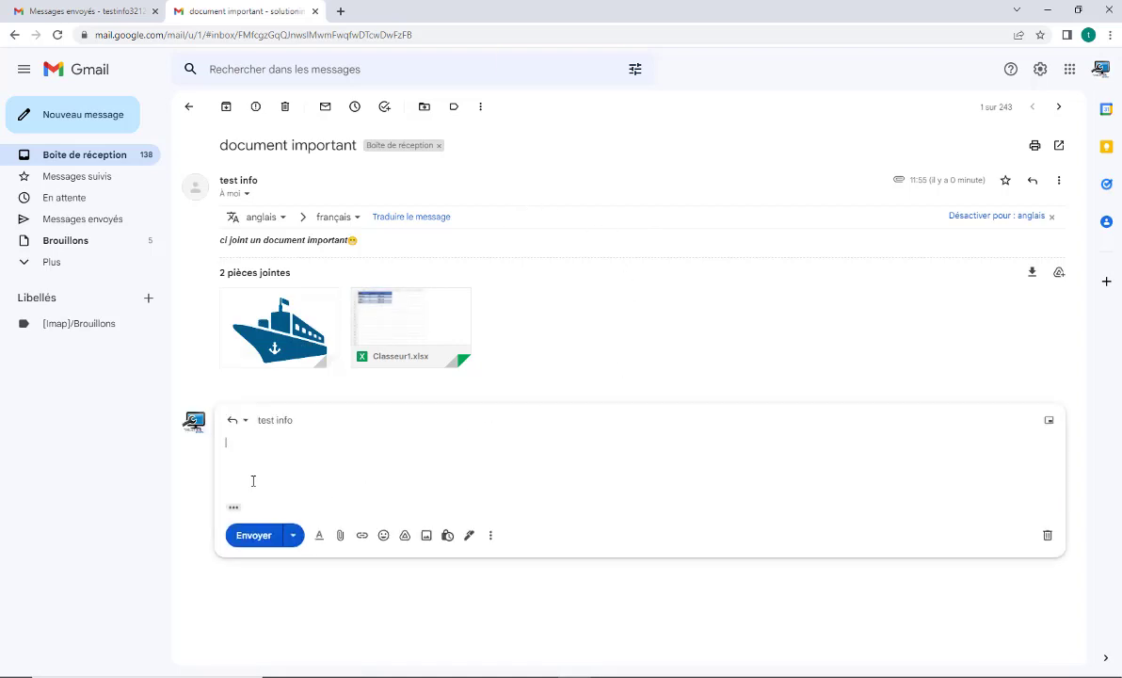
pyautogui.click(320, 536)
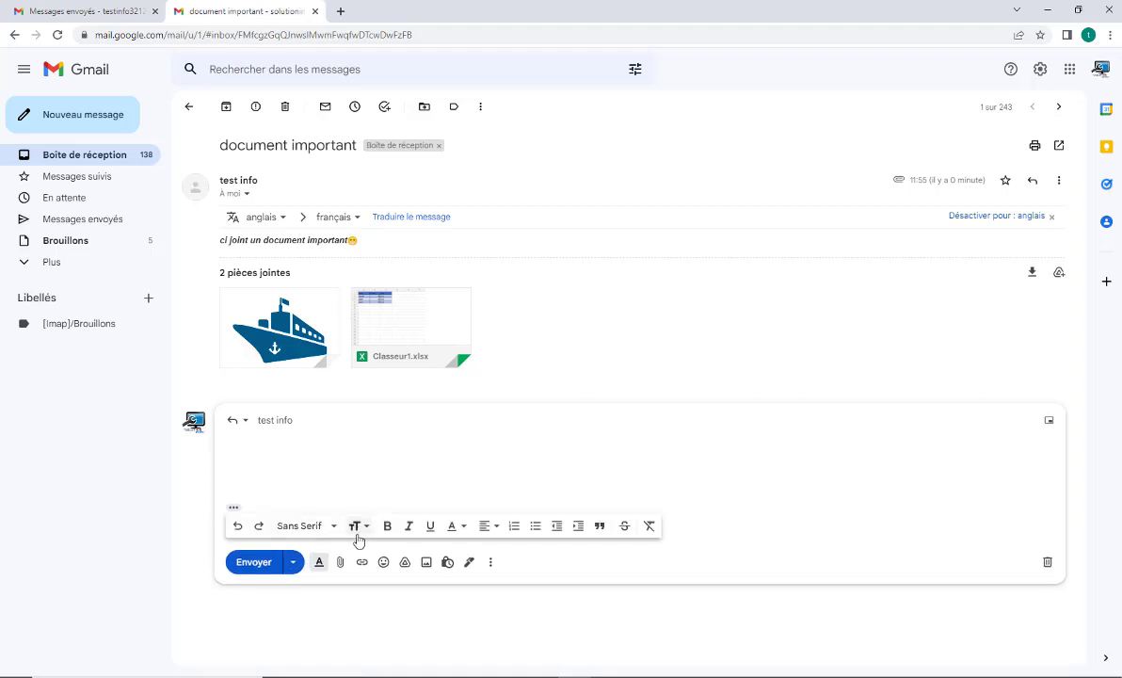
pyautogui.click(340, 562)
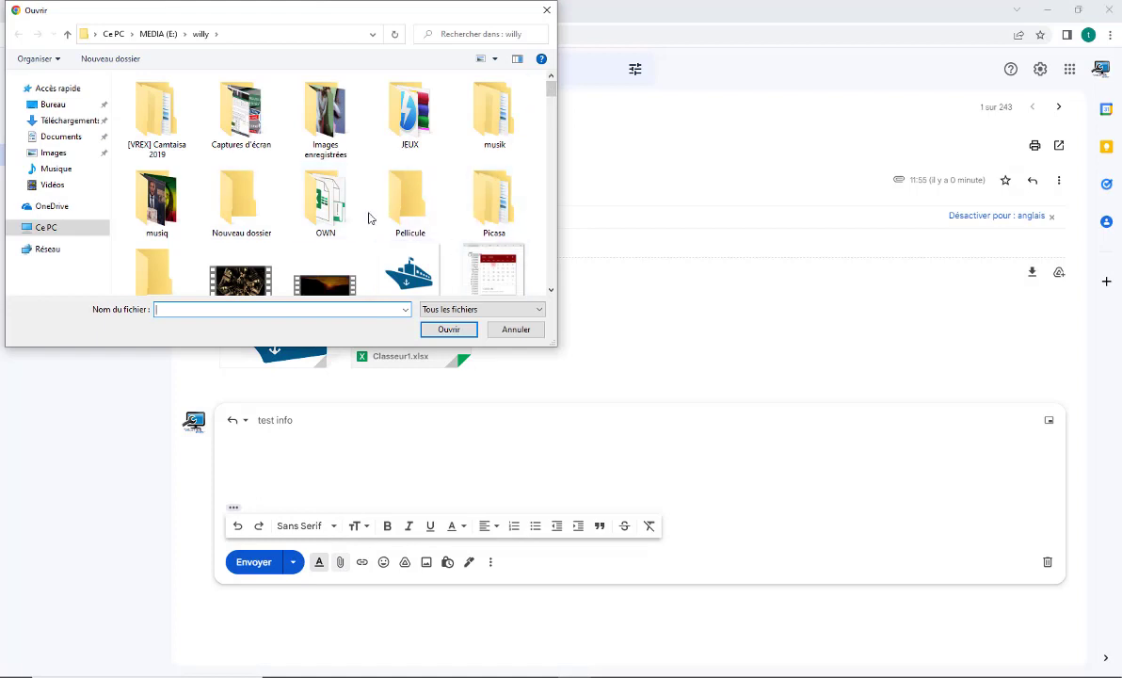
pyautogui.doubleClick(312, 202)
pyautogui.click(177, 184)
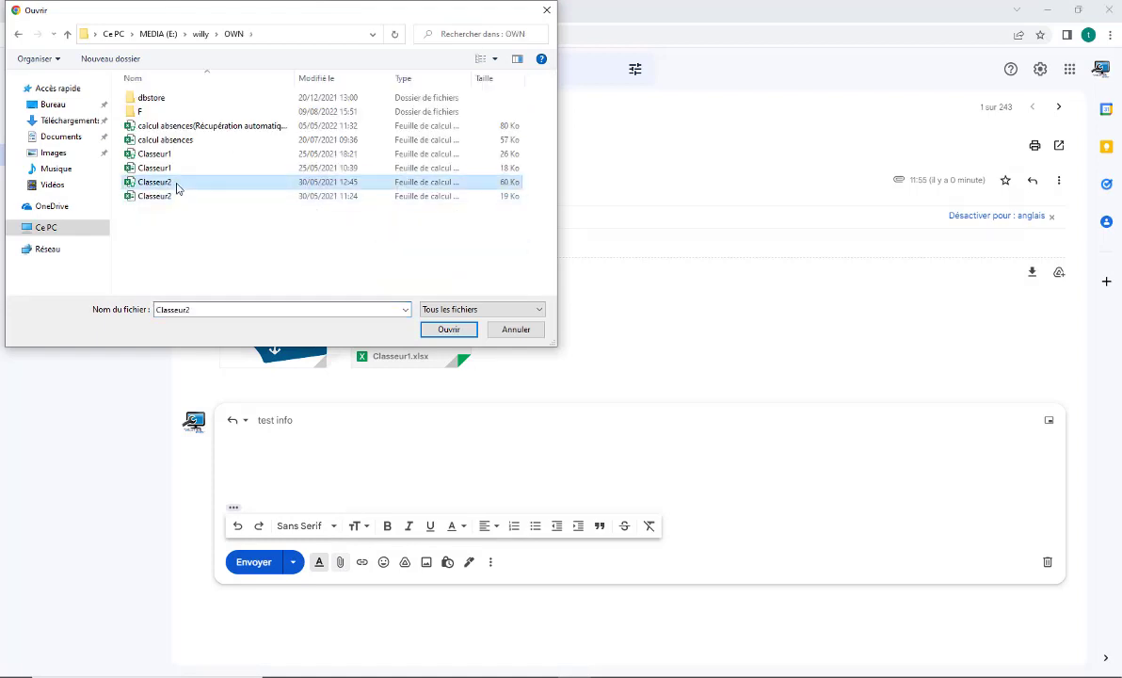
pyautogui.click(175, 197)
pyautogui.click(448, 329)
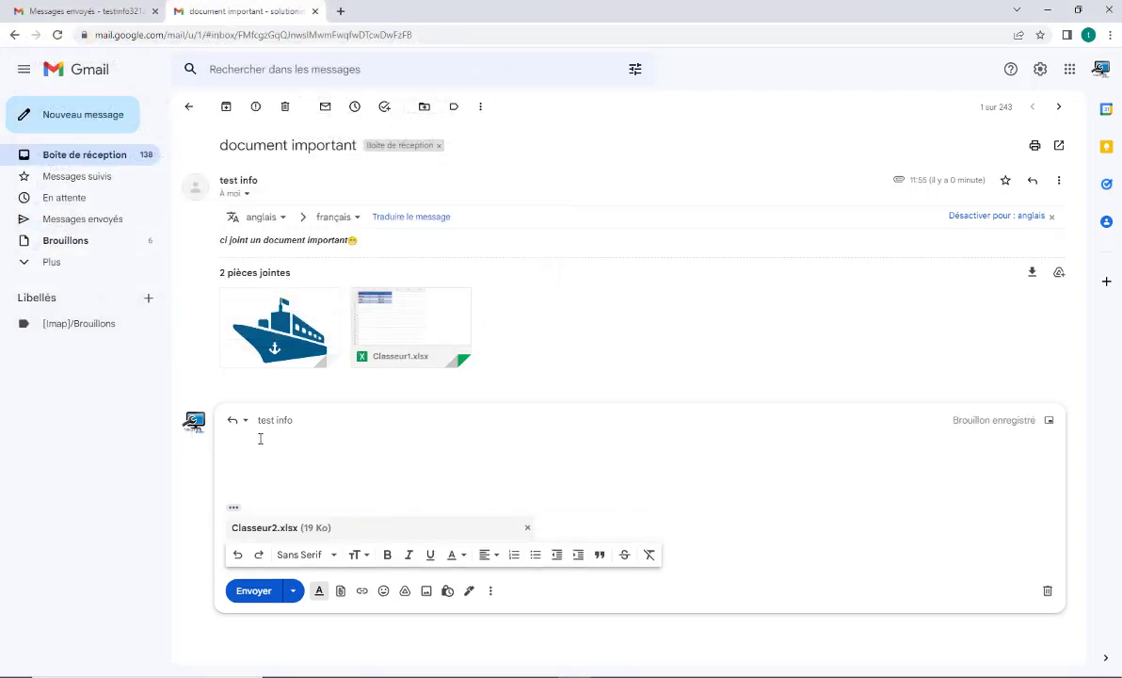
pyautogui.write('ok bie recu voici la modification')
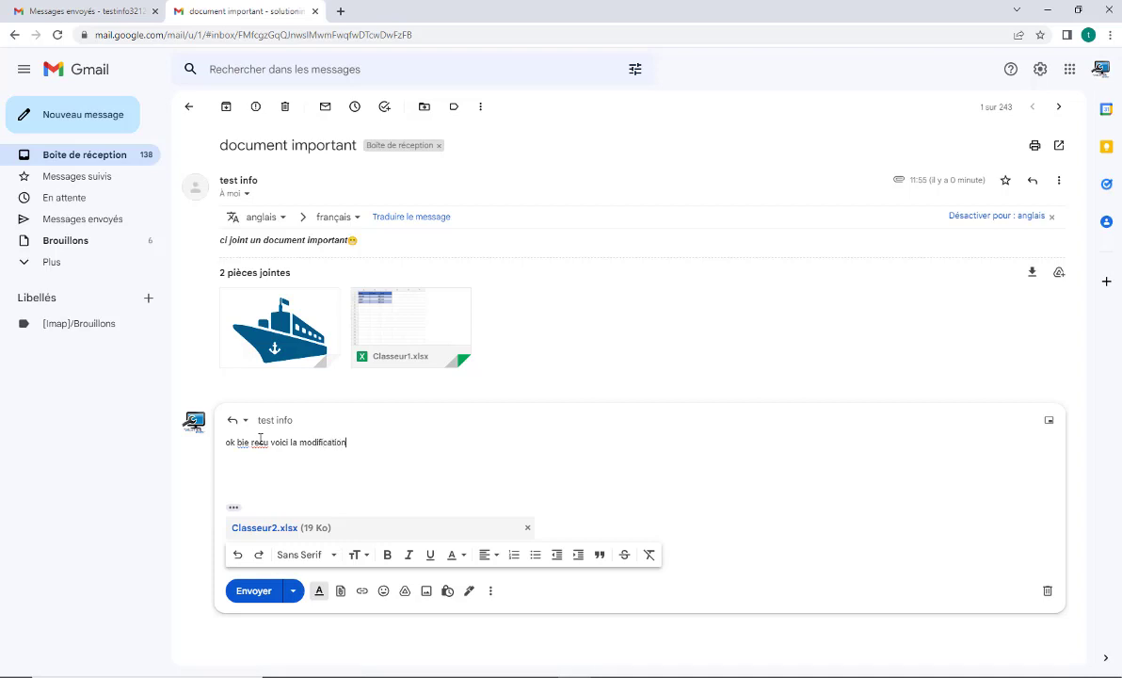
pyautogui.click(262, 590)
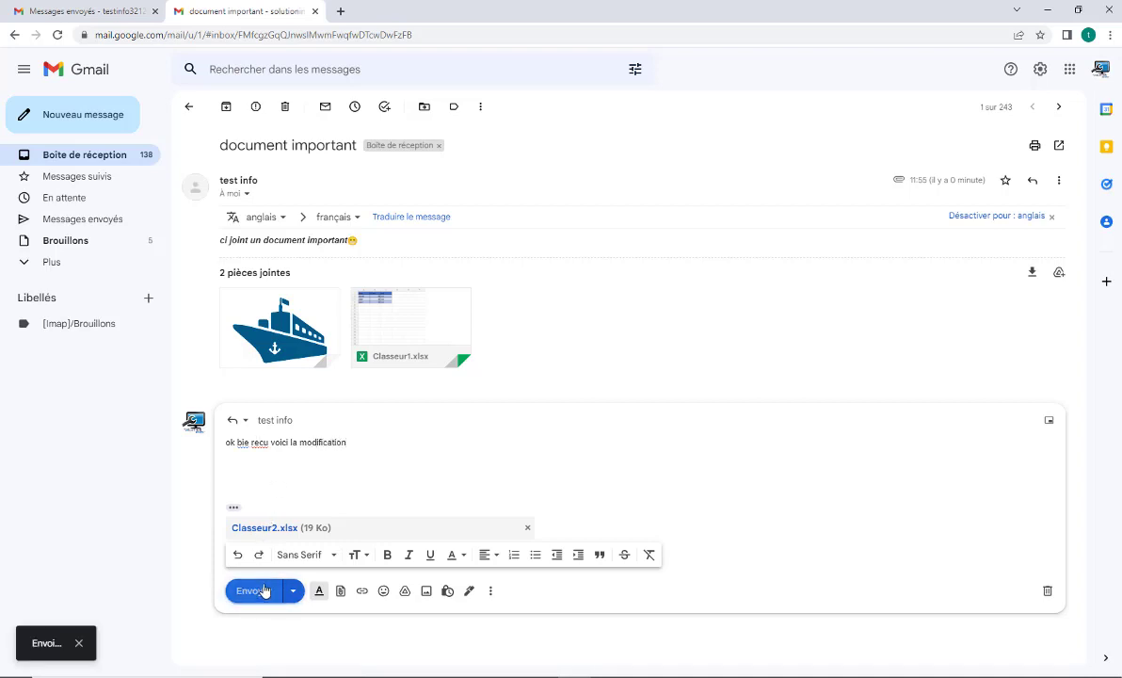
# In the first account, open 'document important', preview Classeur2.xlsx, then download it
pyautogui.click(85, 13)
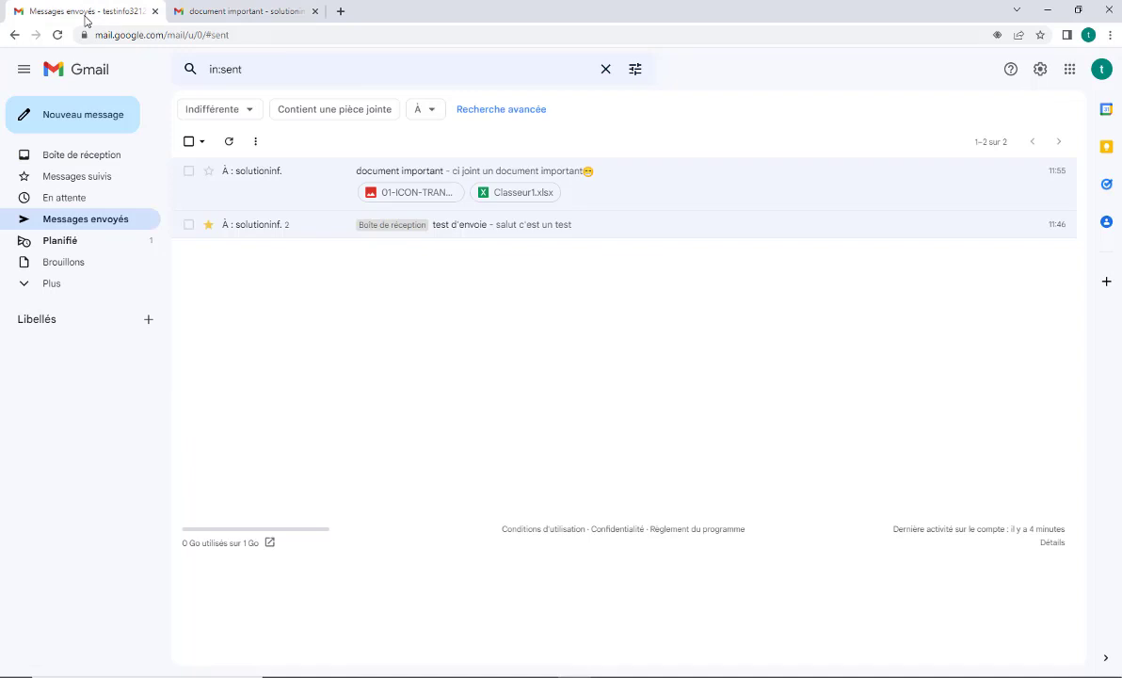
pyautogui.click(81, 158)
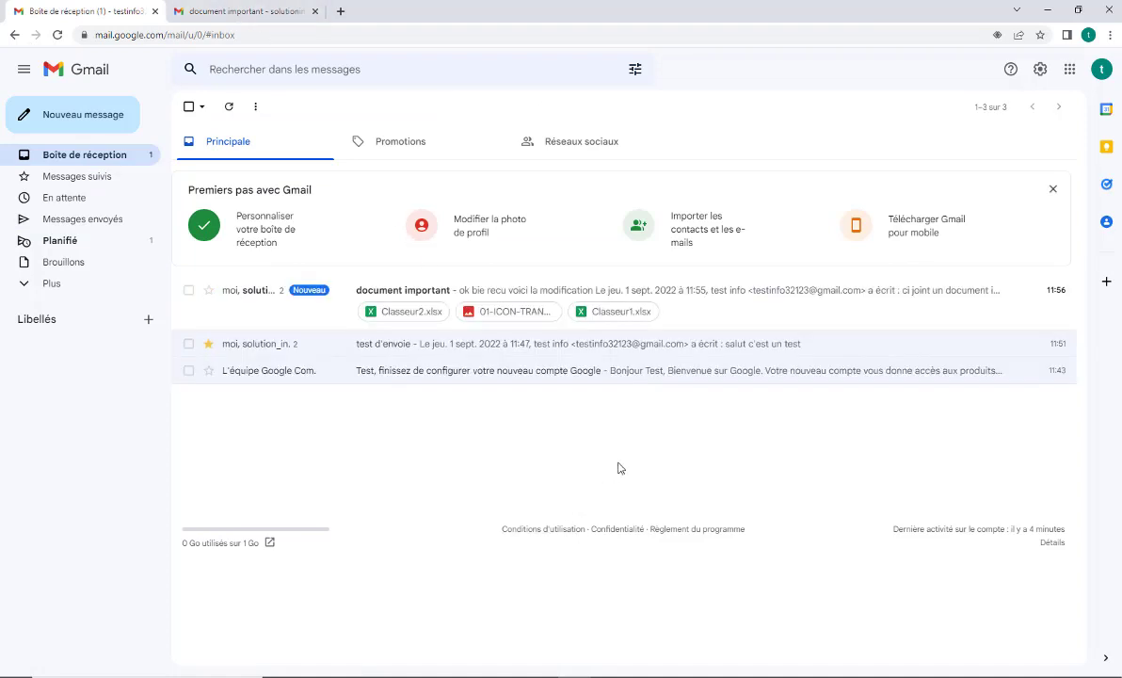
pyautogui.click(762, 312)
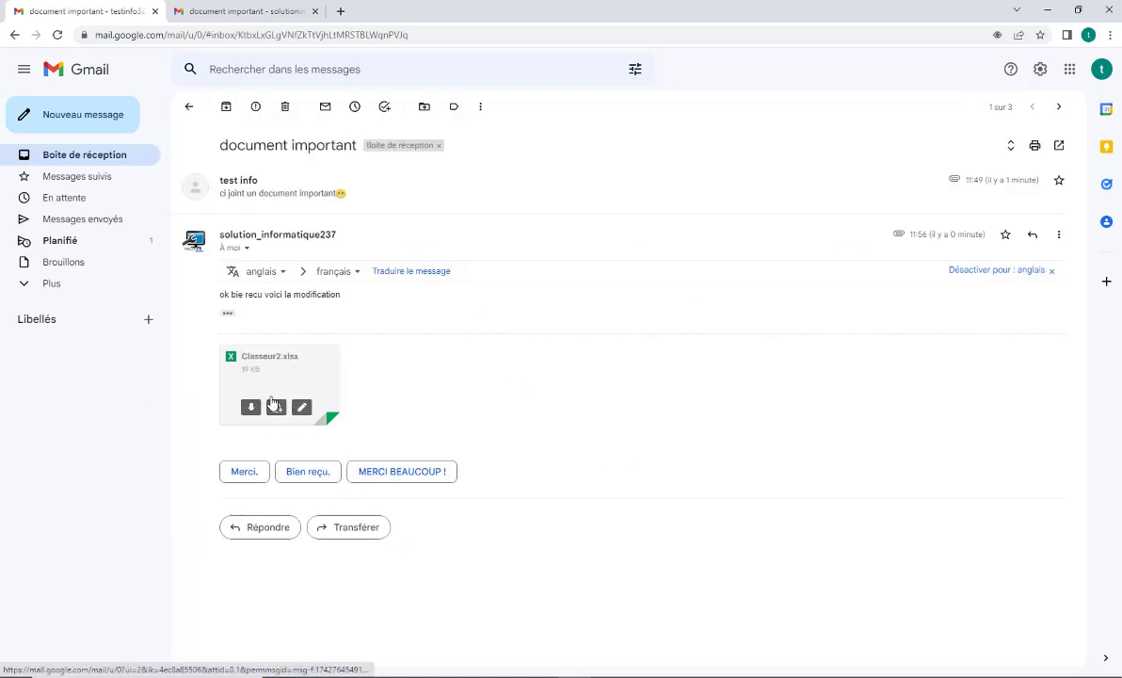
pyautogui.click(281, 379)
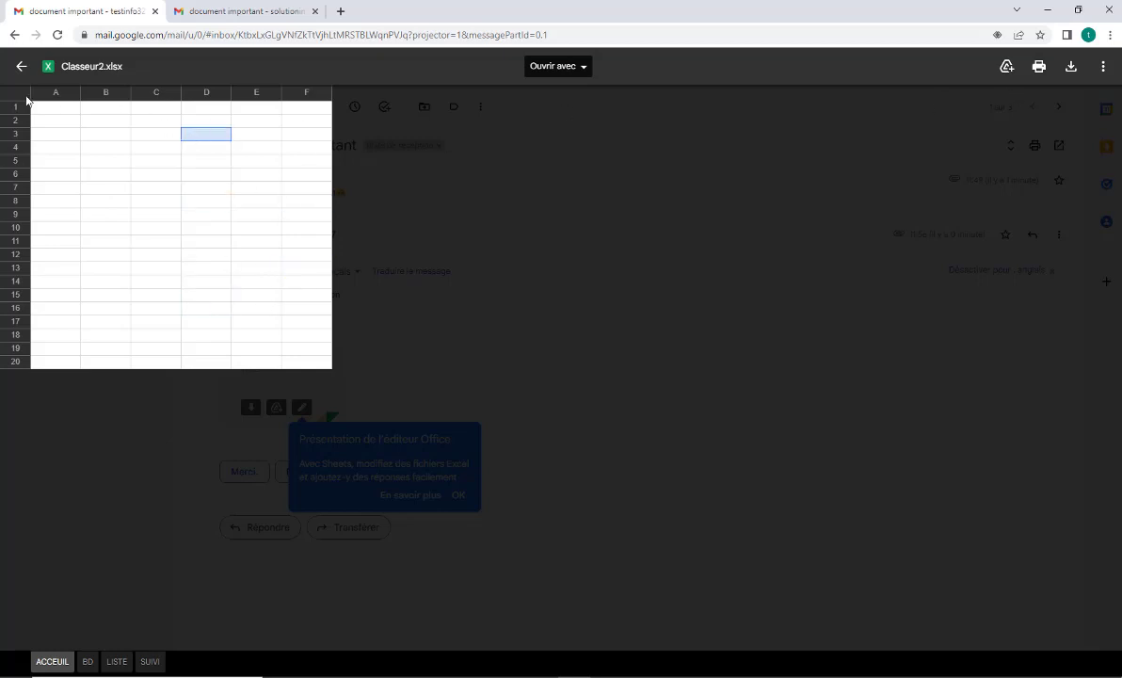
pyautogui.click(21, 66)
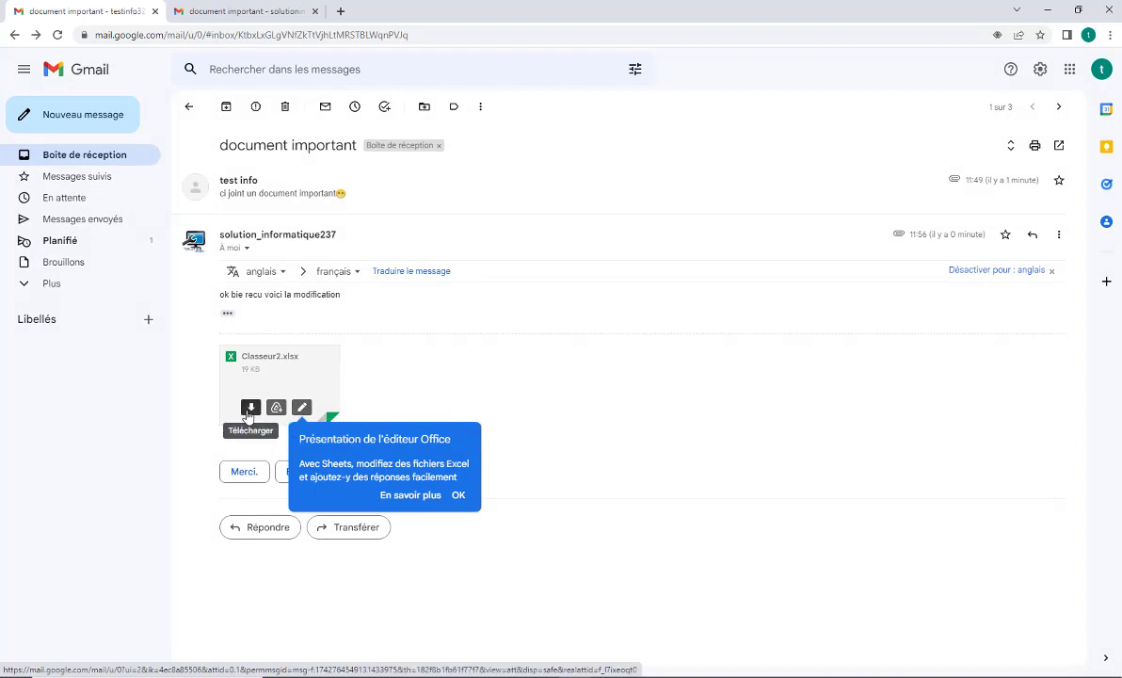
pyautogui.click(250, 411)
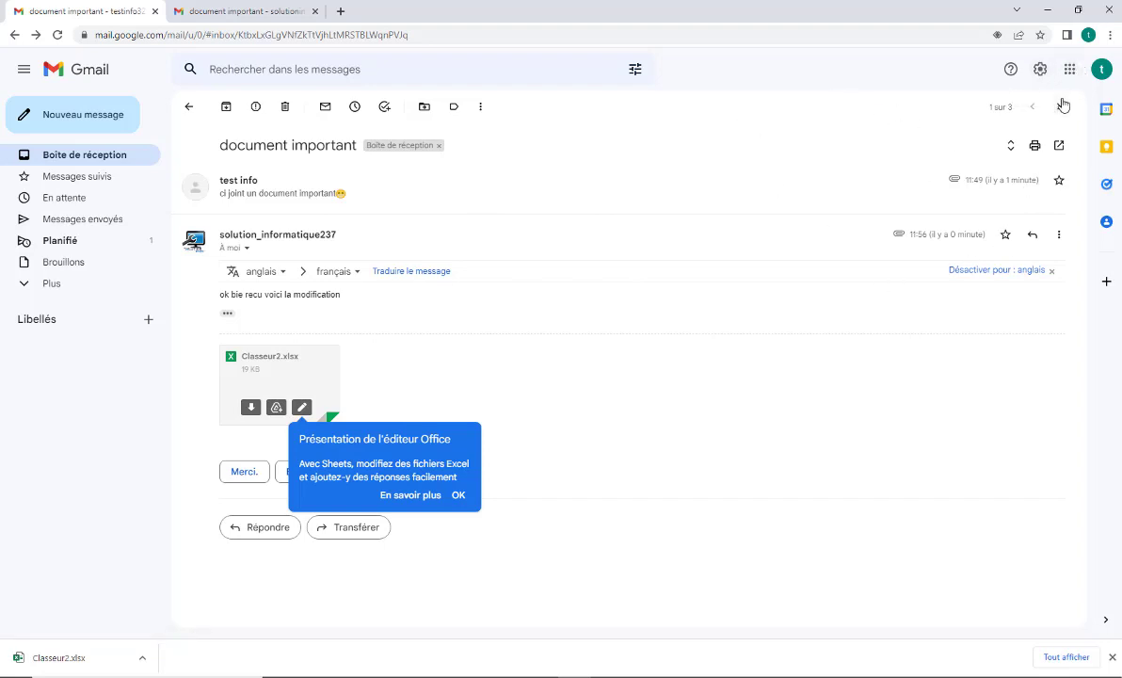
# Open the full settings page with Voir tous les paramètres from the settings gear
pyautogui.click(1101, 71)
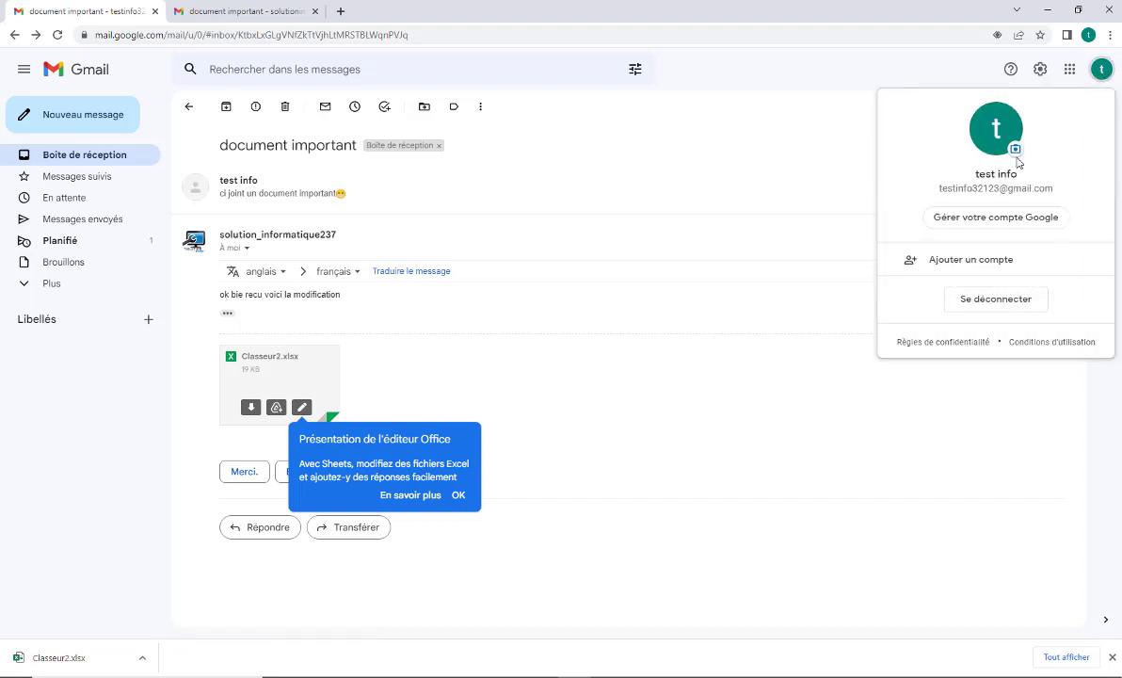
pyautogui.click(815, 120)
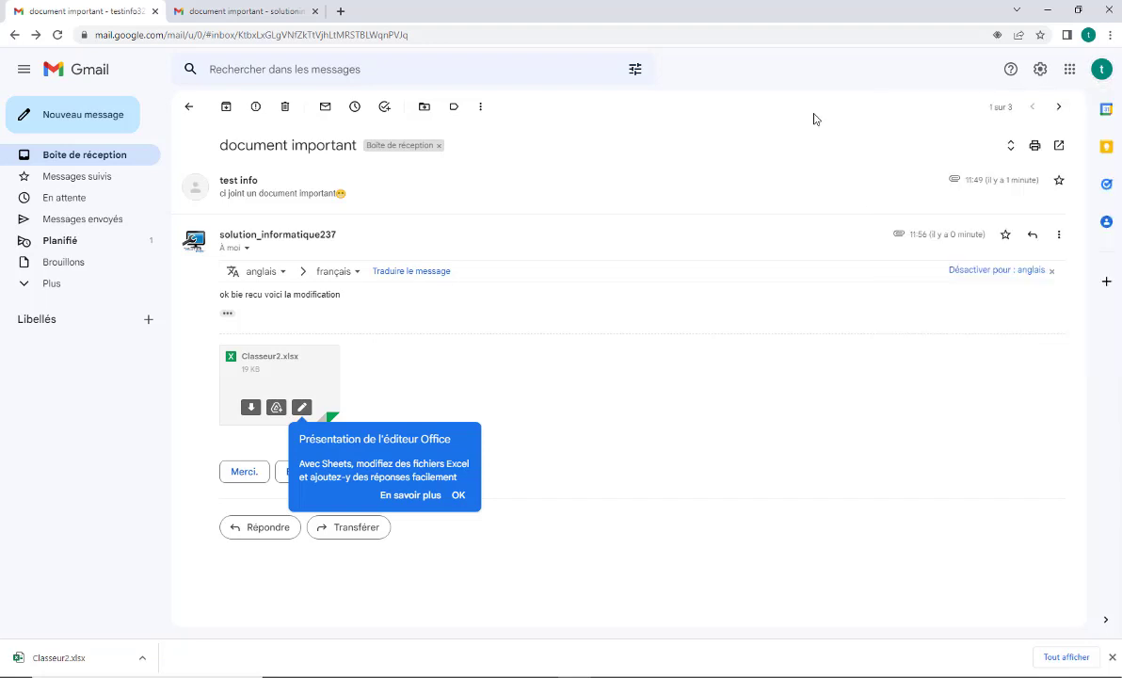
pyautogui.click(1040, 72)
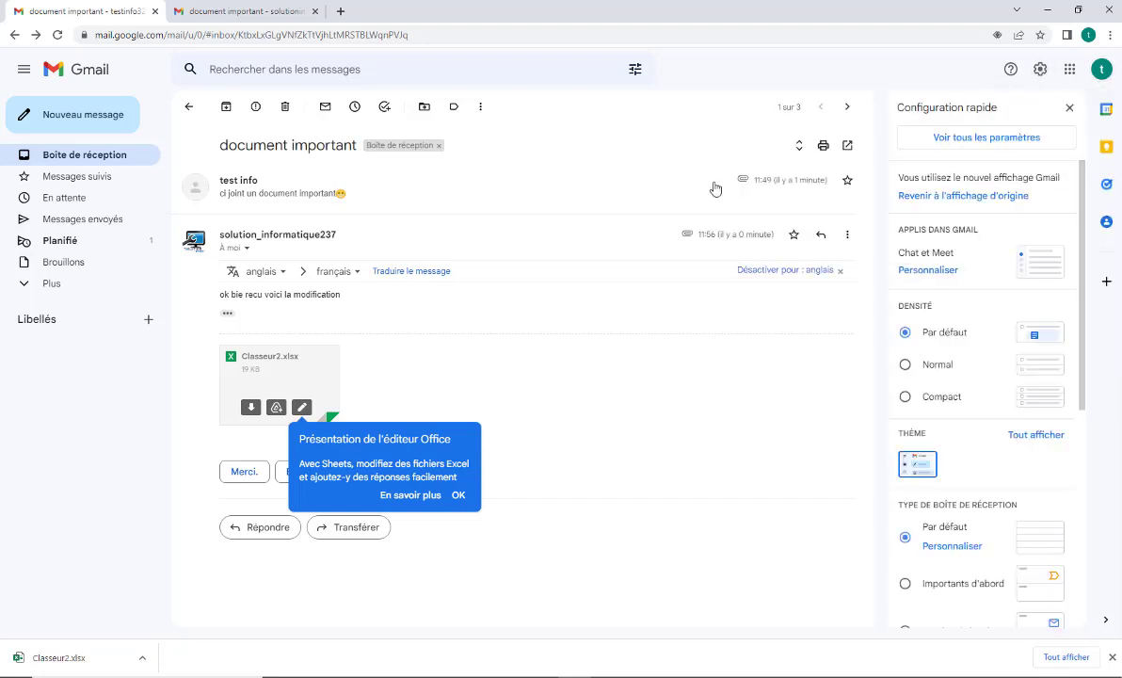
pyautogui.click(998, 148)
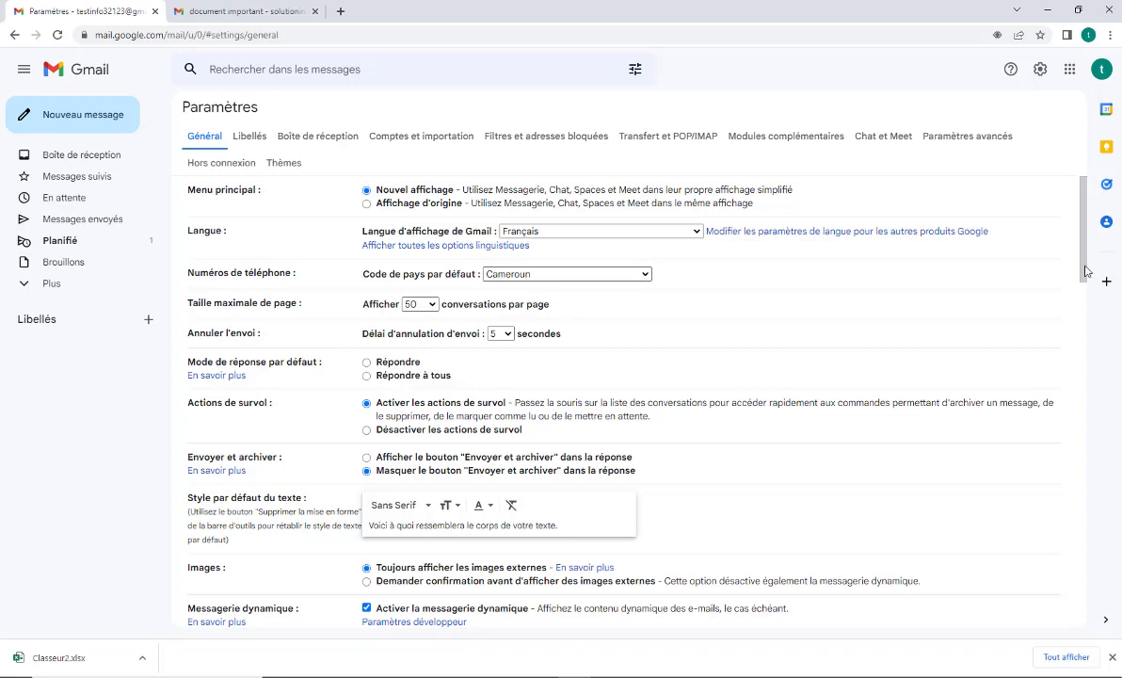
# Review the Général tab: language Français, 50 conversations per page, auto-reply off
pyautogui.scroll(-1, 1095, 295)
pyautogui.scroll(-2, 1095, 295)
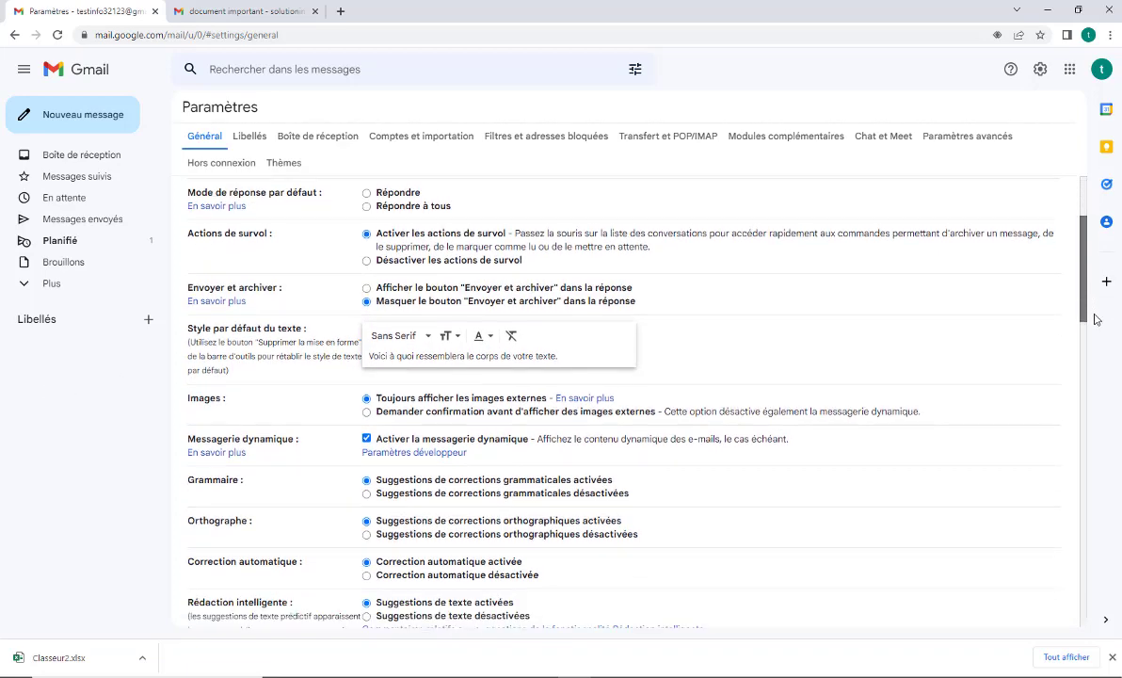
pyautogui.scroll(-3, 1095, 327)
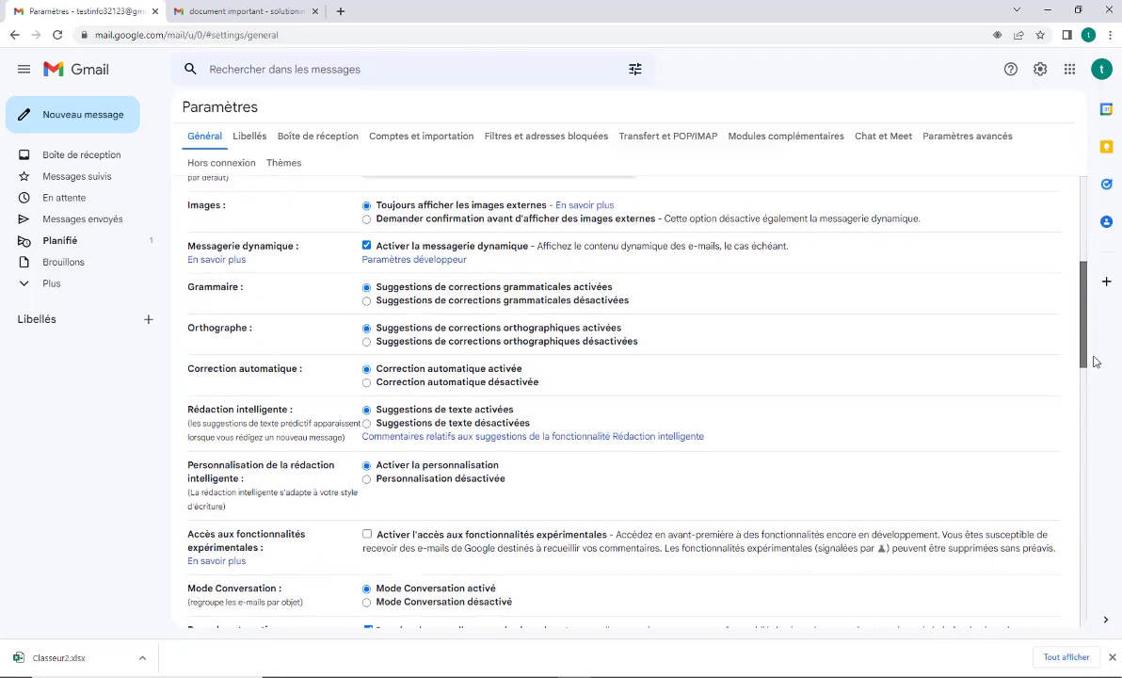
pyautogui.moveTo(1083, 403)
pyautogui.mouseDown()
pyautogui.moveTo(1071, 486)
pyautogui.moveTo(1035, 592)
pyautogui.mouseUp()
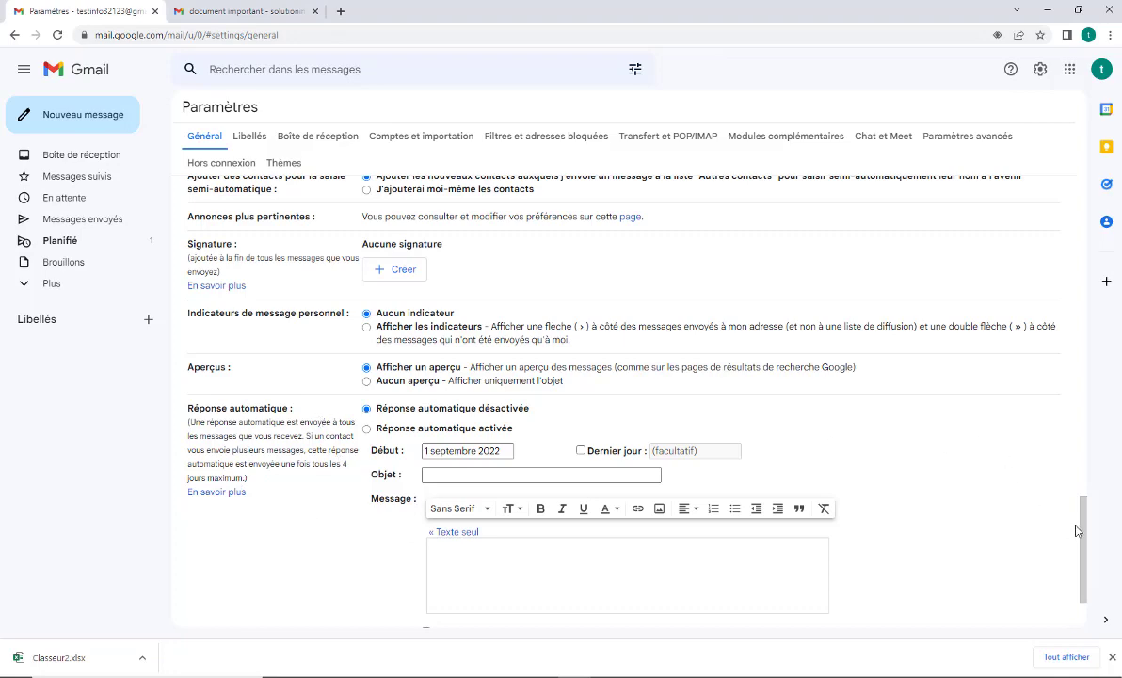
pyautogui.moveTo(1084, 513); pyautogui.dragTo(1118, 187)
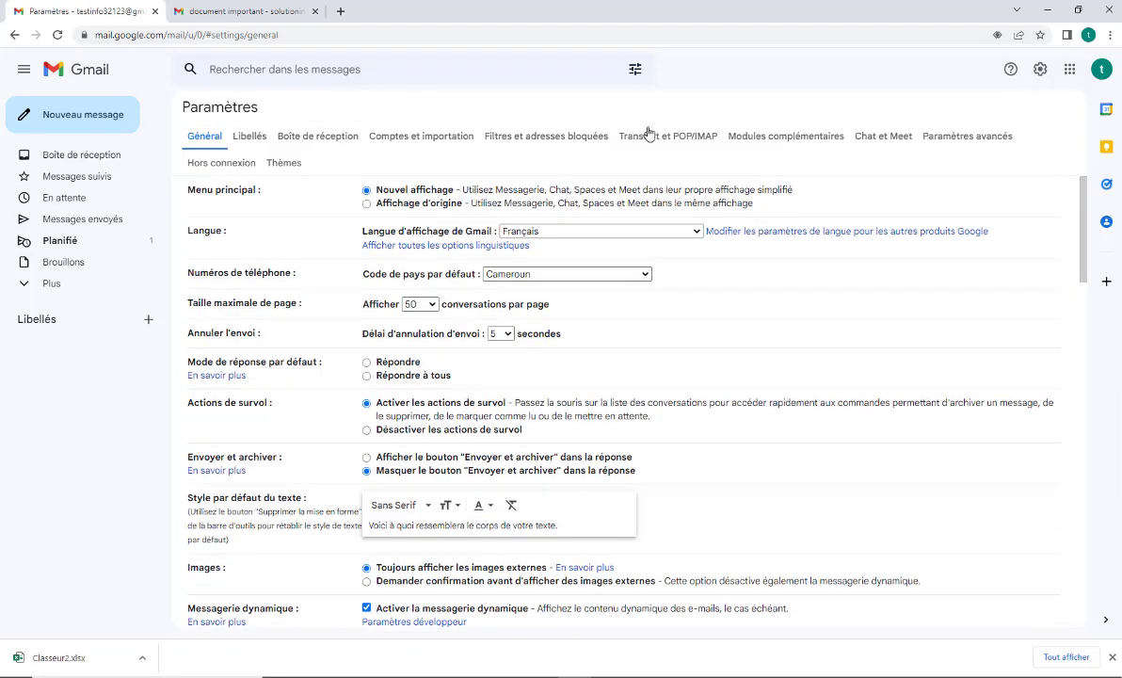
# In the Thèmes tab, choose the beach photo under Définir le thème and save it
pyautogui.click(252, 135)
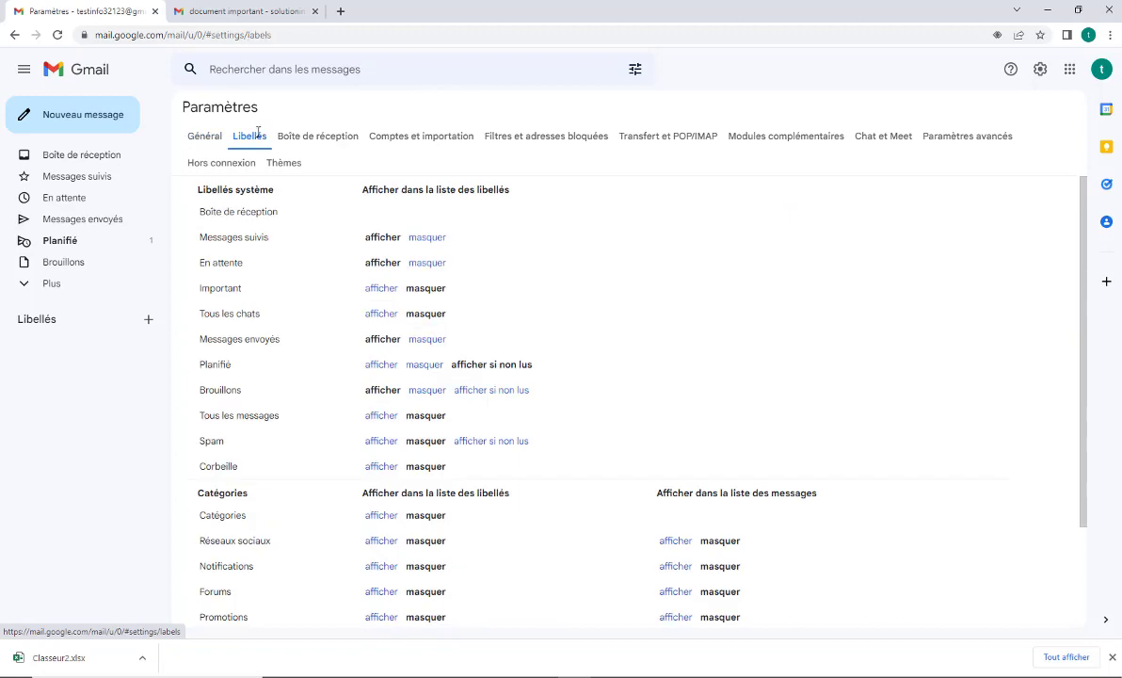
pyautogui.click(320, 141)
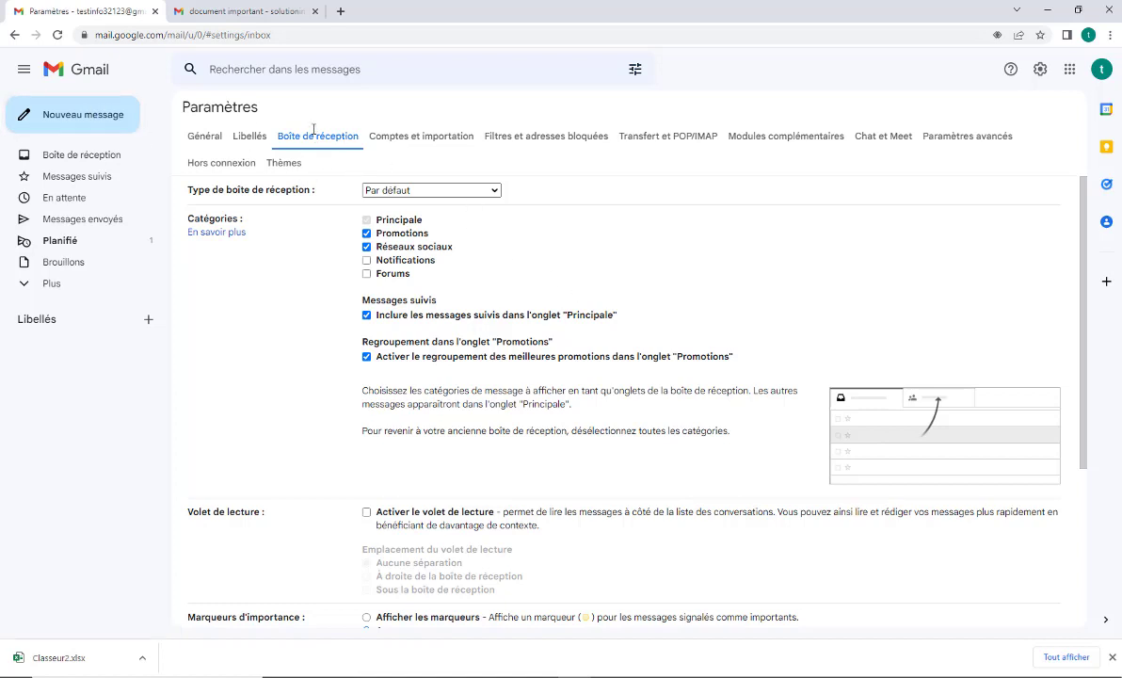
pyautogui.click(279, 163)
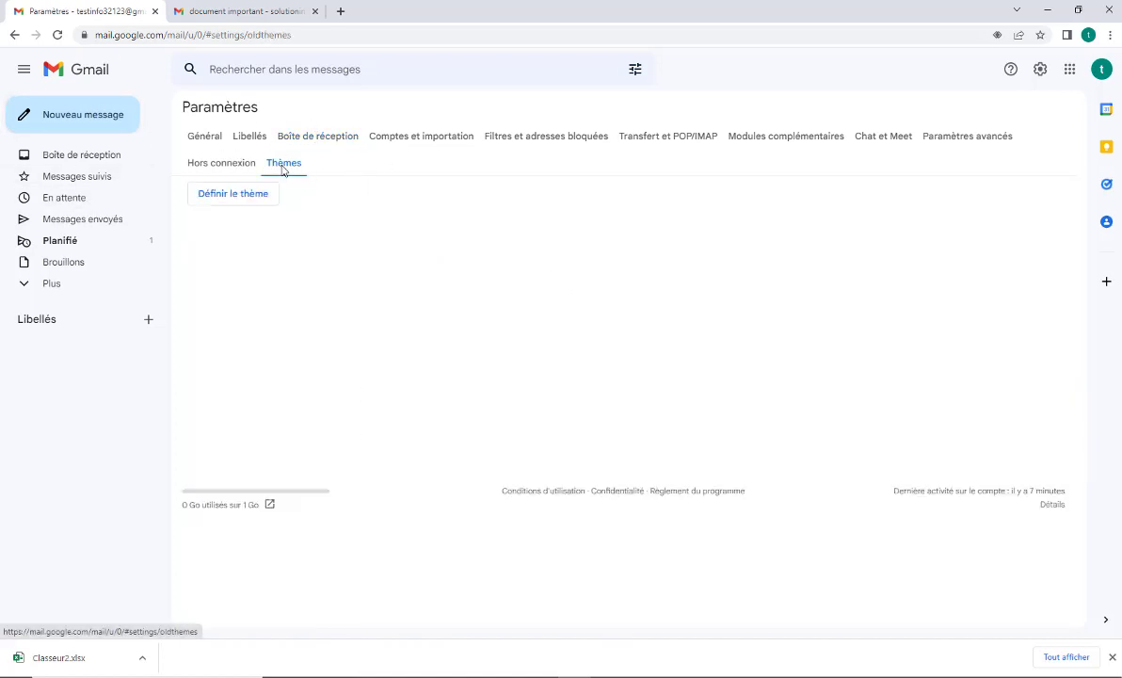
pyautogui.click(233, 194)
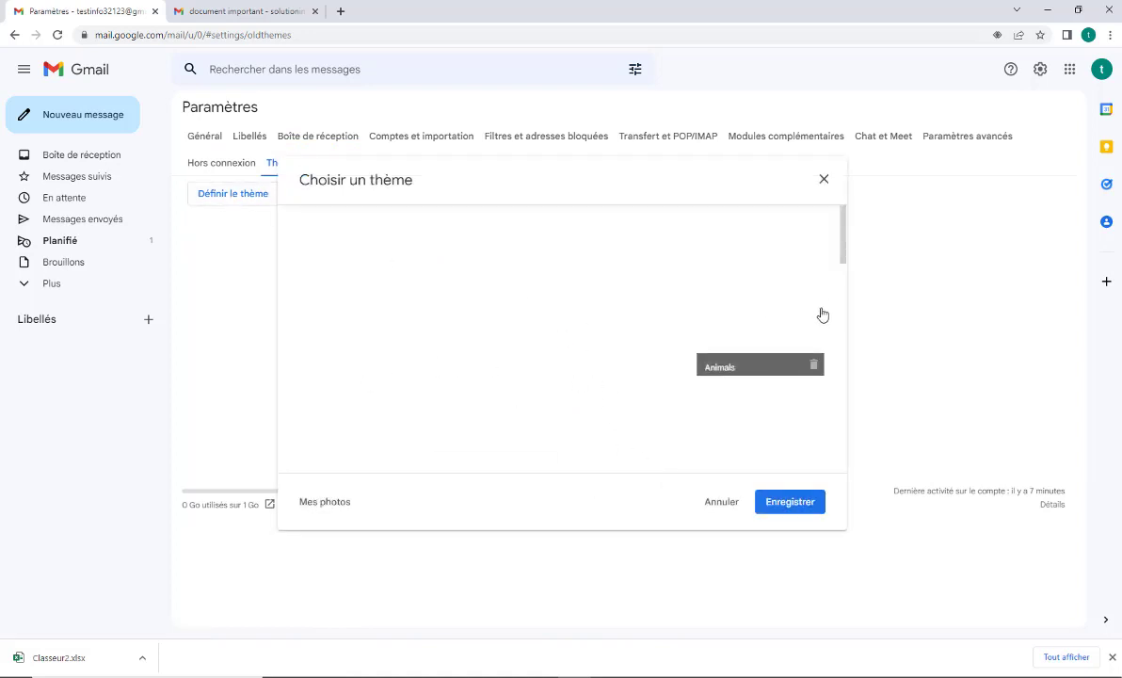
pyautogui.moveTo(844, 249)
pyautogui.mouseDown()
pyautogui.moveTo(827, 389)
pyautogui.moveTo(838, 242)
pyautogui.mouseUp()
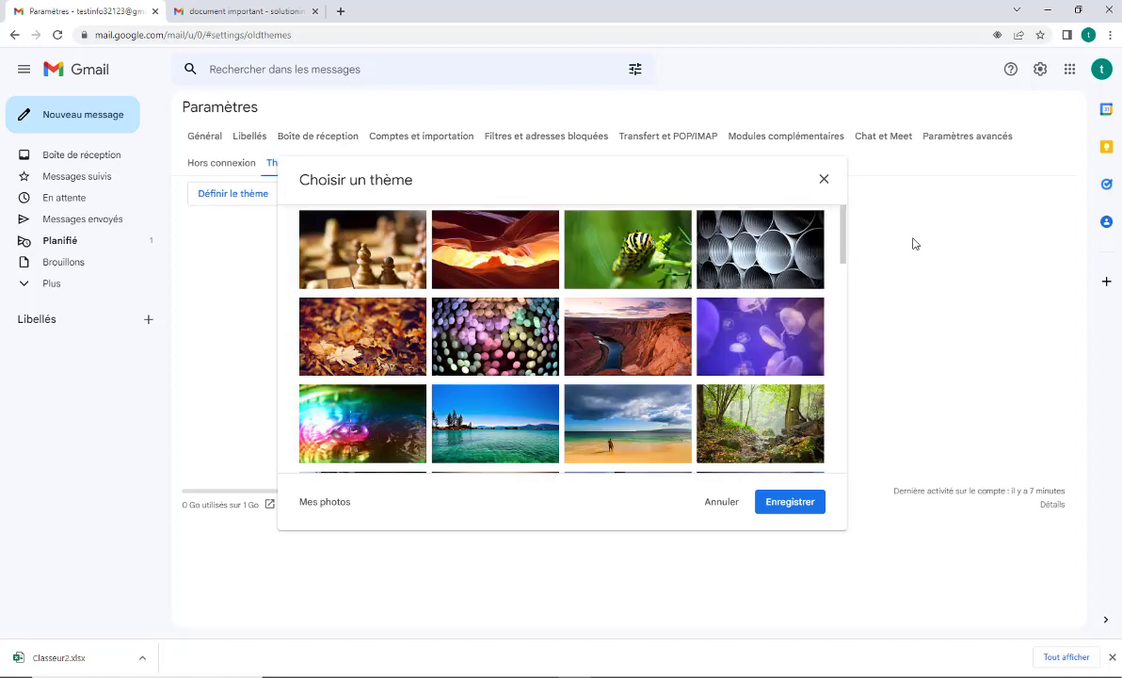
pyautogui.click(629, 436)
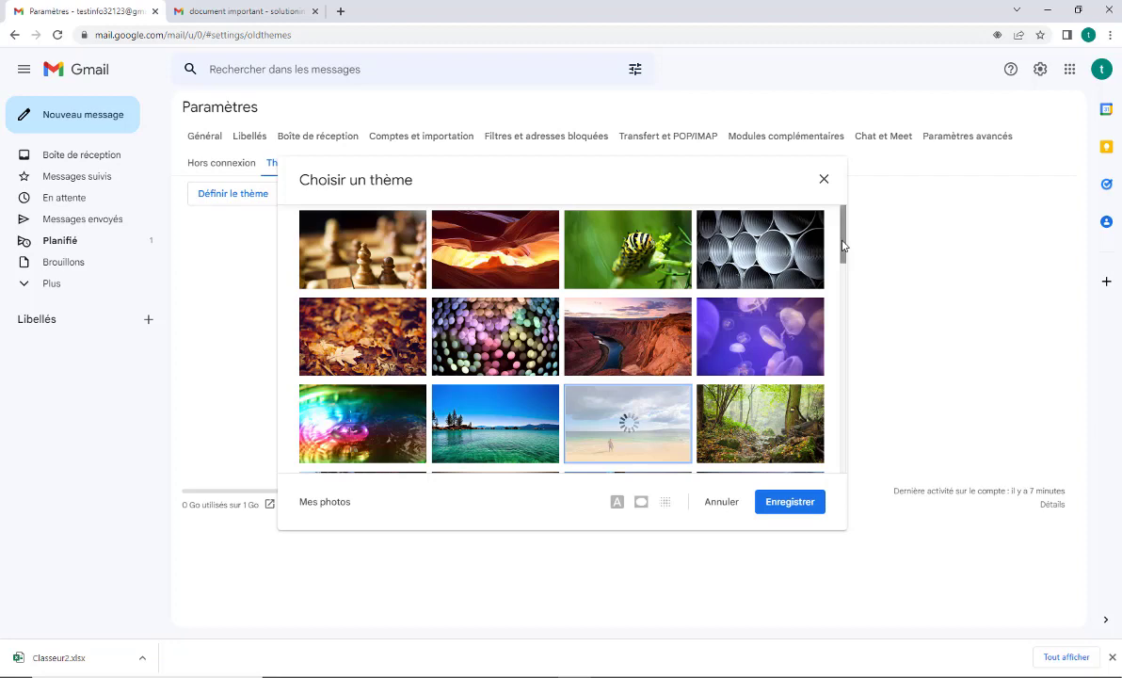
pyautogui.moveTo(845, 249); pyautogui.dragTo(876, 209)
pyautogui.click(784, 501)
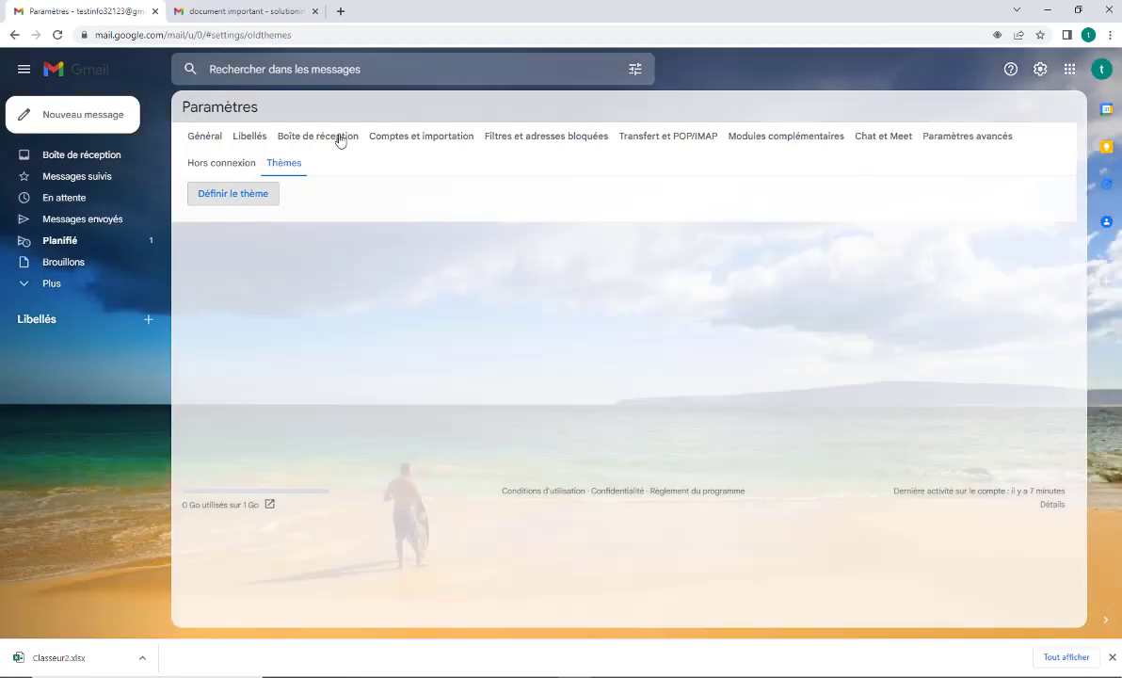
# Look through the Général and Boîte de réception settings tabs
pyautogui.click(214, 139)
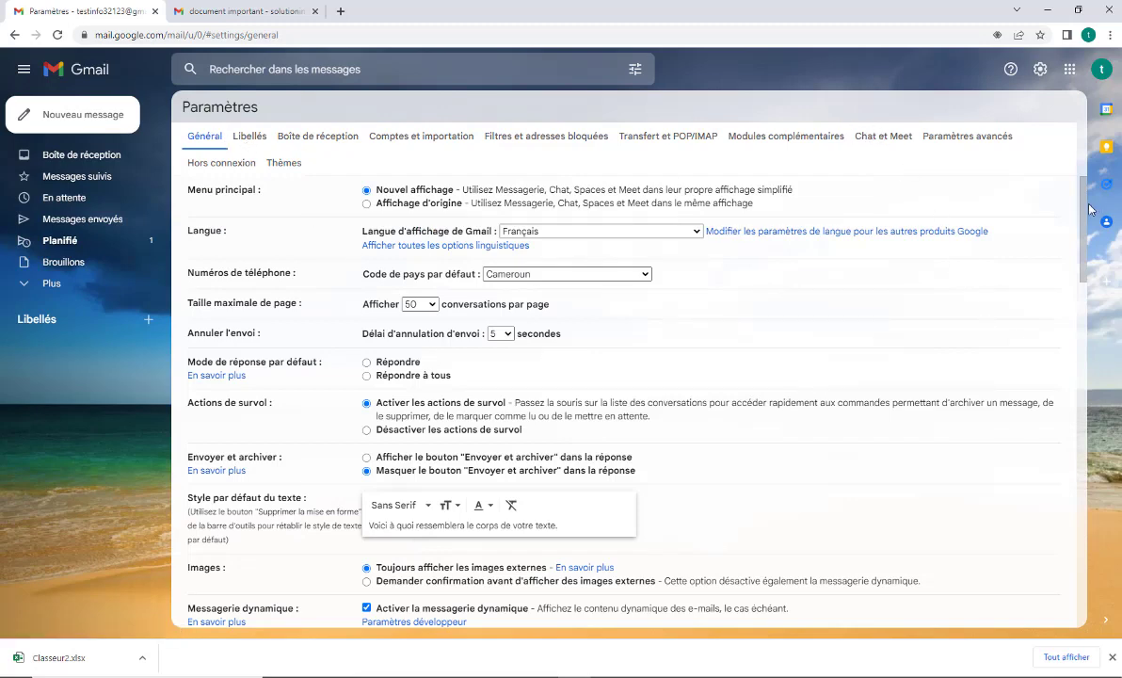
pyautogui.moveTo(1087, 235); pyautogui.dragTo(1081, 331)
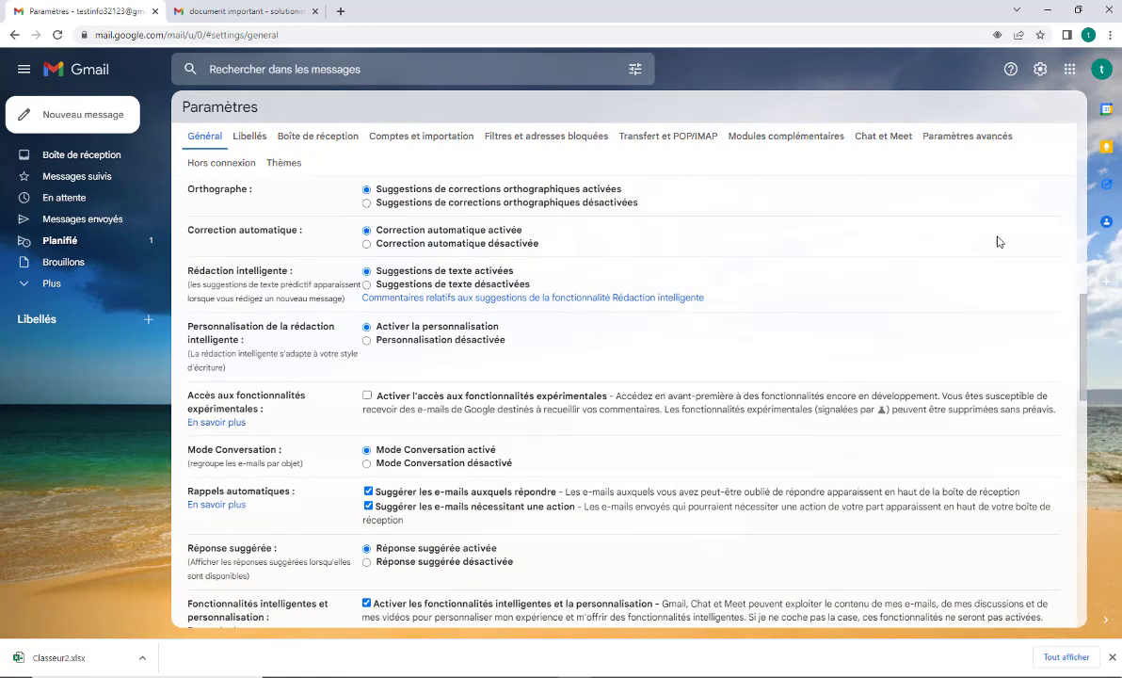
pyautogui.click(331, 141)
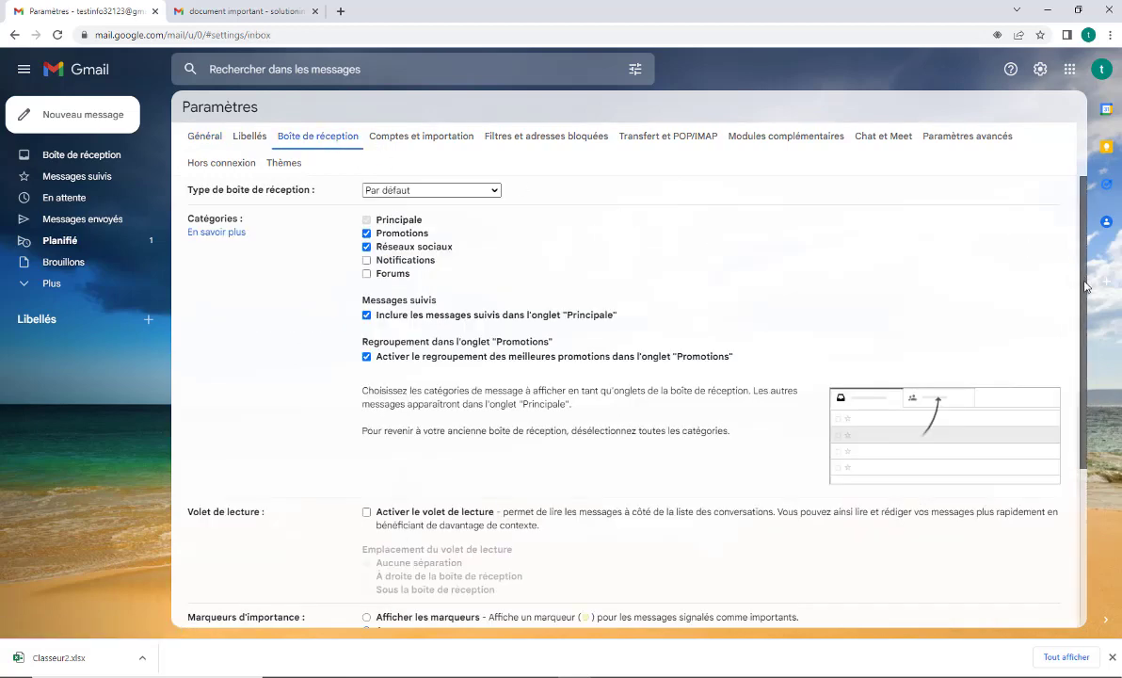
pyautogui.scroll(-3, 1049, 517)
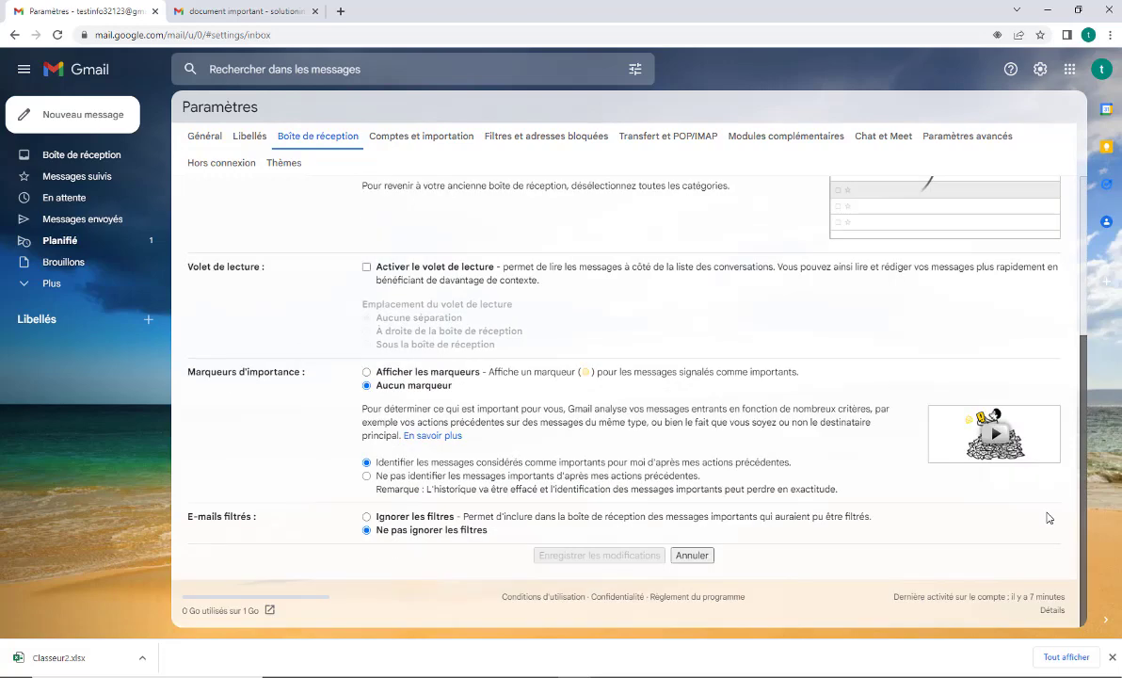
pyautogui.scroll(3, 1048, 493)
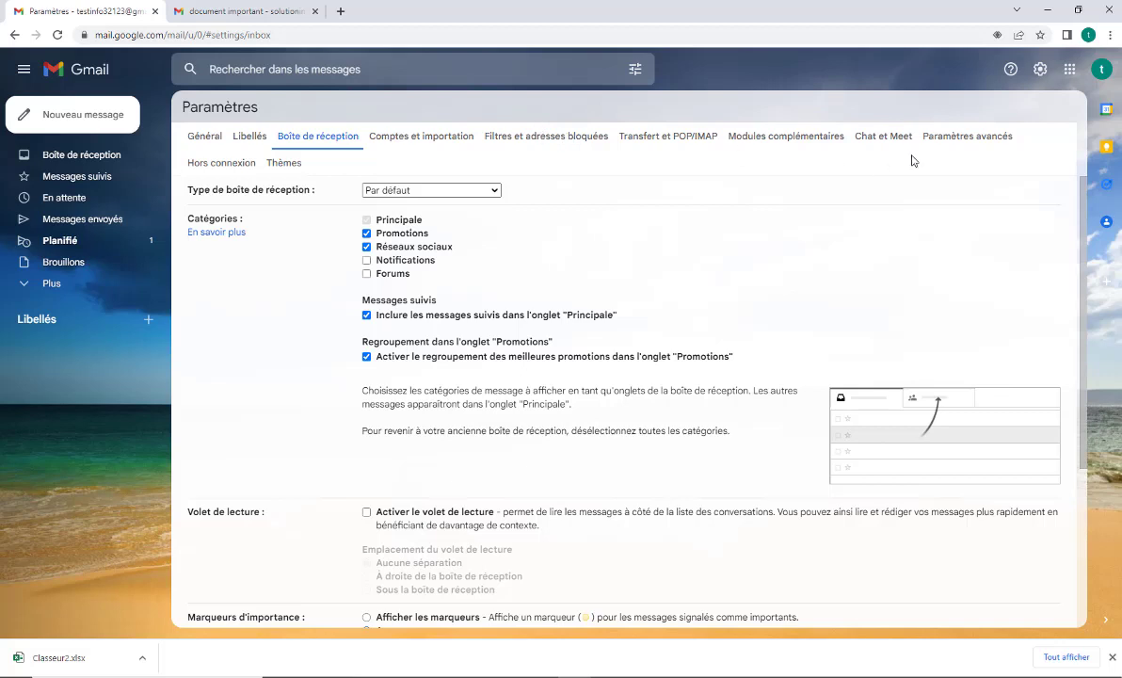
# Set Modèles to Activer in Paramètres avancés and save the changes
pyautogui.click(959, 139)
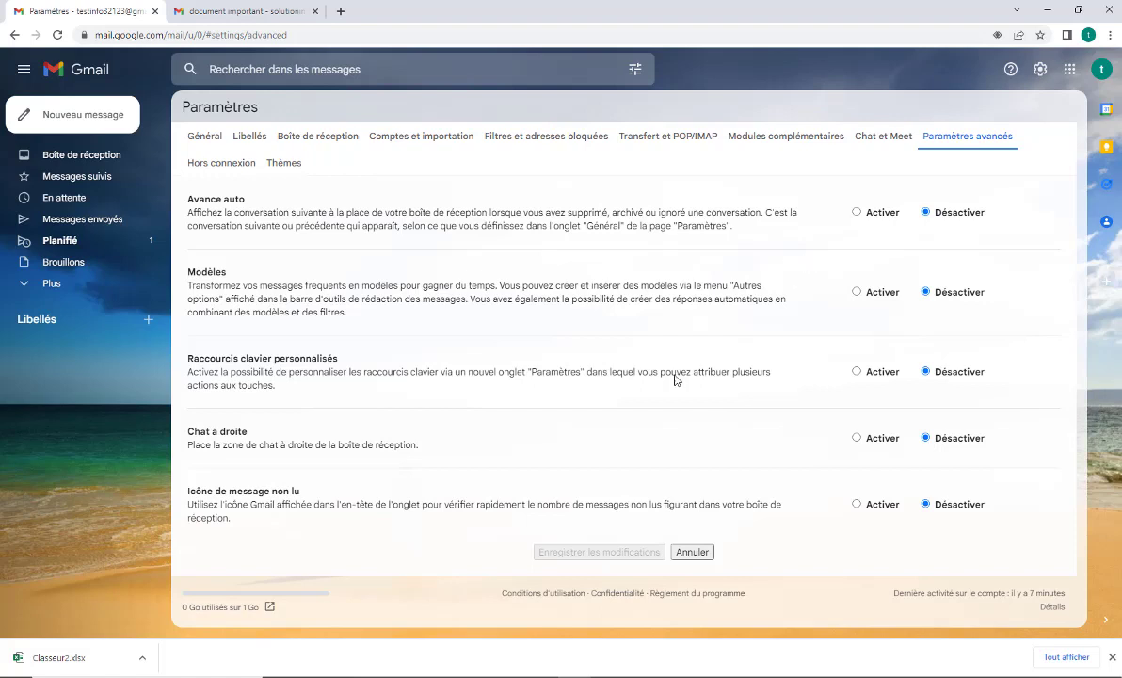
pyautogui.click(855, 292)
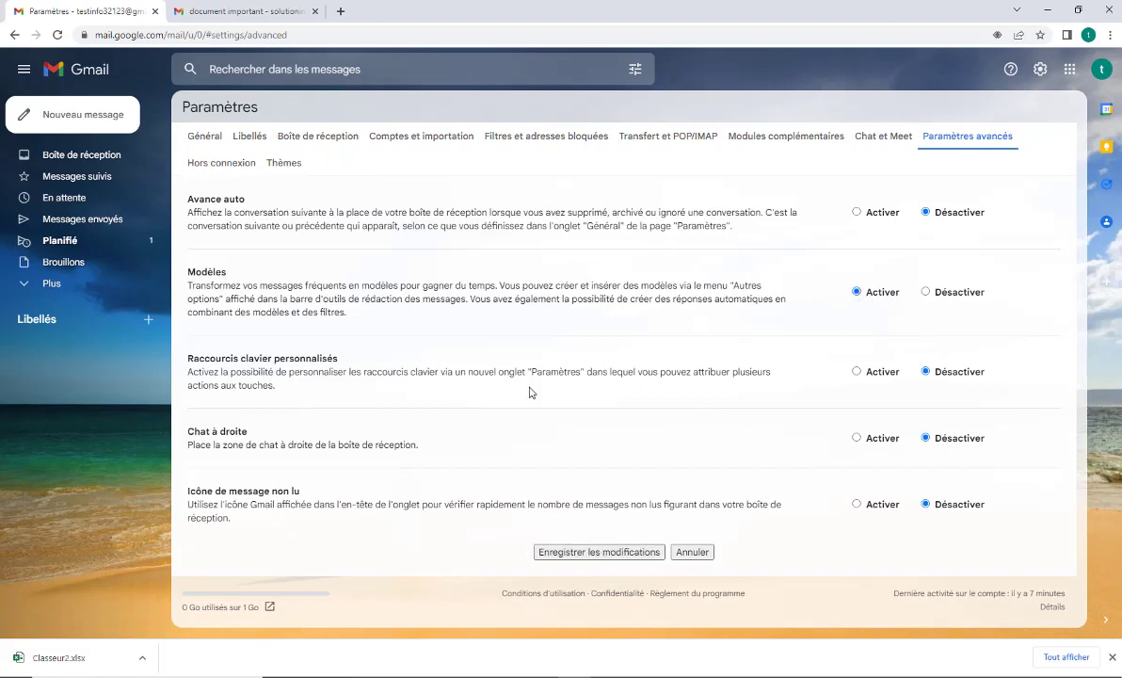
pyautogui.click(621, 554)
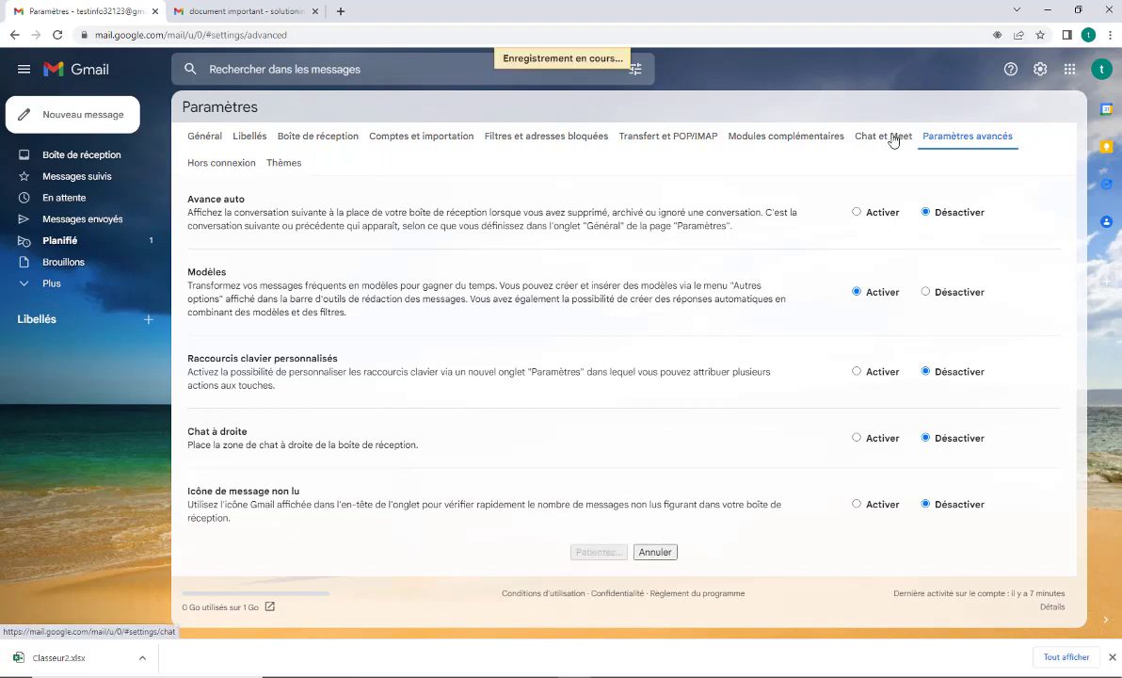
# Back in the inbox, open a Nouveau message draft and close it
pyautogui.click(566, 138)
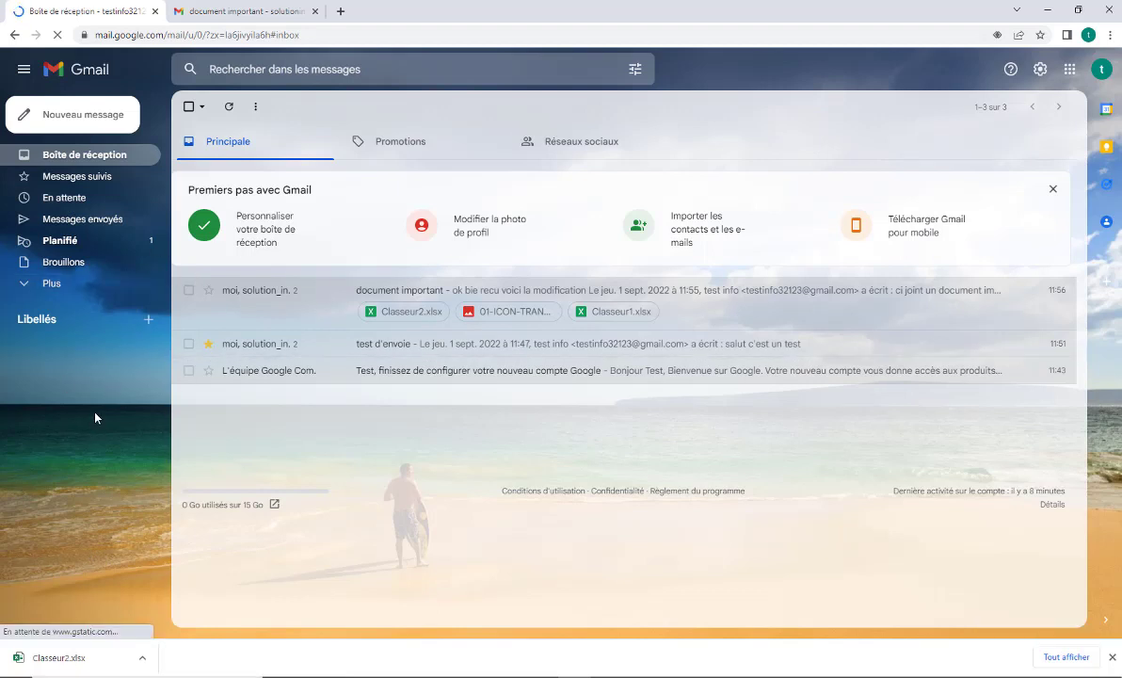
pyautogui.click(81, 118)
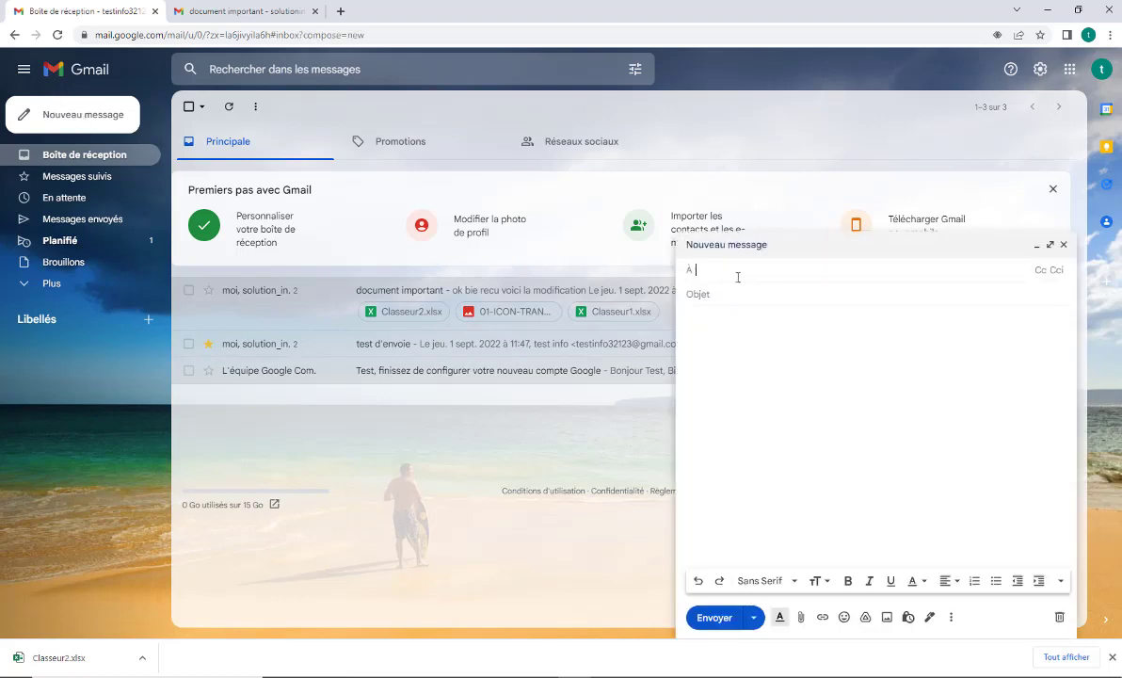
pyautogui.click(751, 333)
pyautogui.click(1063, 244)
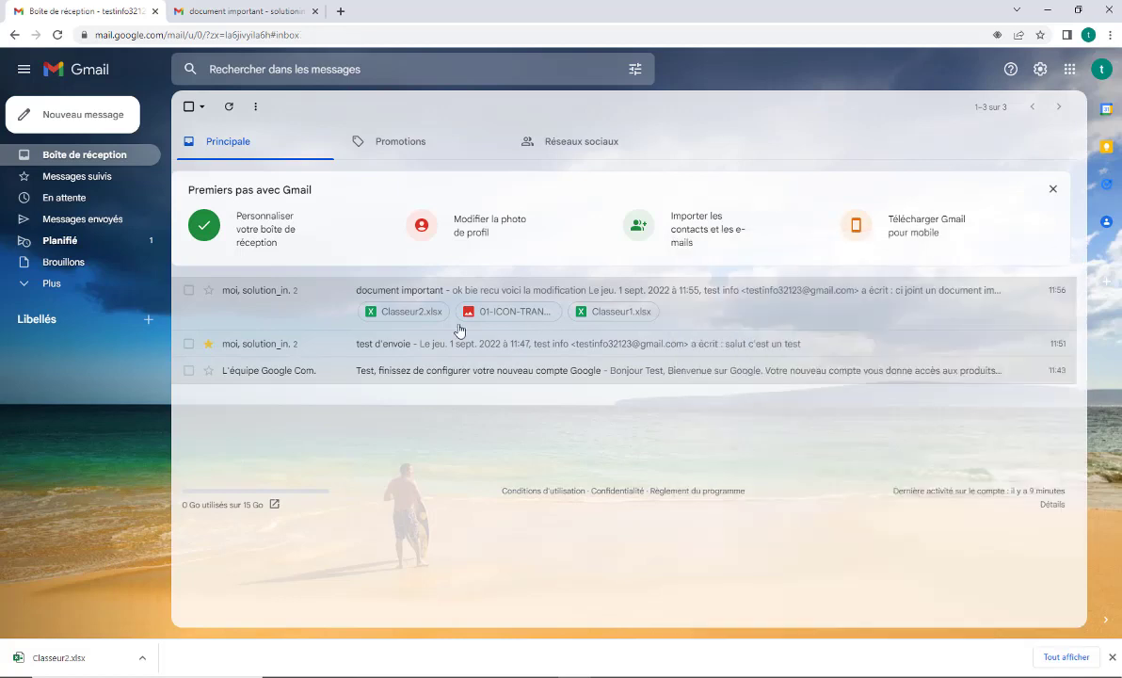